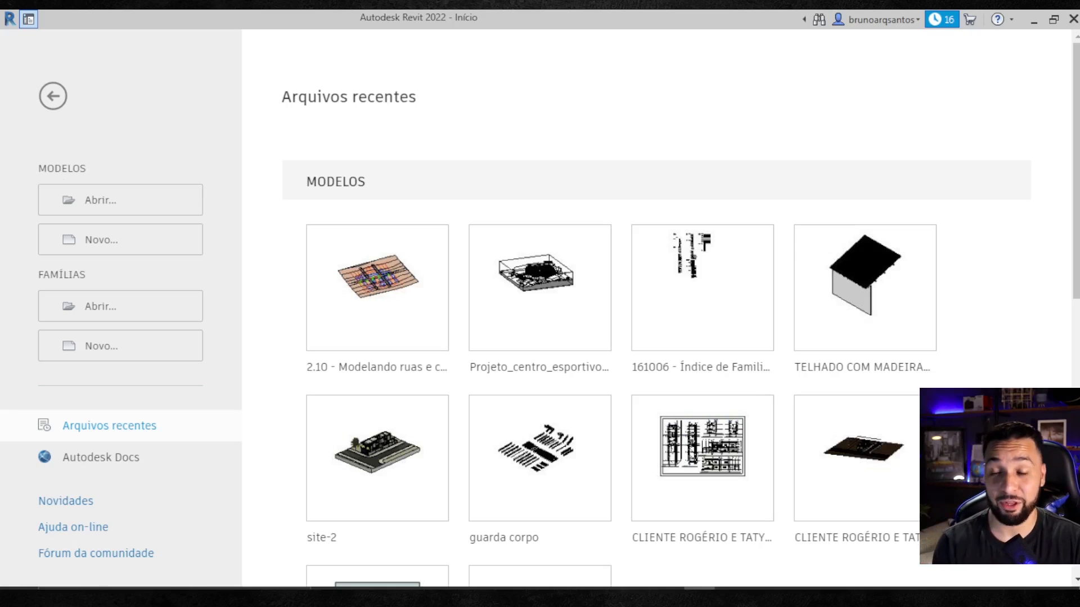
- Create a new project from the architecture template (Modelo de arquitetura)
left_click(118, 242)
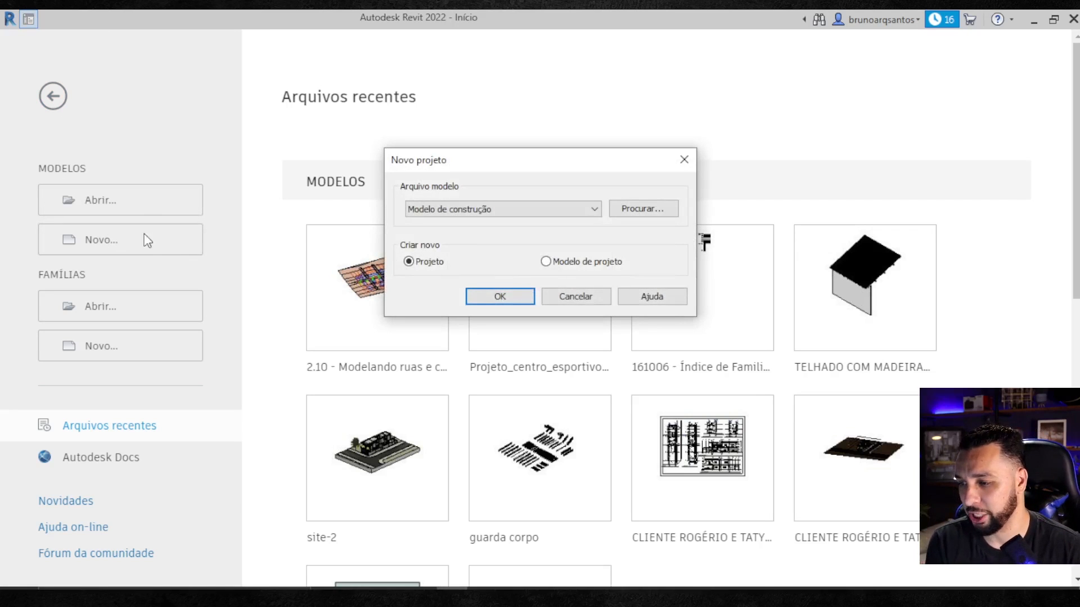
left_click(493, 209)
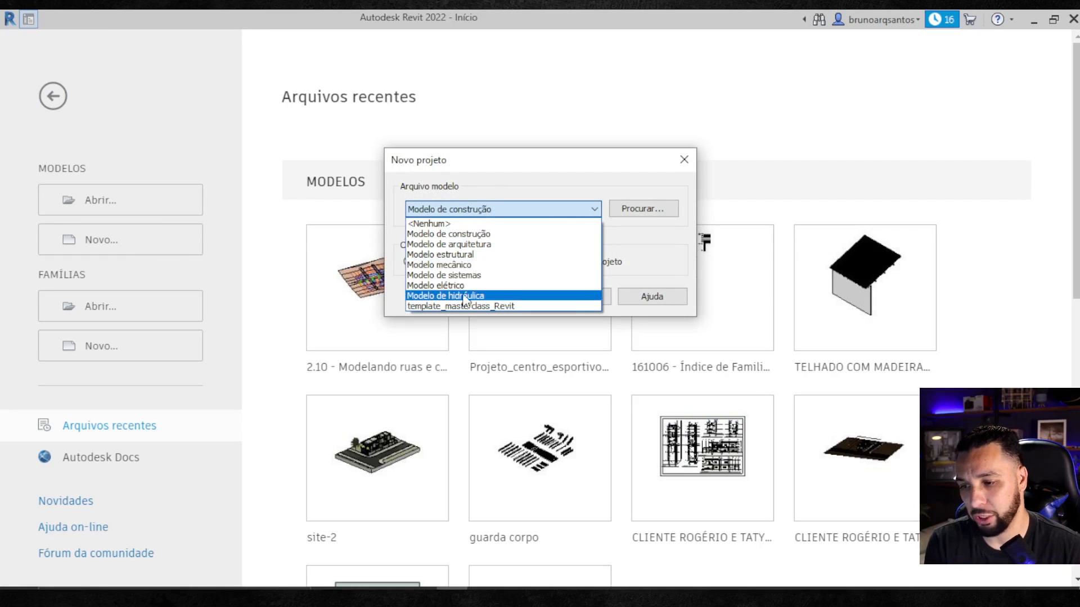
left_click(479, 246)
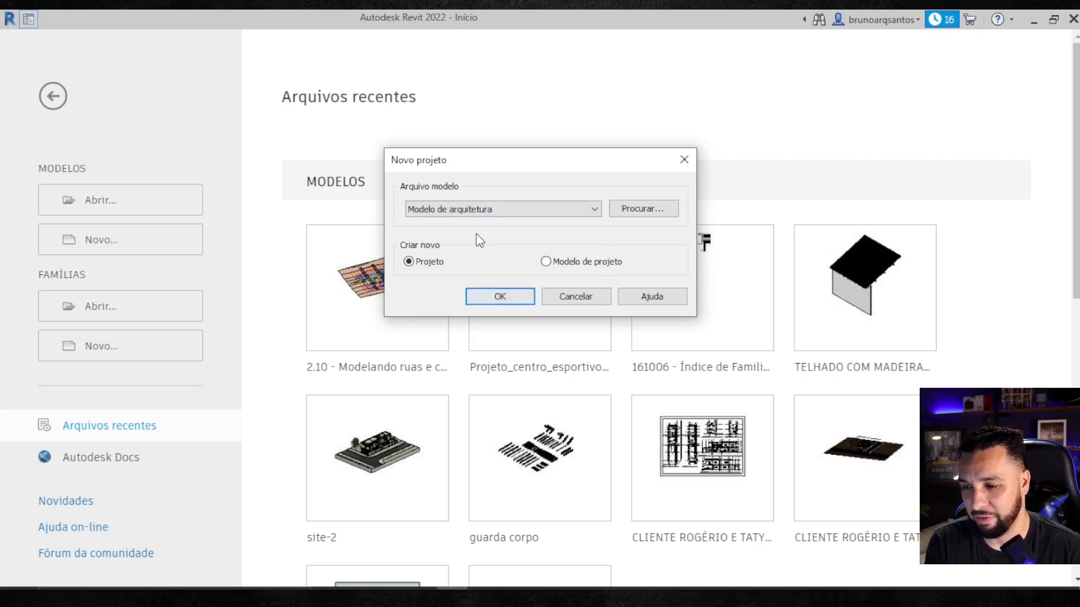
left_click(500, 297)
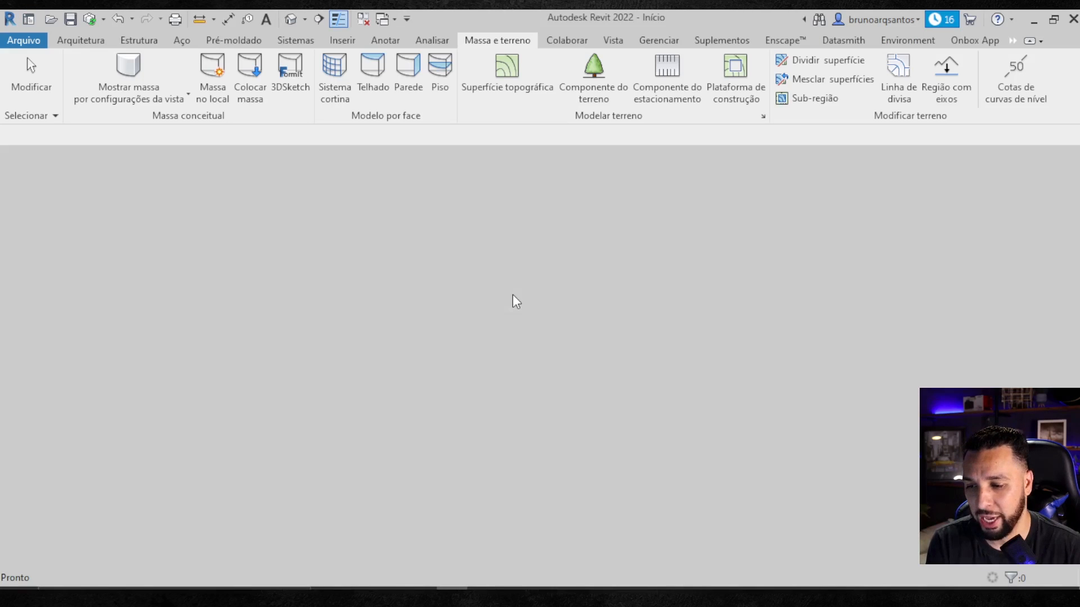
- Set the project's length units (Comprimento) to metres with 2 decimal places
key("u")
key("n")
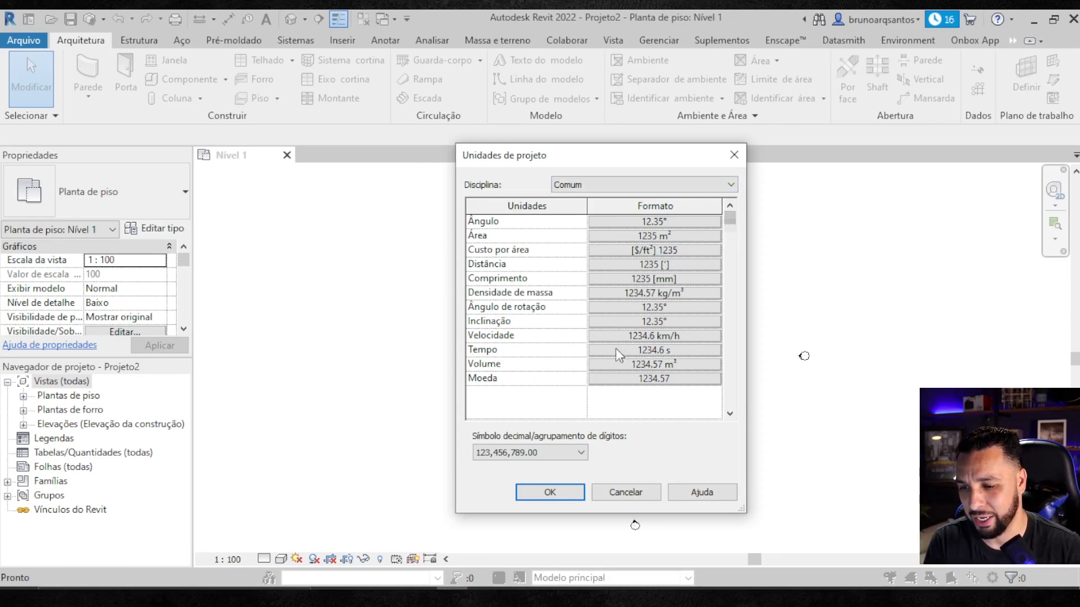
left_click(630, 279)
left_click_drag(573, 140, 716, 140)
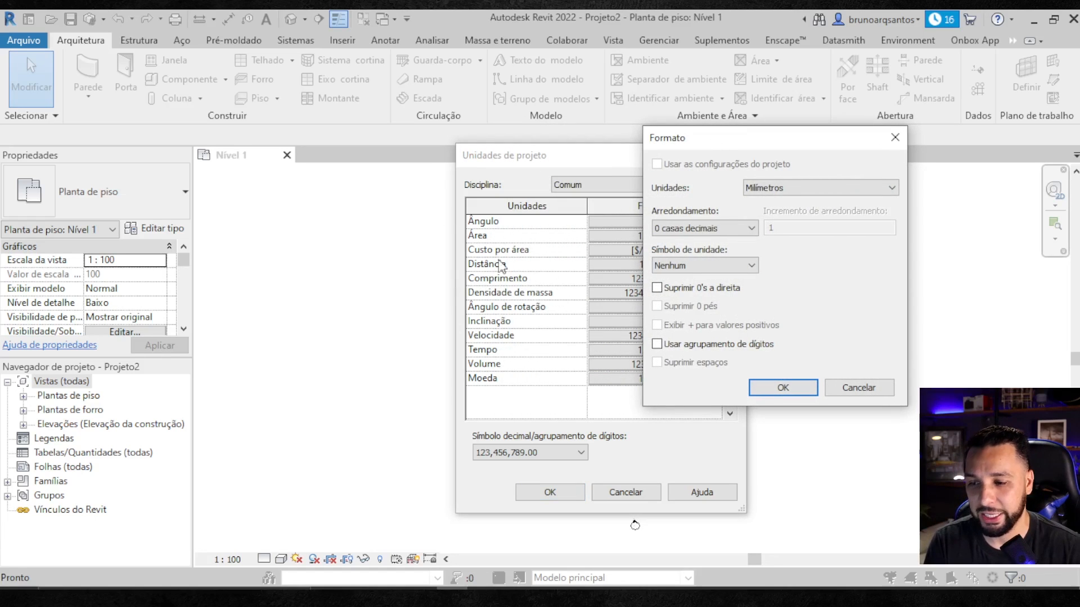
left_click(764, 192)
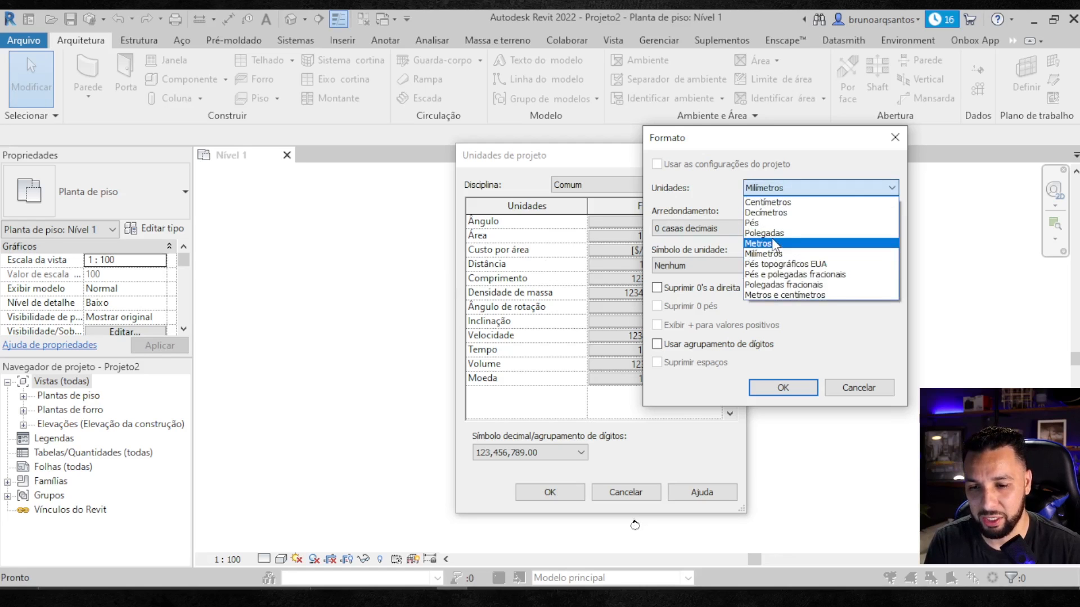
left_click(771, 242)
left_click(737, 227)
left_click(703, 294)
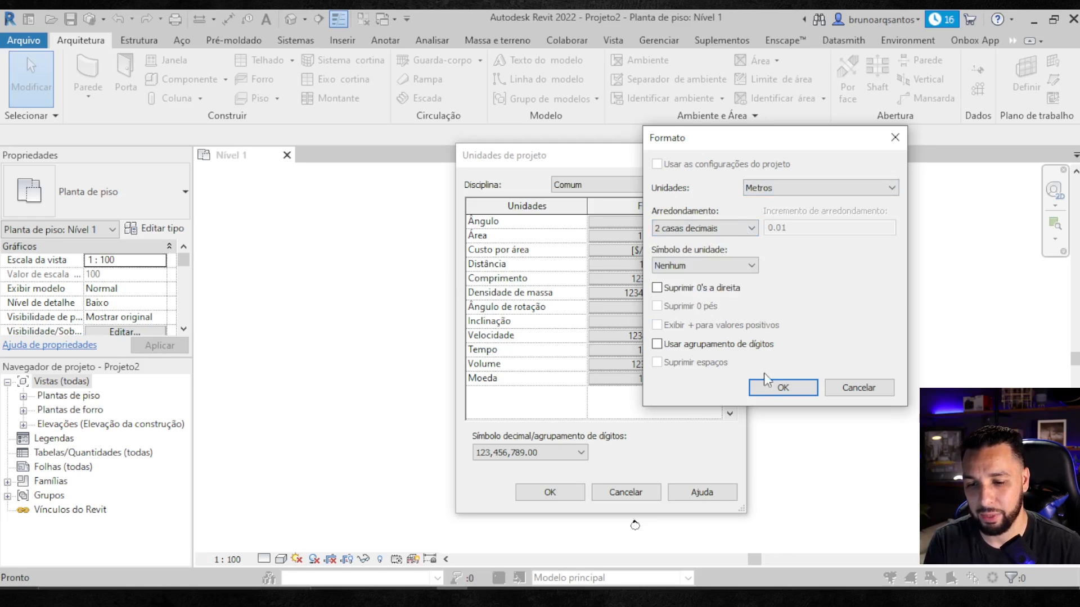
left_click(779, 387)
left_click(542, 492)
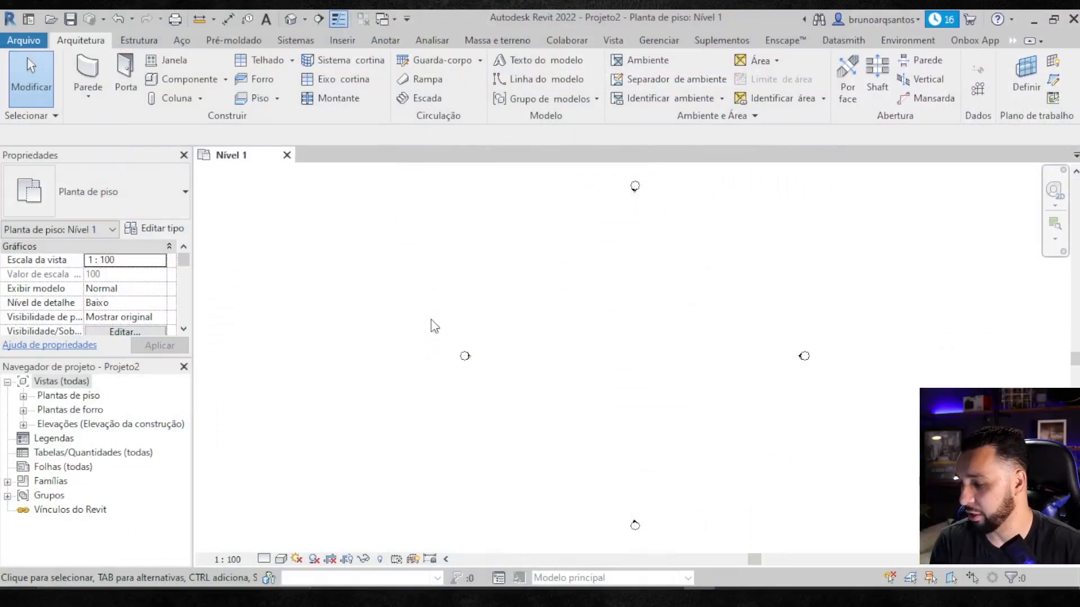
- Start a topographic surface and switch to the Terreno floor plan for editing it
left_click(511, 45)
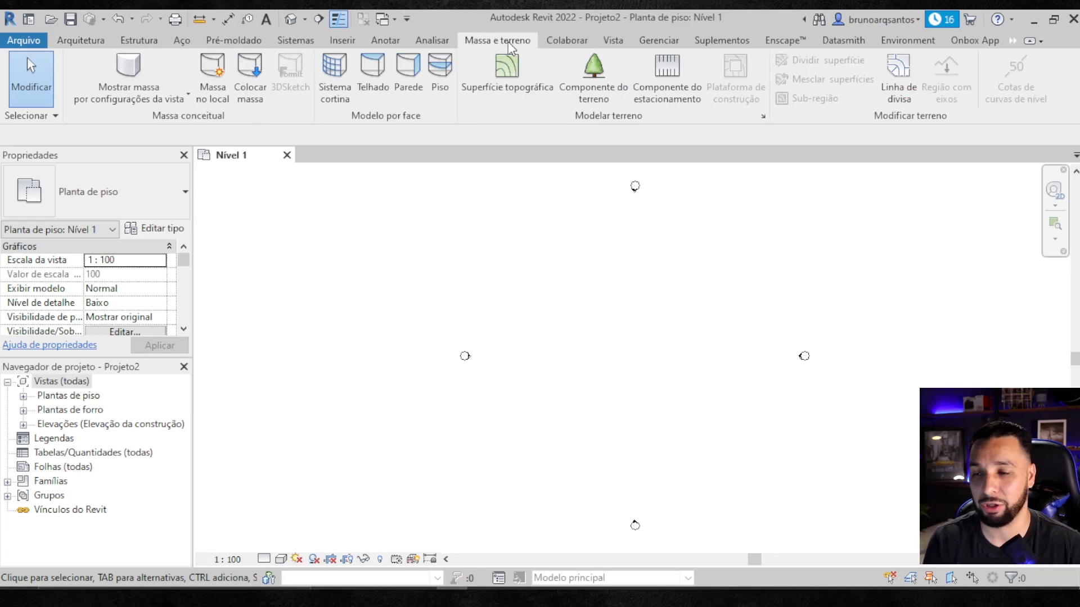
left_click(81, 40)
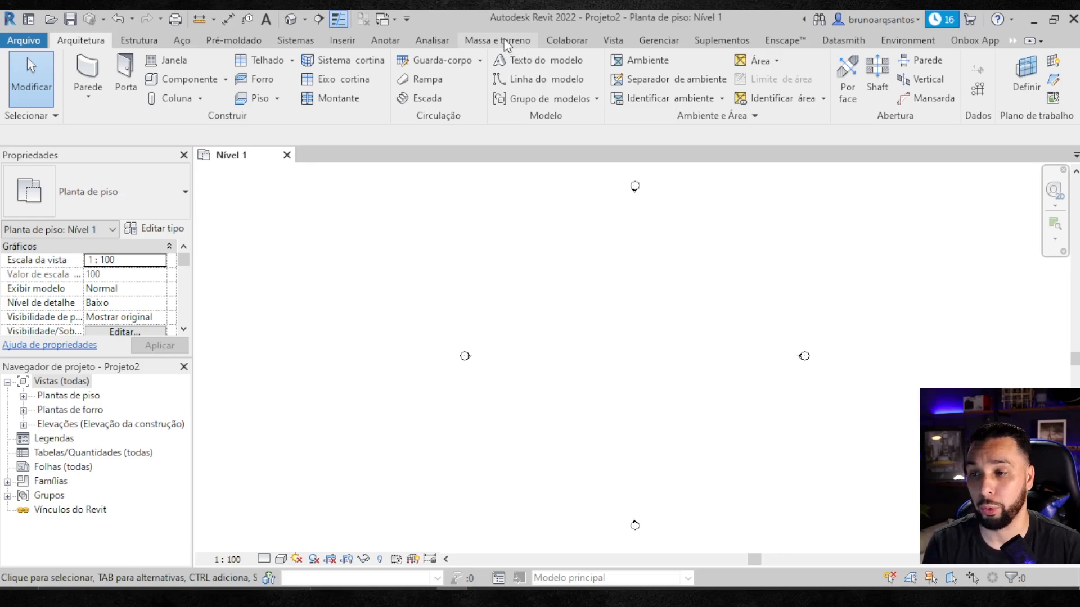
left_click(517, 43)
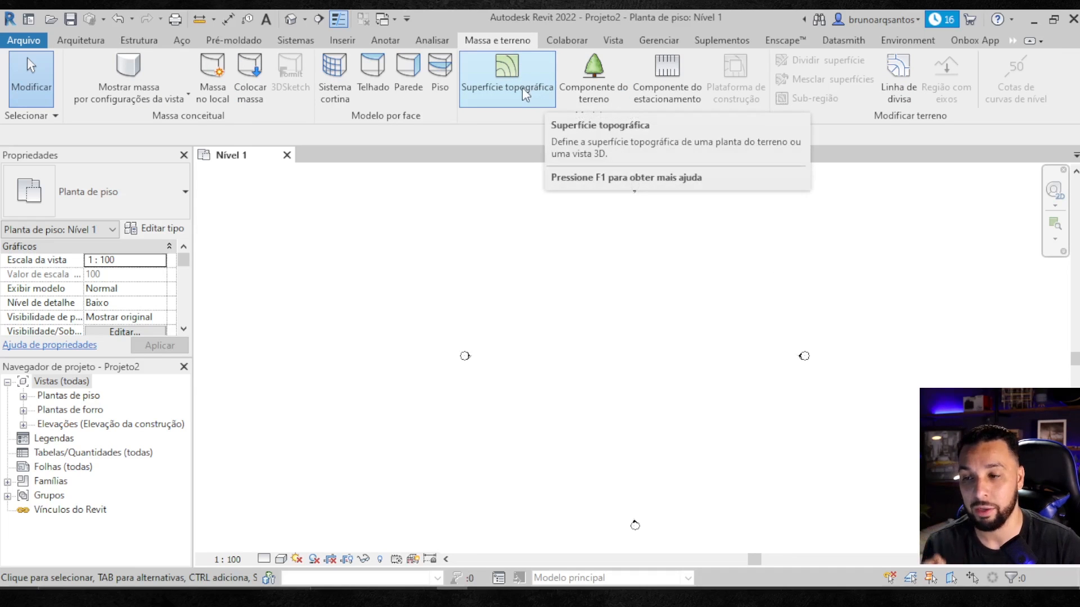
left_click(511, 76)
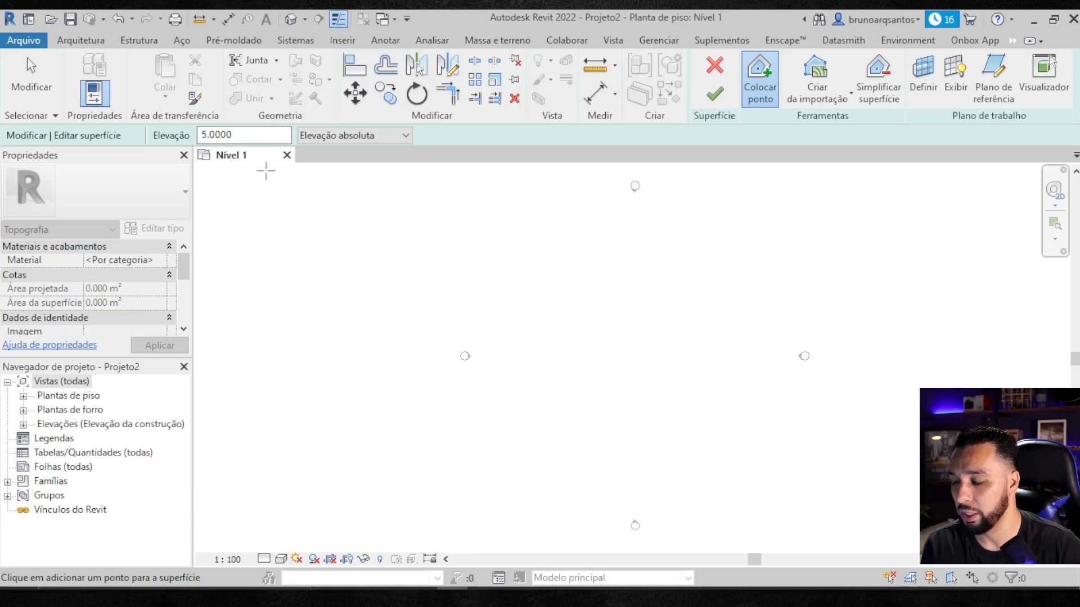
left_click_drag(185, 272, 185, 290)
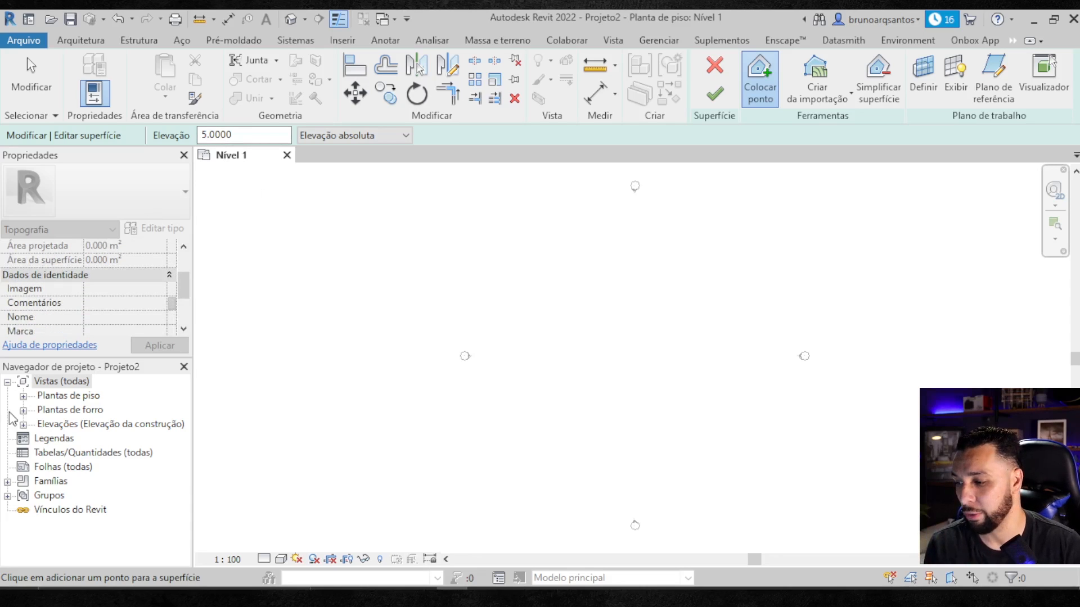
left_click(23, 396)
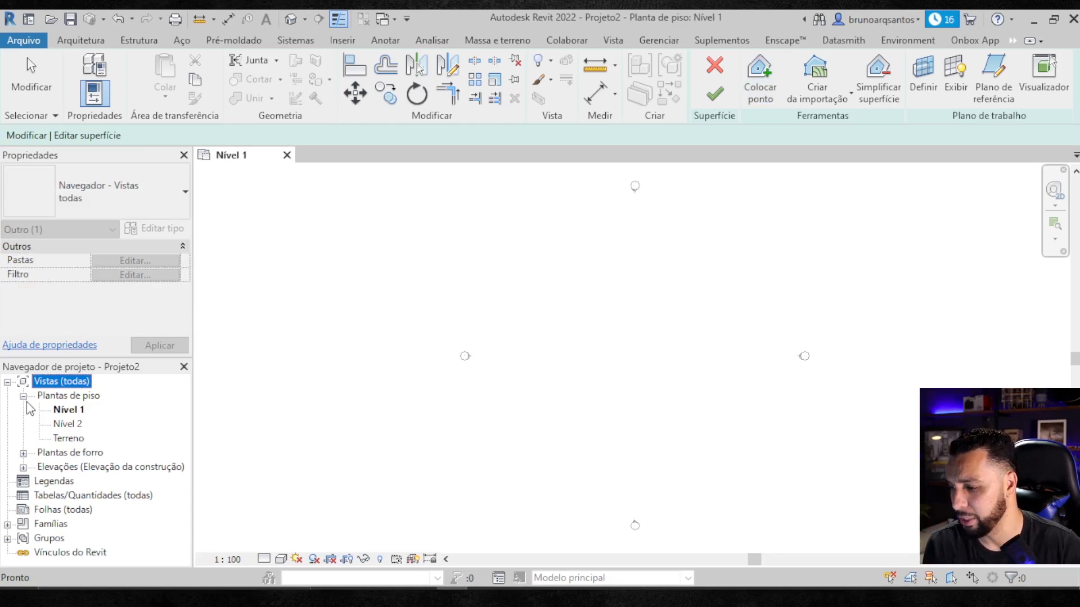
double_click(68, 438)
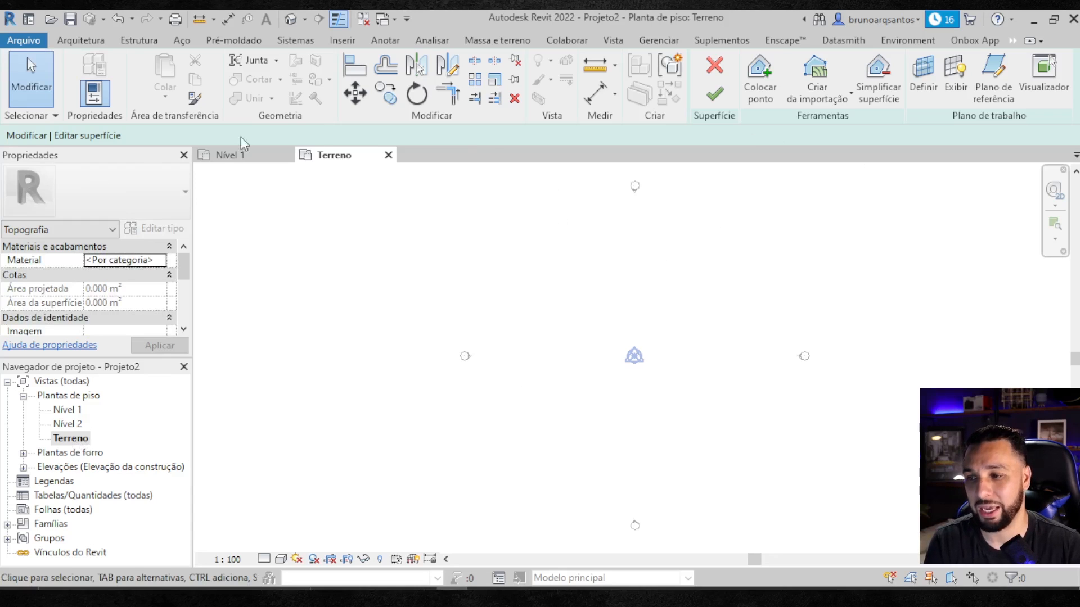
left_click(231, 155)
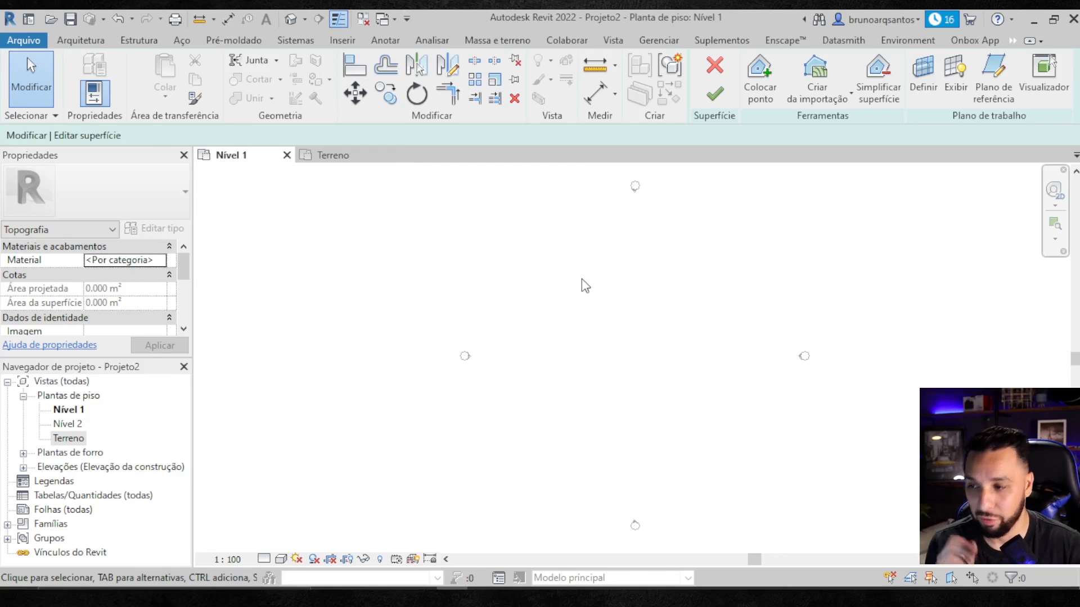
left_click(350, 163)
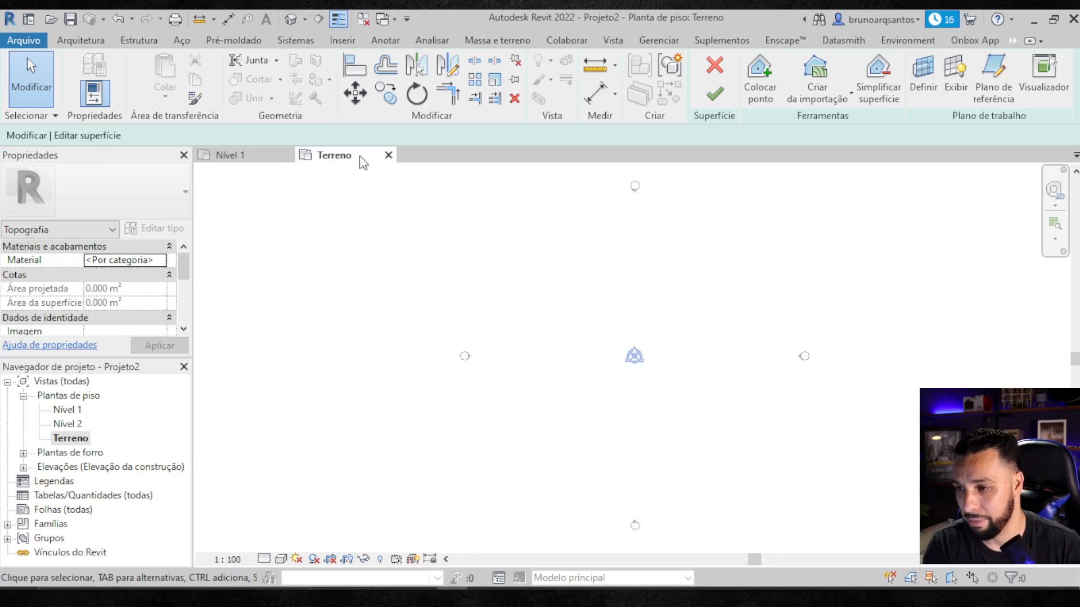
- Place five surface points at absolute elevation 0 in a horizontal row across the lower part of the site plan
scroll(613, 264, "down", 2)
middle_click_drag(613, 258, 609, 267)
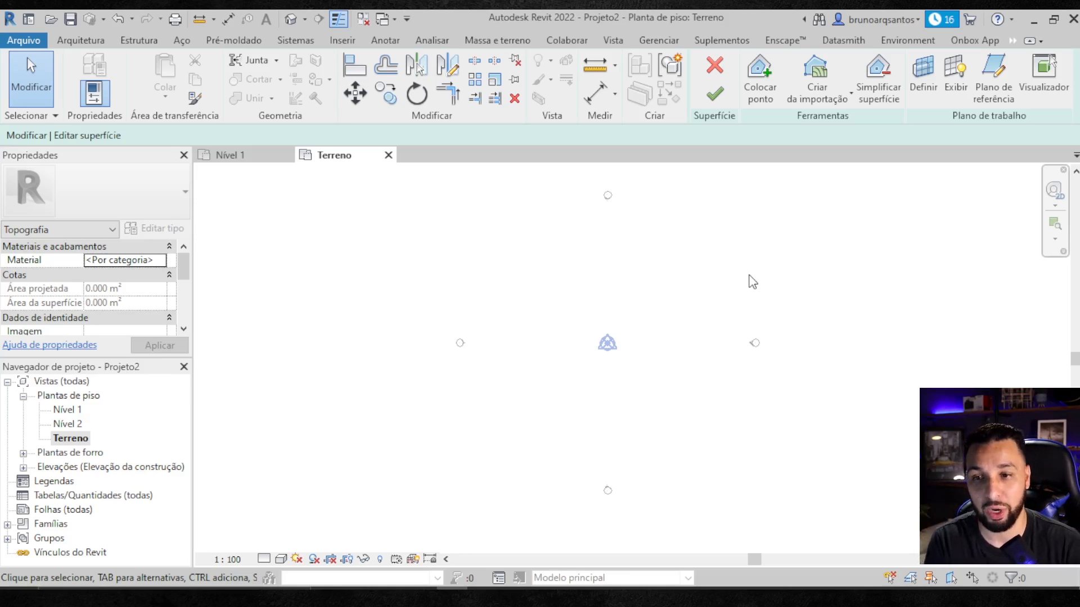
left_click(759, 84)
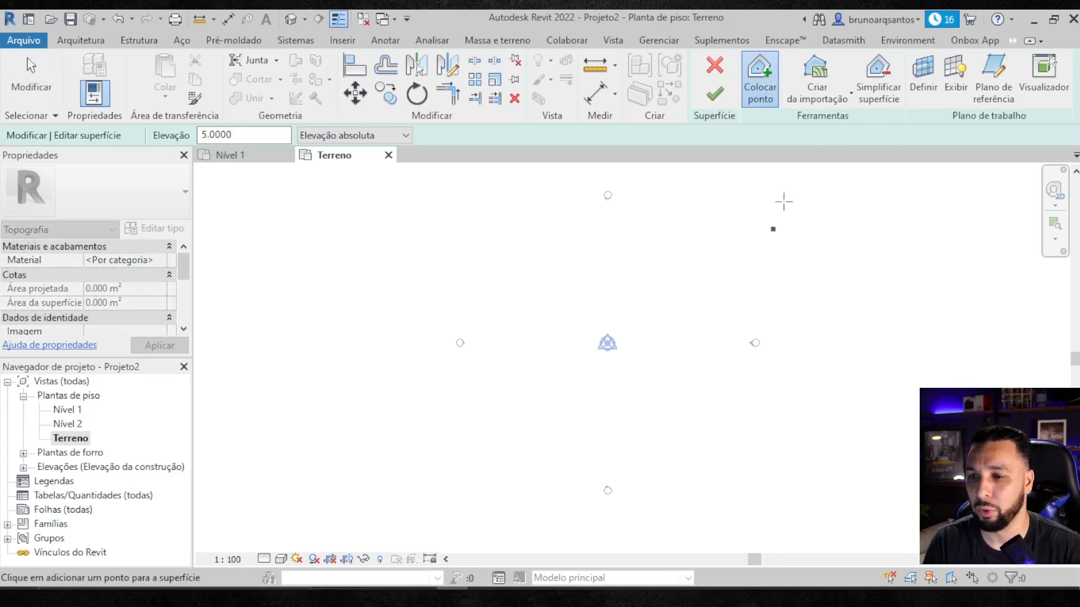
left_click_drag(243, 135, 196, 135)
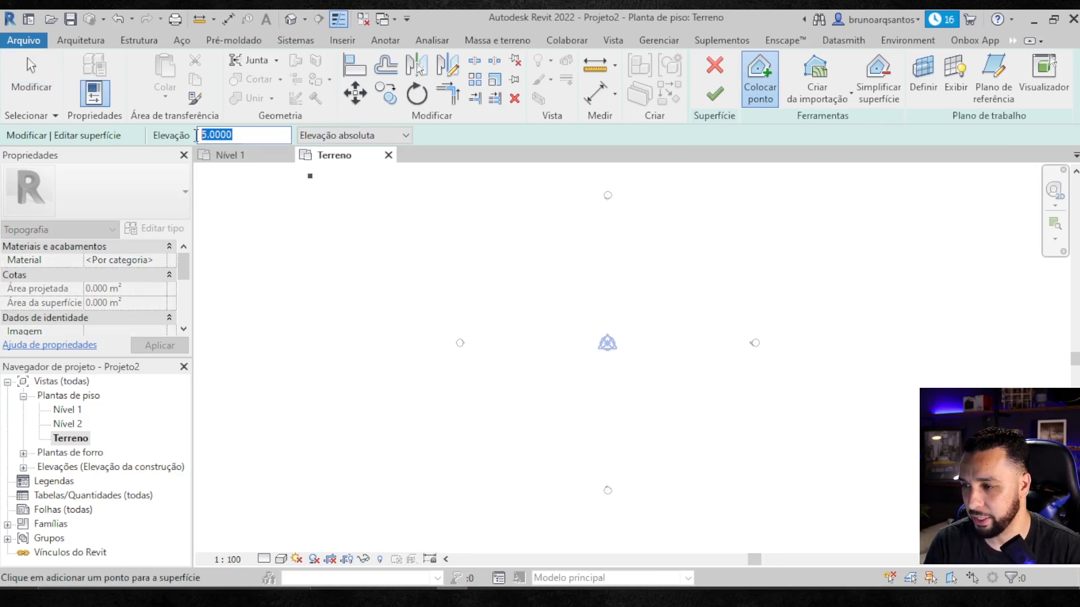
type("0")
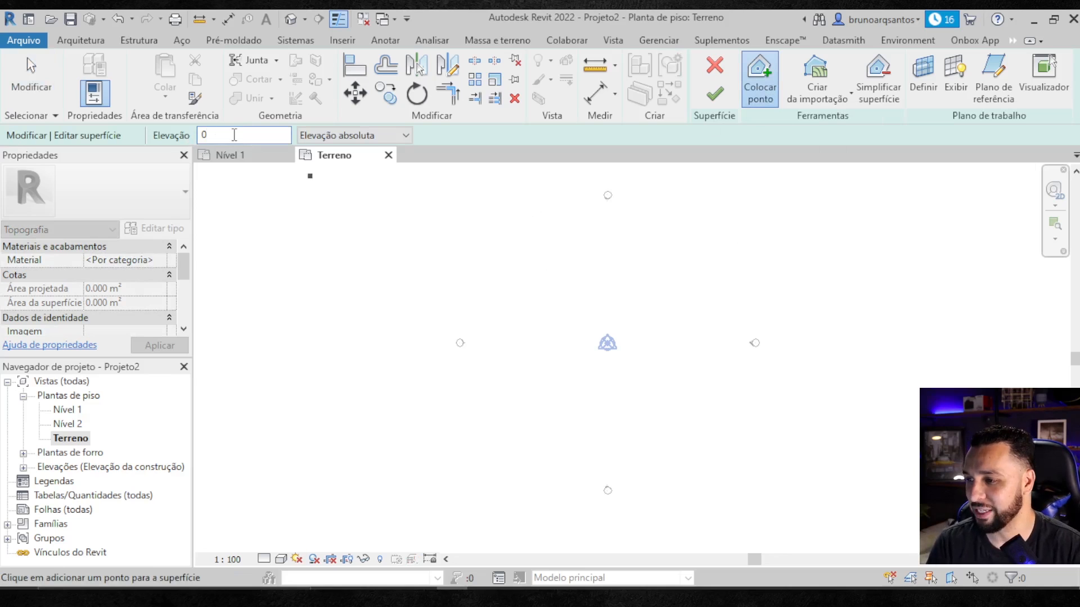
key("Return")
scroll(571, 410, "down", 2)
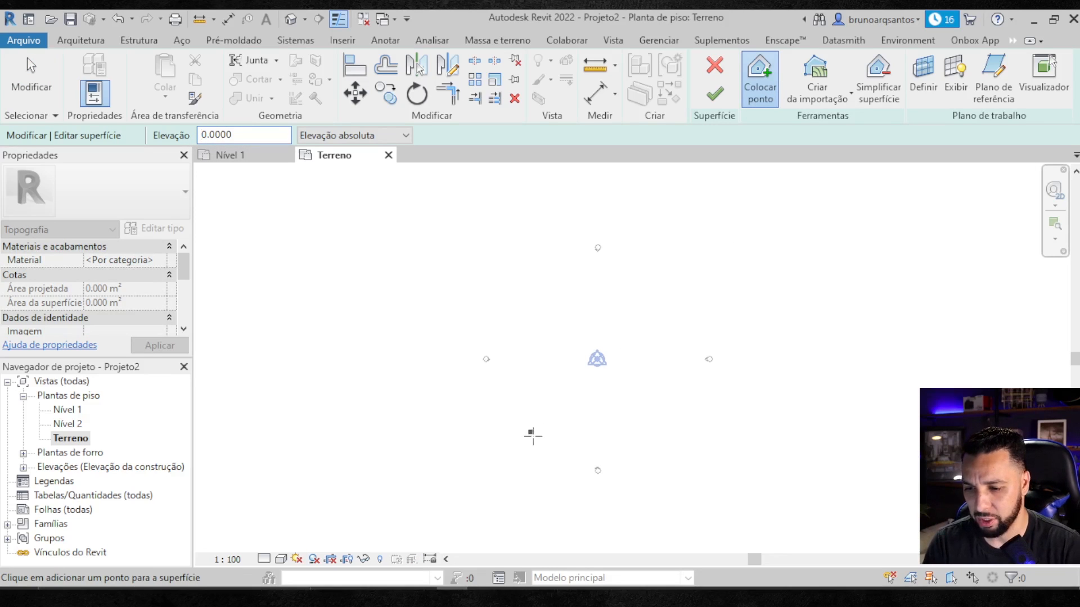
left_click(523, 450)
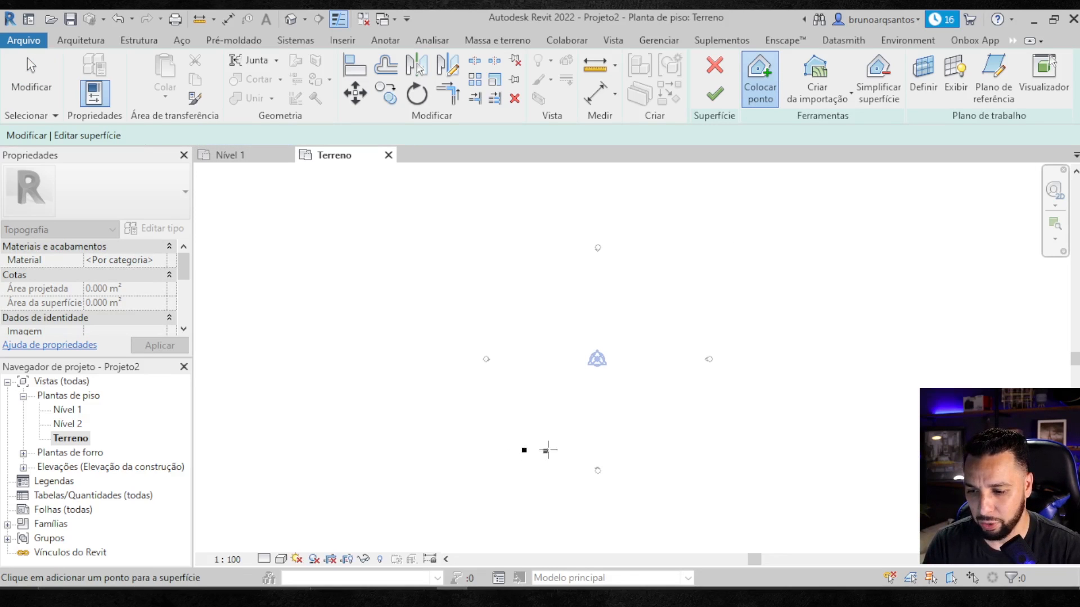
left_click(570, 450)
left_click(630, 450)
left_click(697, 450)
left_click(717, 451)
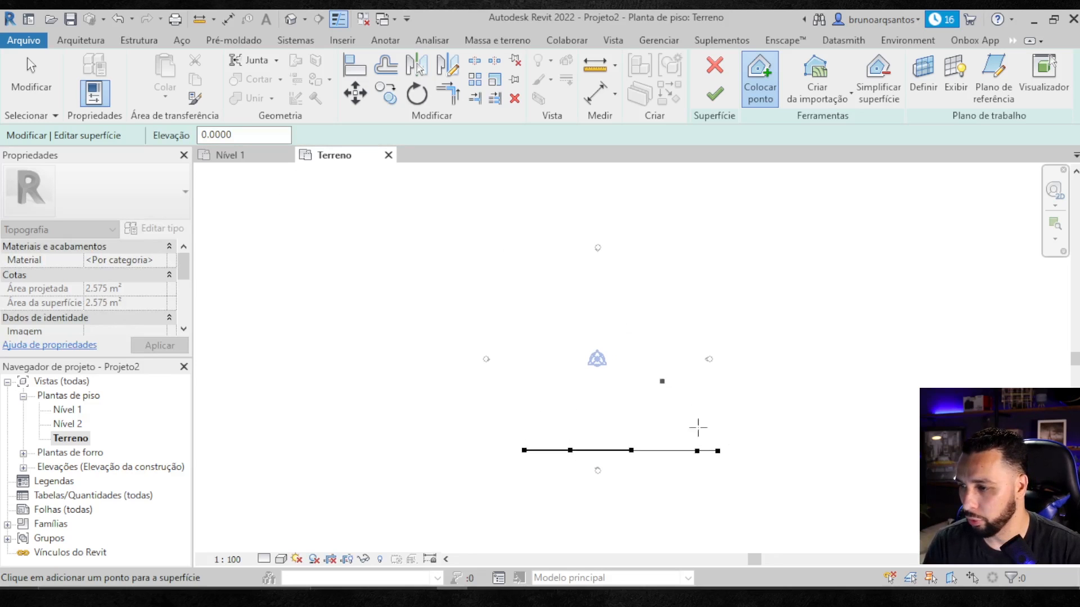
- Place five surface points at absolute elevation 5 in a horizontal row above the site's north elevation marker
middle_click_drag(599, 366, 541, 377)
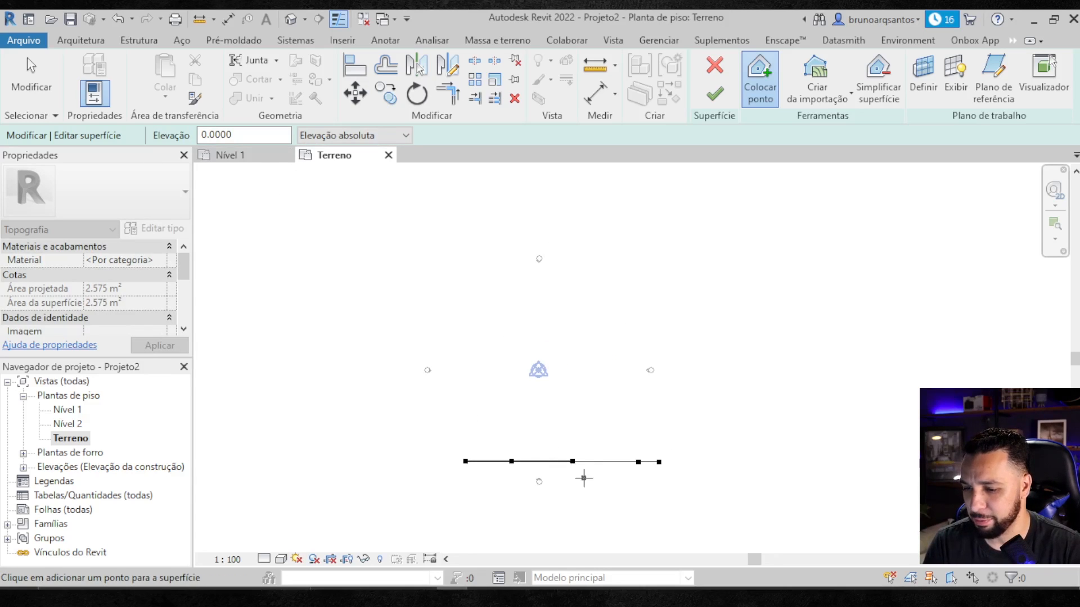
left_click_drag(232, 135, 176, 134)
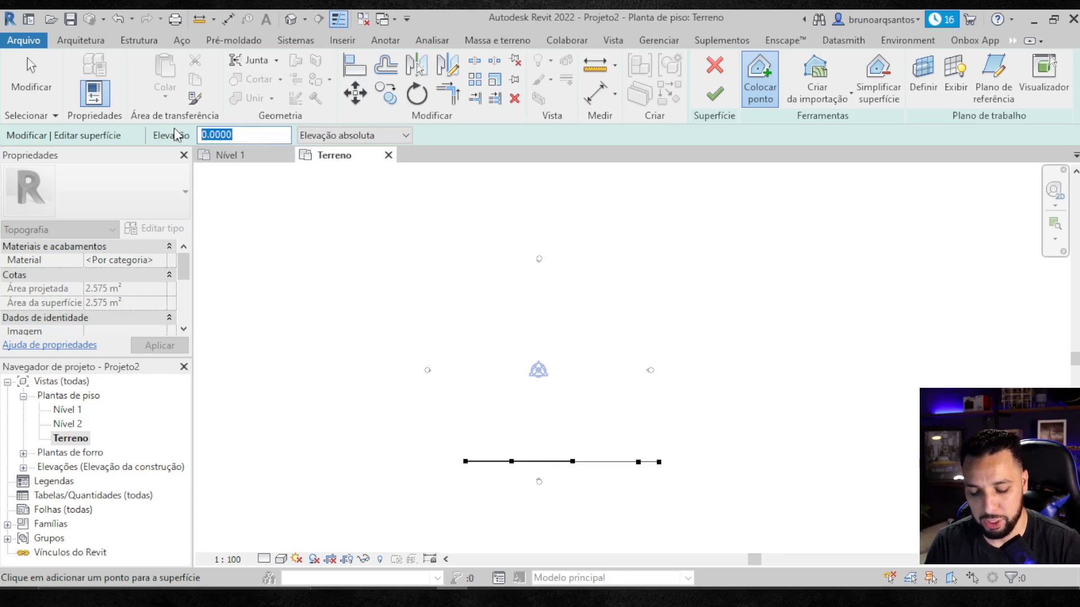
type("5")
key("Return")
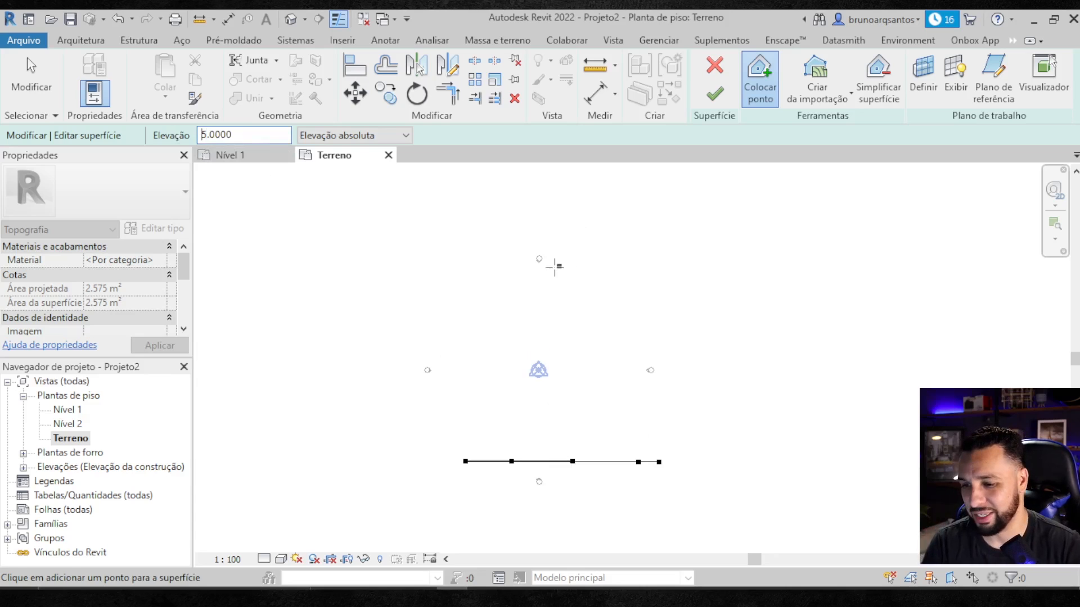
scroll(495, 264, "down", 1)
left_click(451, 245)
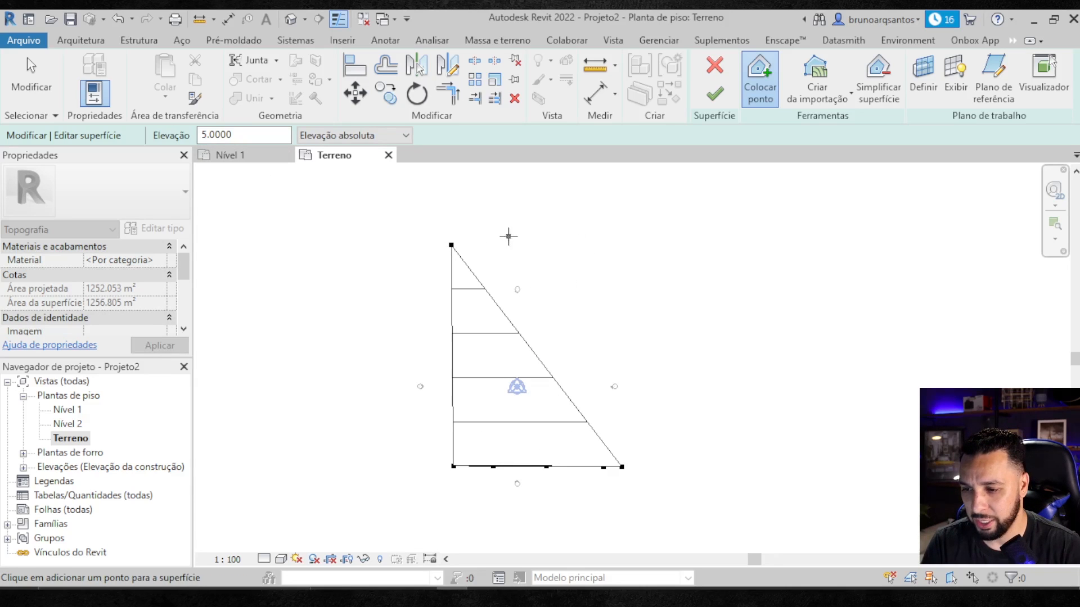
left_click(489, 242)
left_click(542, 244)
left_click(582, 246)
left_click(619, 246)
- Open the default 3D view to inspect the sloped terrain from several angles, and finish the topographic surface
middle_click_drag(759, 363, 719, 291)
scroll(733, 326, "down", 1)
middle_click_drag(653, 279, 656, 291)
left_click(290, 20)
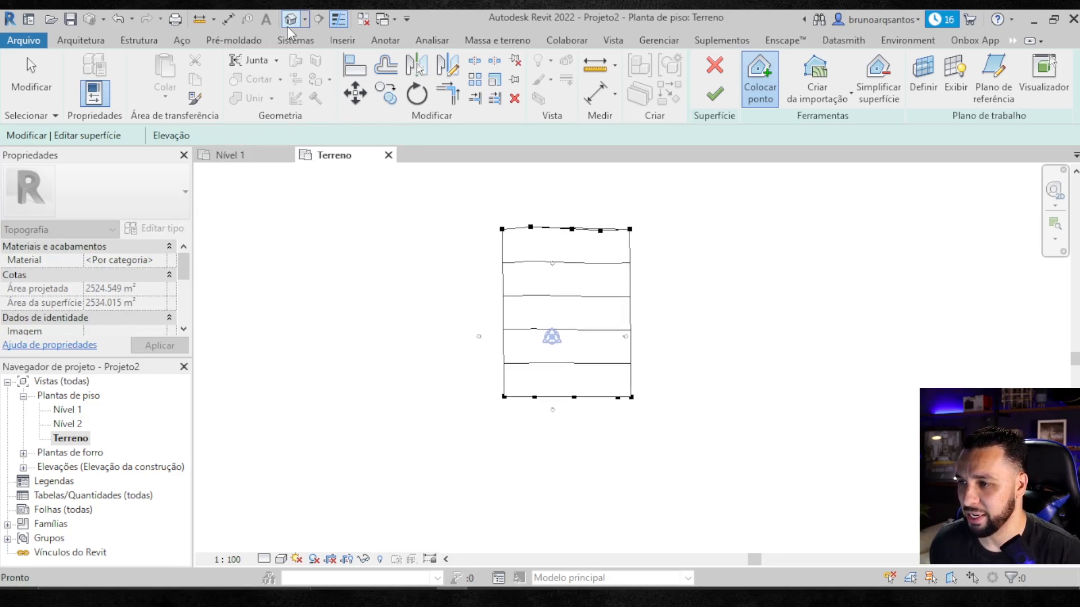
scroll(473, 299, "down", 1)
middle_click_drag(711, 446, 673, 359, "shift")
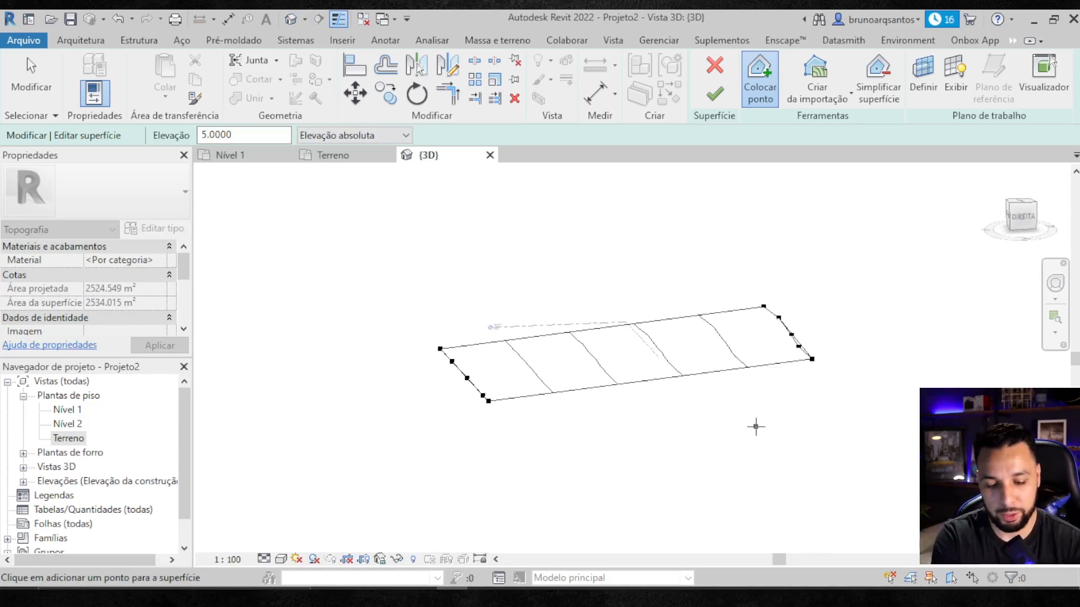
middle_click_drag(692, 437, 684, 472, "shift")
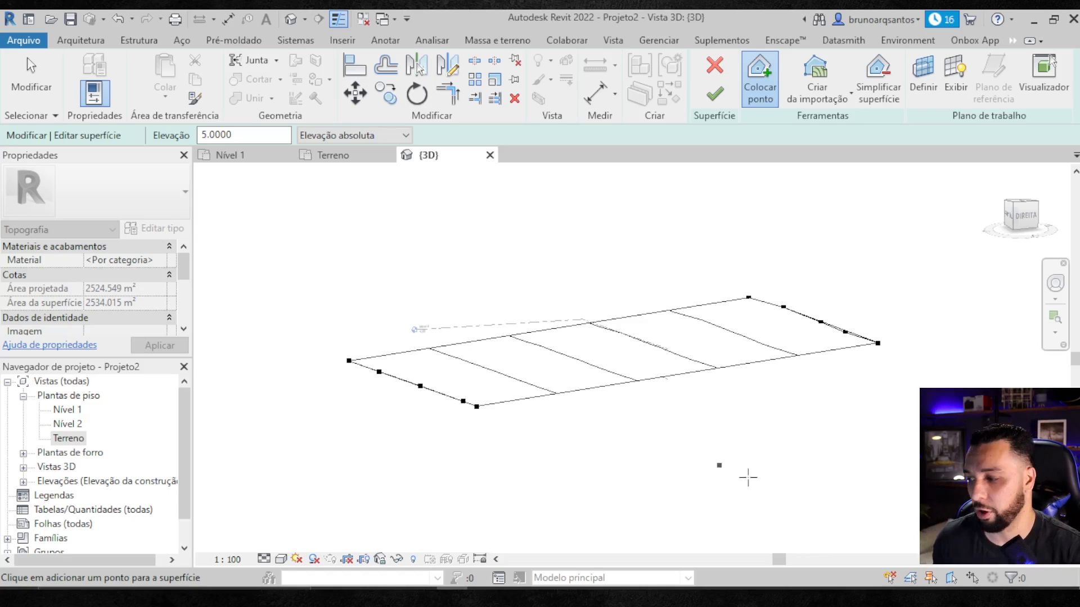
middle_click_drag(716, 416, 745, 434, "shift")
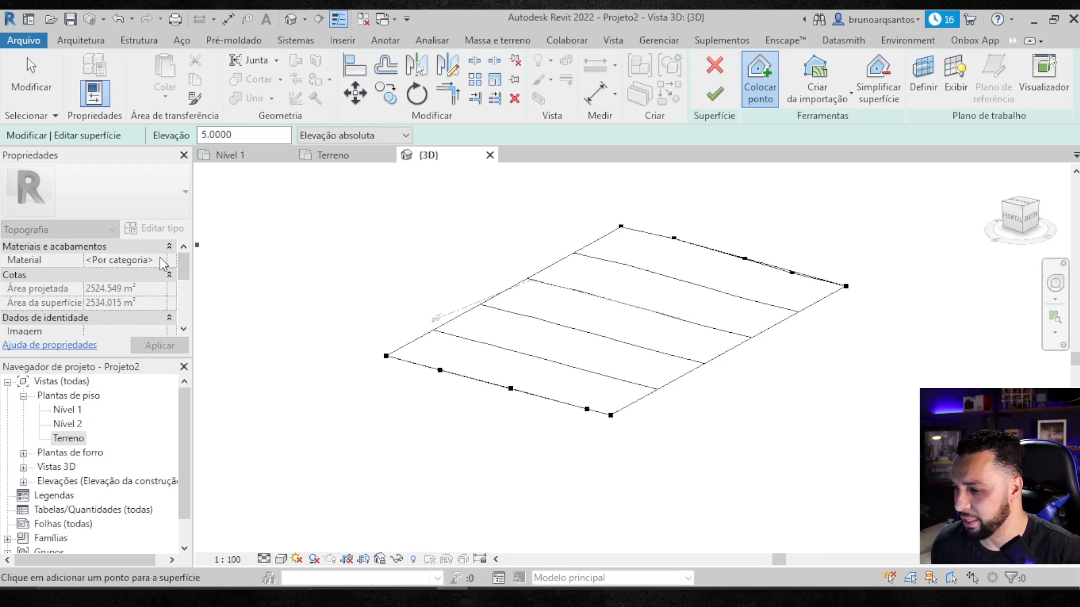
left_click(720, 99)
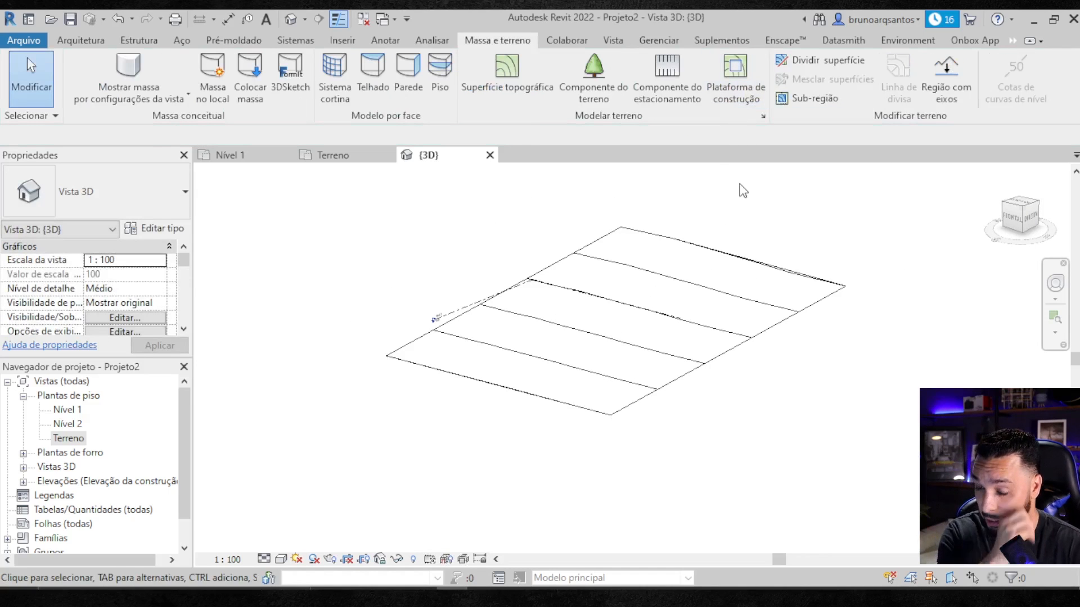
middle_click_drag(887, 298, 849, 315, "shift")
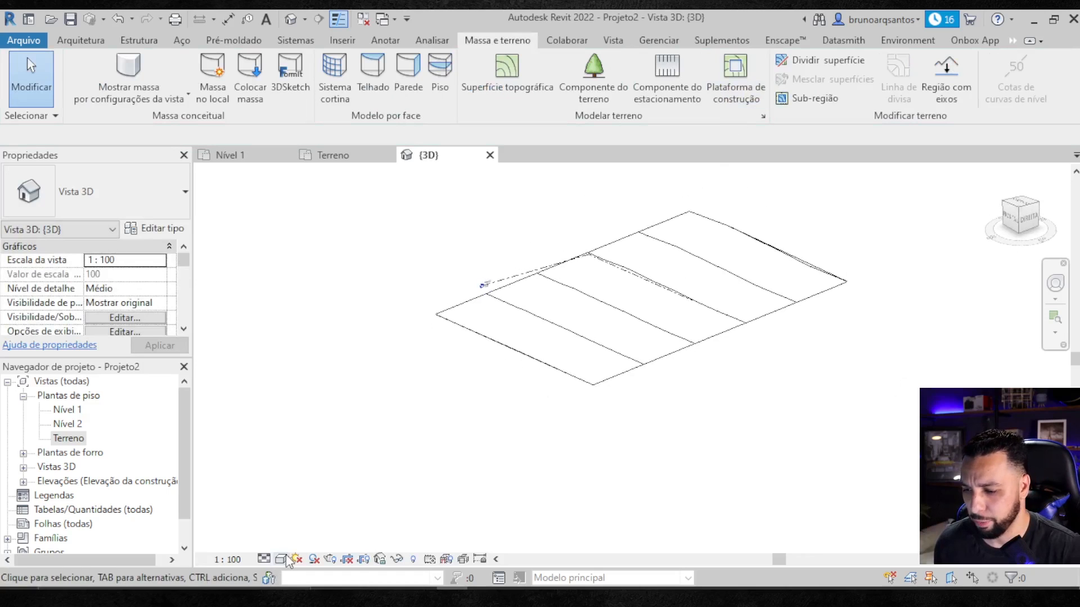
- Display the 3D view with a shaded visual style and enable its section box (Caixa de corte)
left_click(282, 558)
left_click(315, 526)
middle_click_drag(513, 409, 473, 241, "shift")
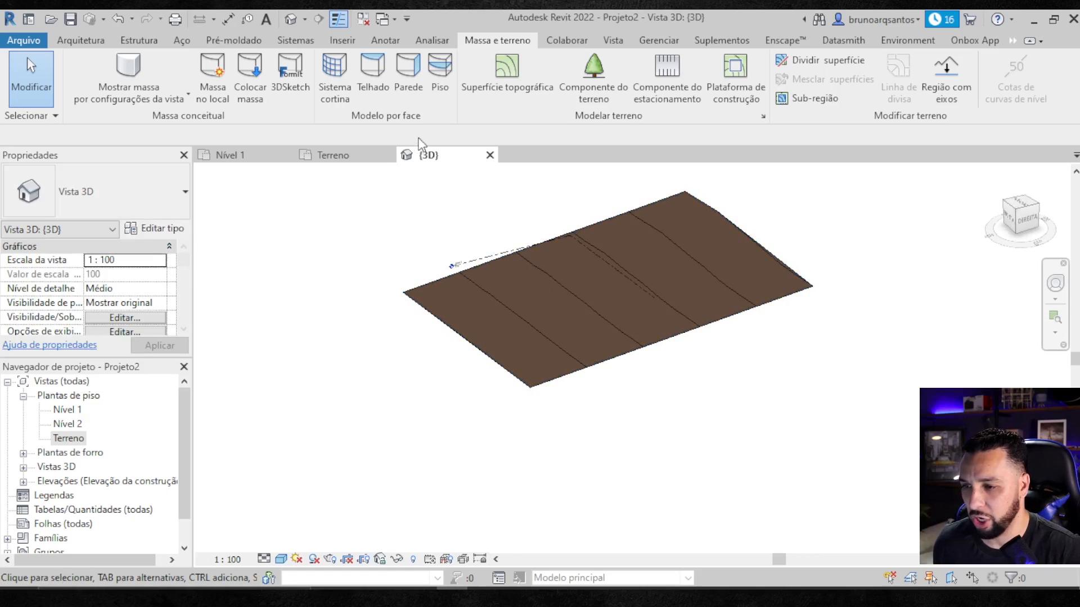
left_click_drag(185, 261, 179, 291)
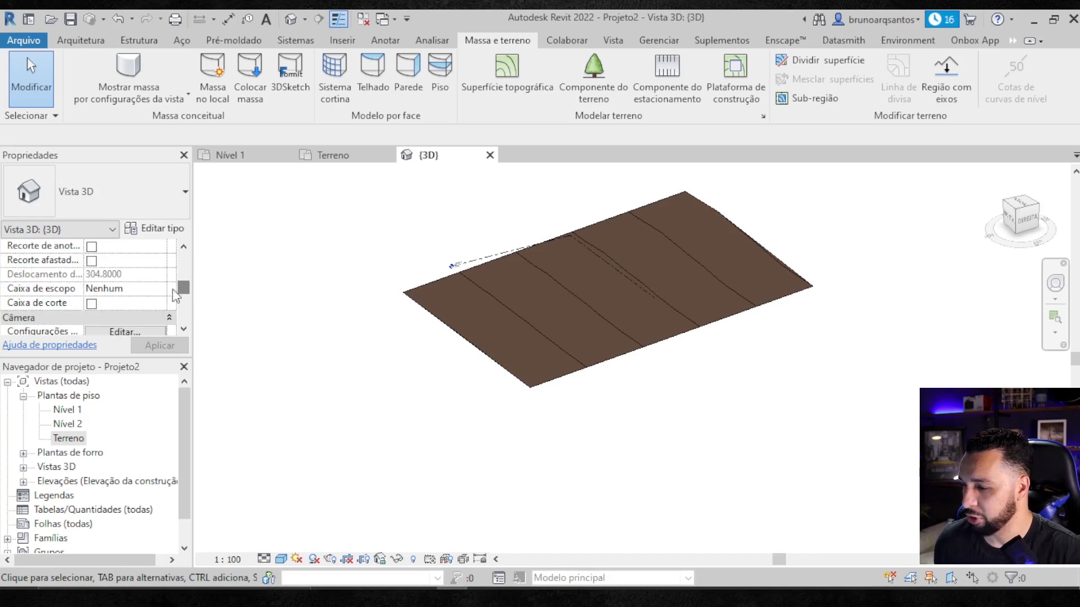
left_click(92, 304)
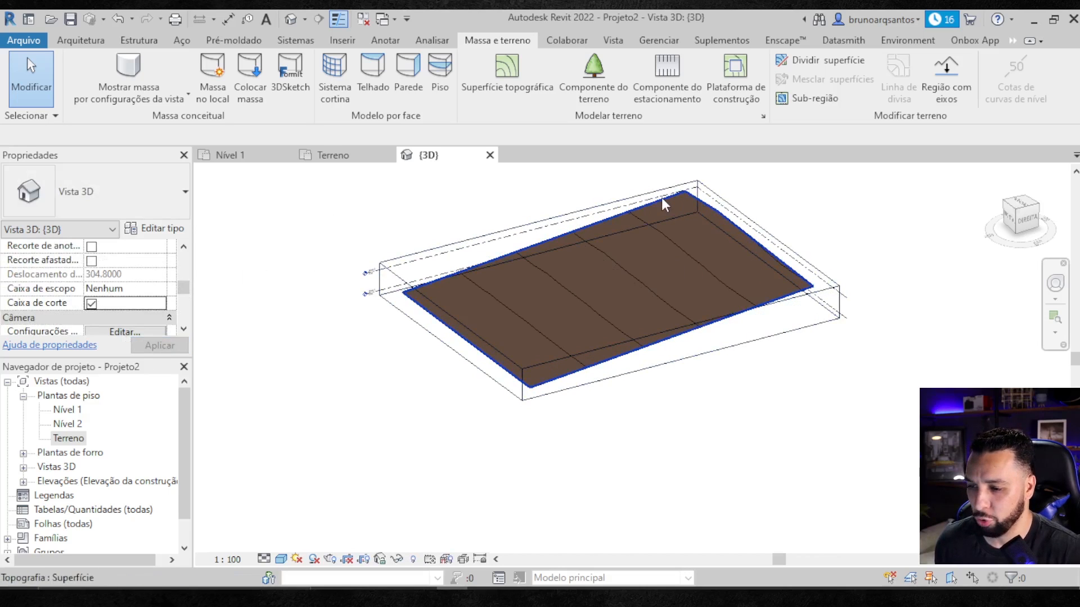
- Pull the sides of the section box inward until they cut through the terrain's edges and expose its solid thickness
middle_click_drag(556, 215, 701, 433, "shift")
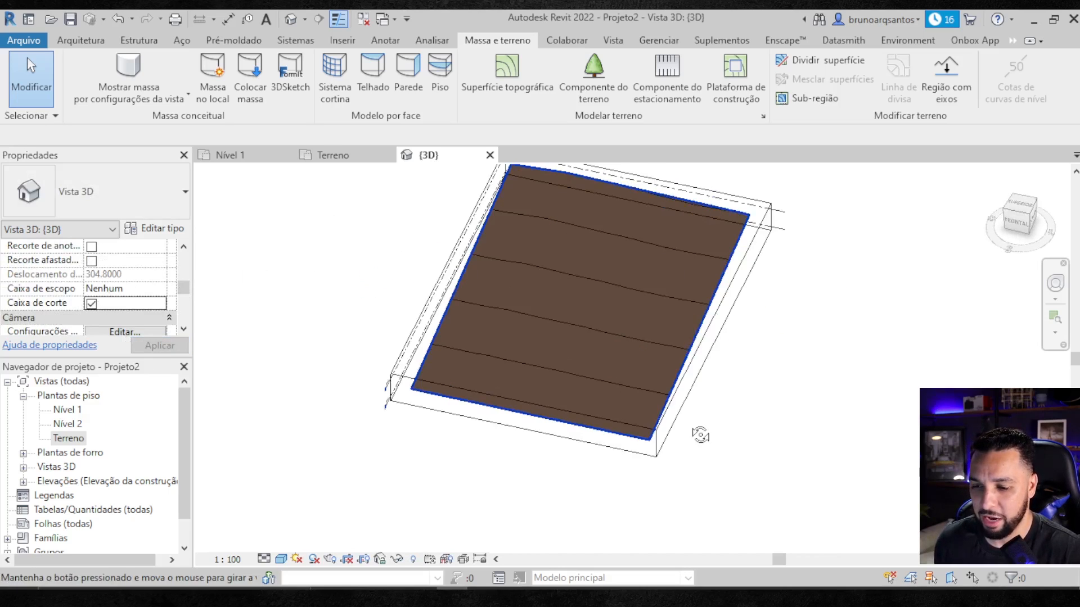
left_click(704, 338)
middle_click_drag(751, 363, 774, 364, "shift")
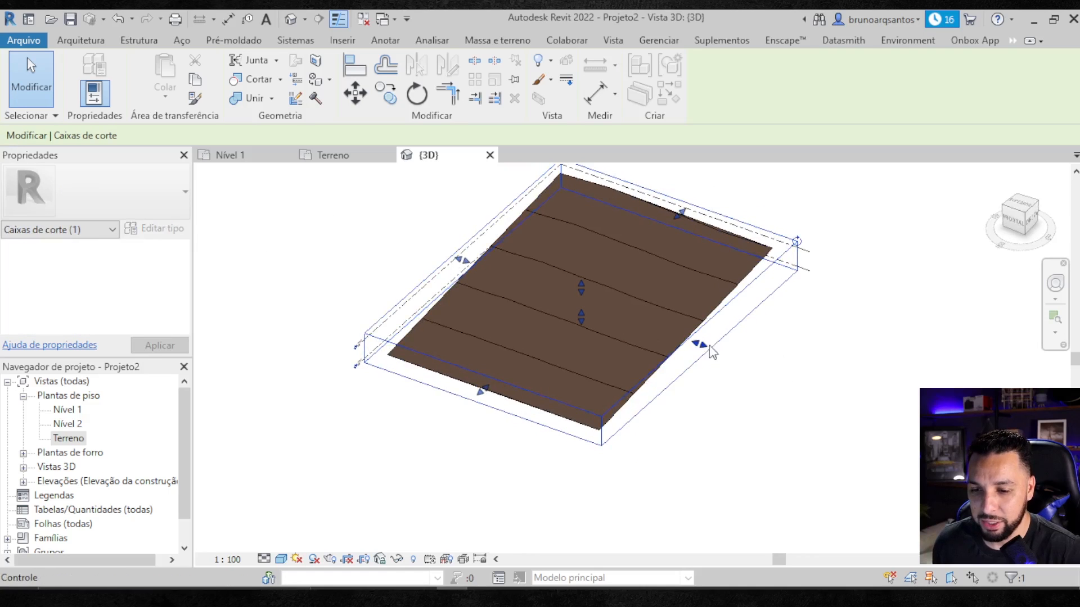
left_click_drag(684, 336, 663, 332)
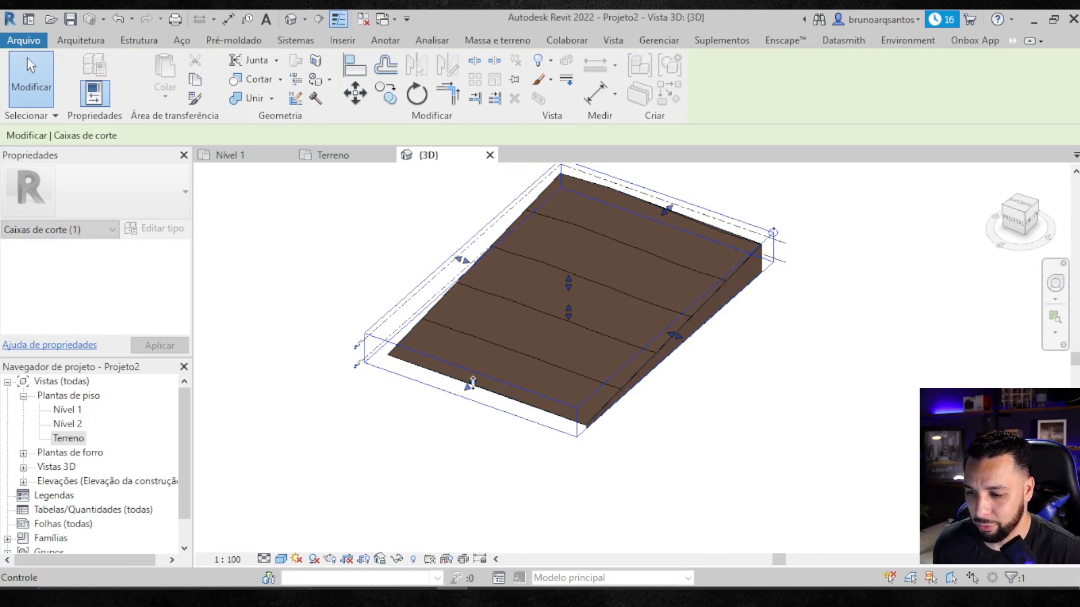
middle_click_drag(490, 371, 559, 322, "shift")
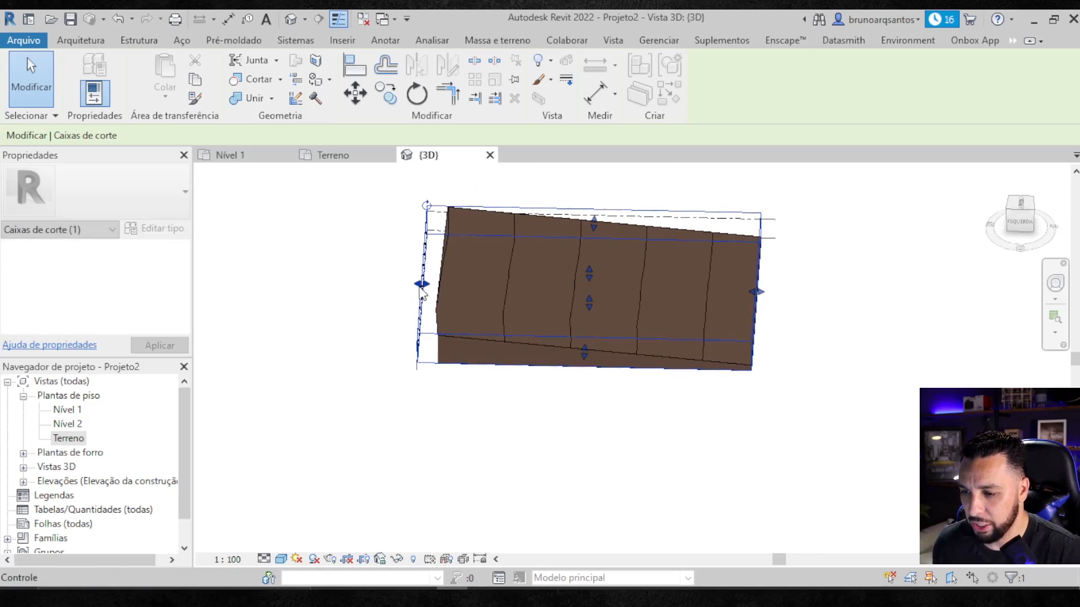
left_click(342, 386)
middle_click_drag(342, 385, 730, 227, "shift")
scroll(706, 282, "up", 1)
middle_click_drag(771, 349, 630, 388, "shift")
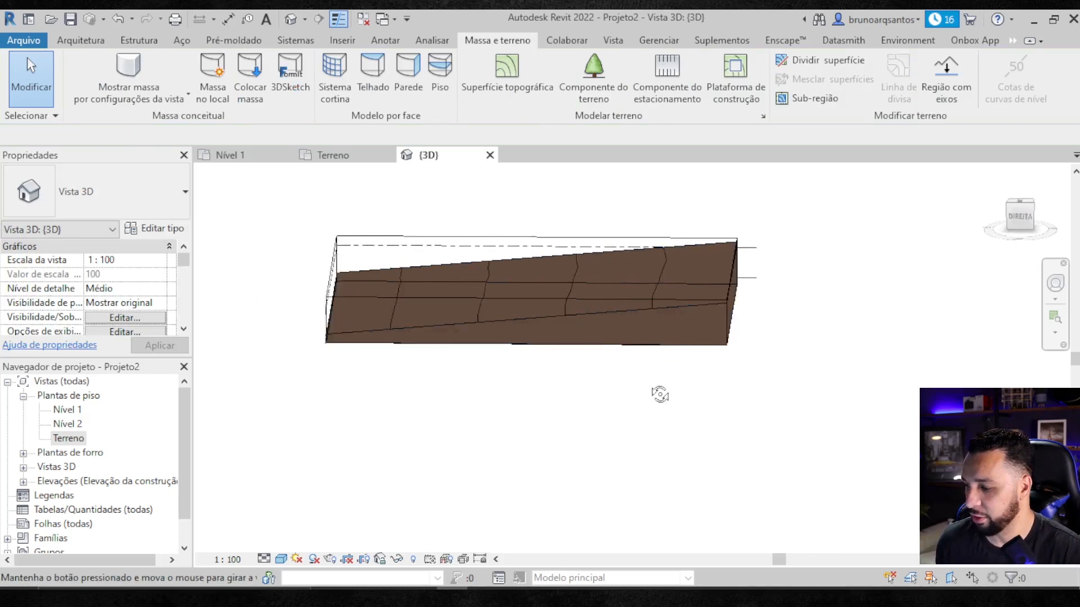
- Raise the top face of the section box well above the terrain
left_click(533, 267)
middle_click_drag(534, 268, 521, 314)
left_click_drag(523, 314, 528, 205)
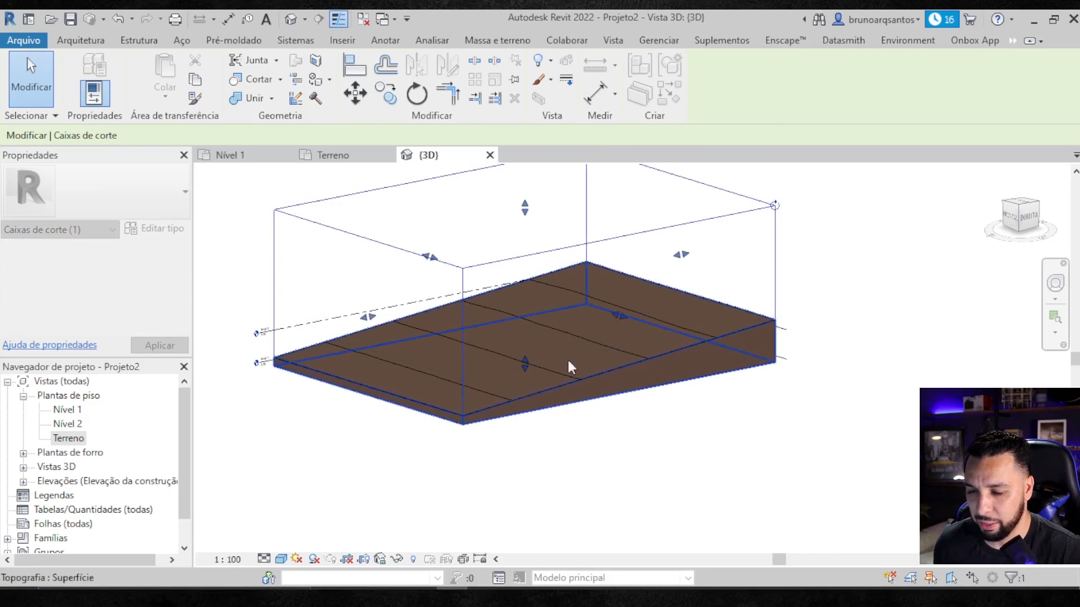
middle_click_drag(590, 300, 604, 355)
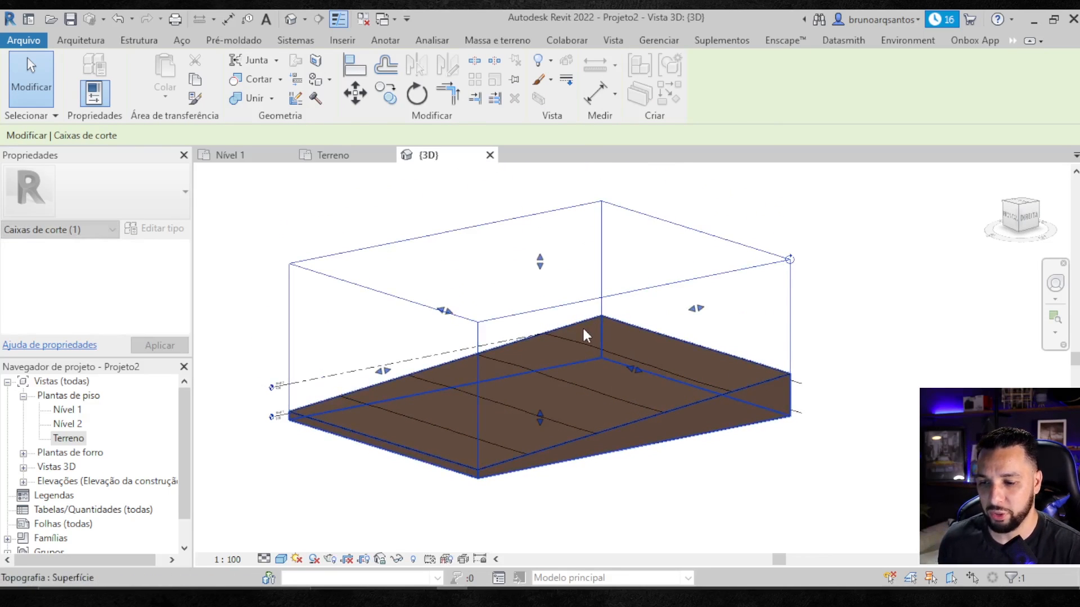
left_click(759, 237)
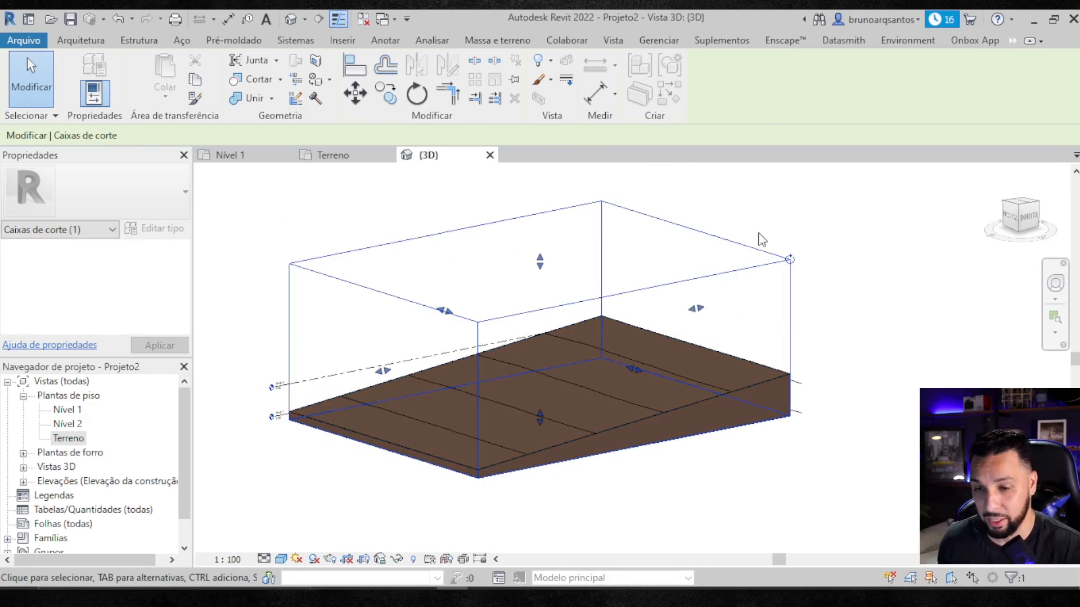
mouse_move(711, 278)
middle_mouse_down("shift")
mouse_move(701, 398)
mouse_move(694, 276)
middle_mouse_up("shift")
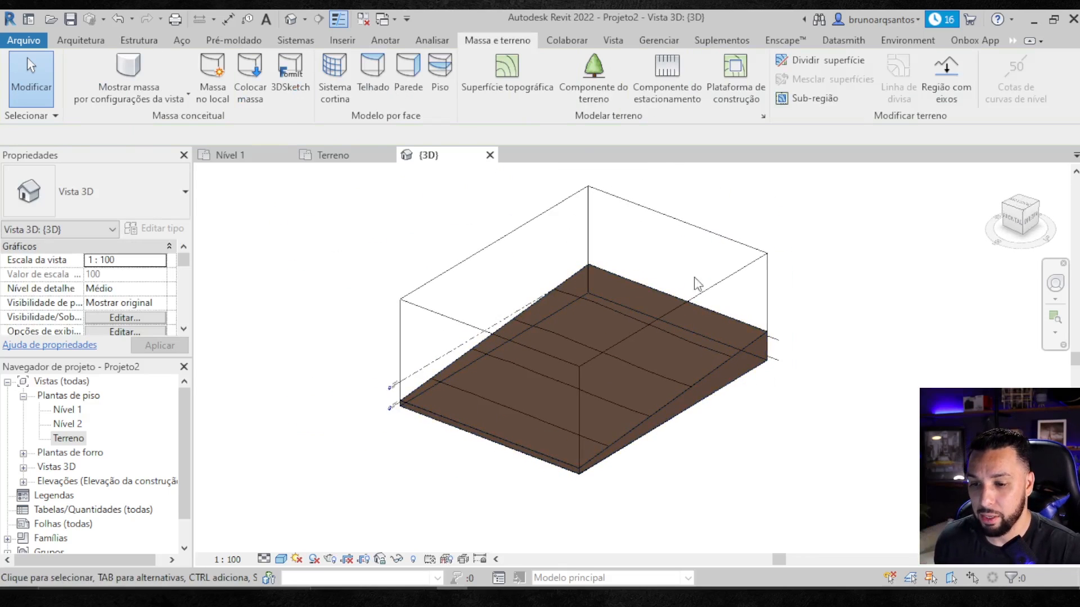
- Hide the section box element in the 3D view and inspect the cut terrain from several angles
left_click(687, 226)
right_click(674, 195)
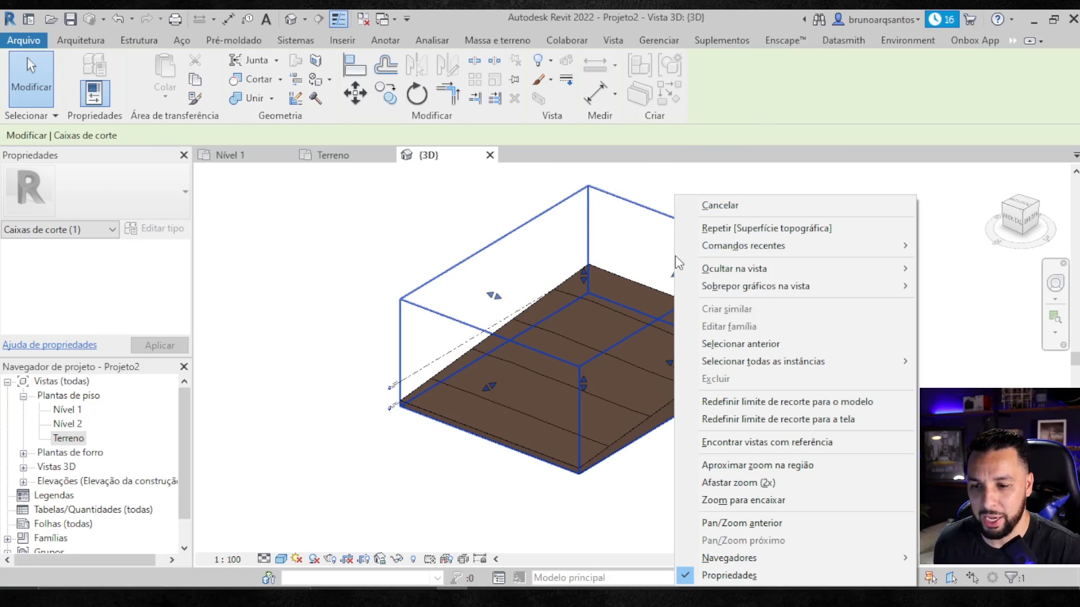
mouse_move(777, 271)
left_click(938, 269)
middle_click_drag(763, 269, 887, 427, "shift")
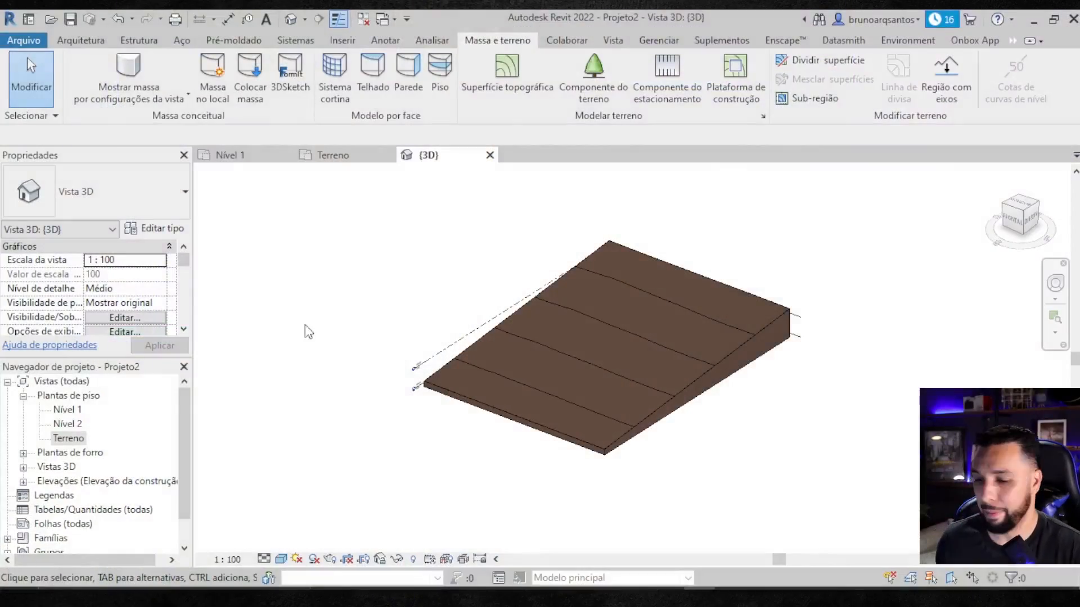
middle_click_drag(473, 307, 771, 447, "shift")
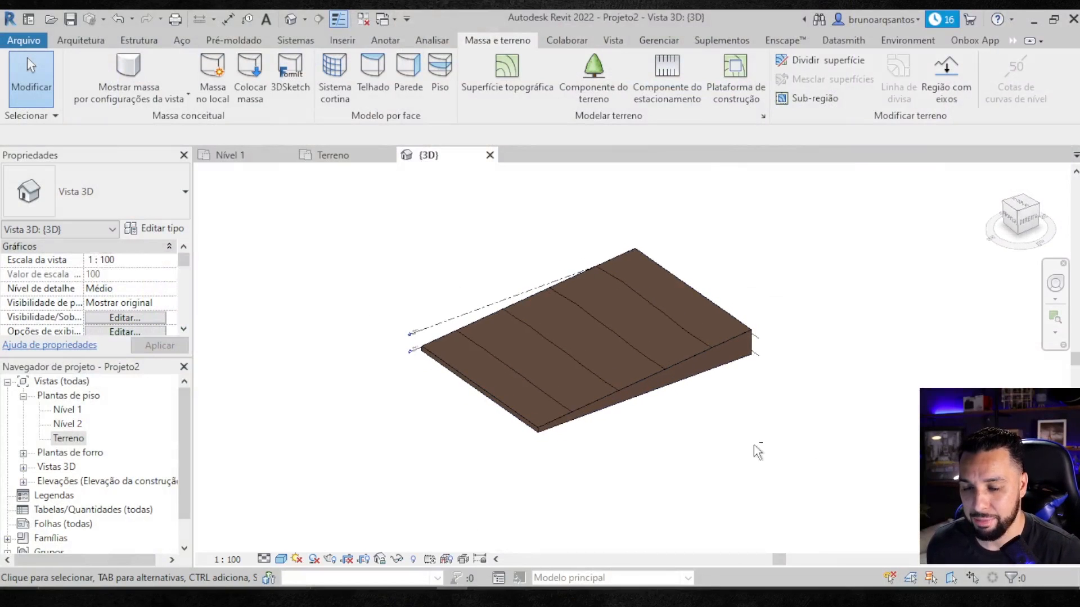
mouse_move(693, 440)
middle_mouse_down("shift")
mouse_move(675, 446)
mouse_move(754, 446)
mouse_move(684, 432)
middle_mouse_up("shift")
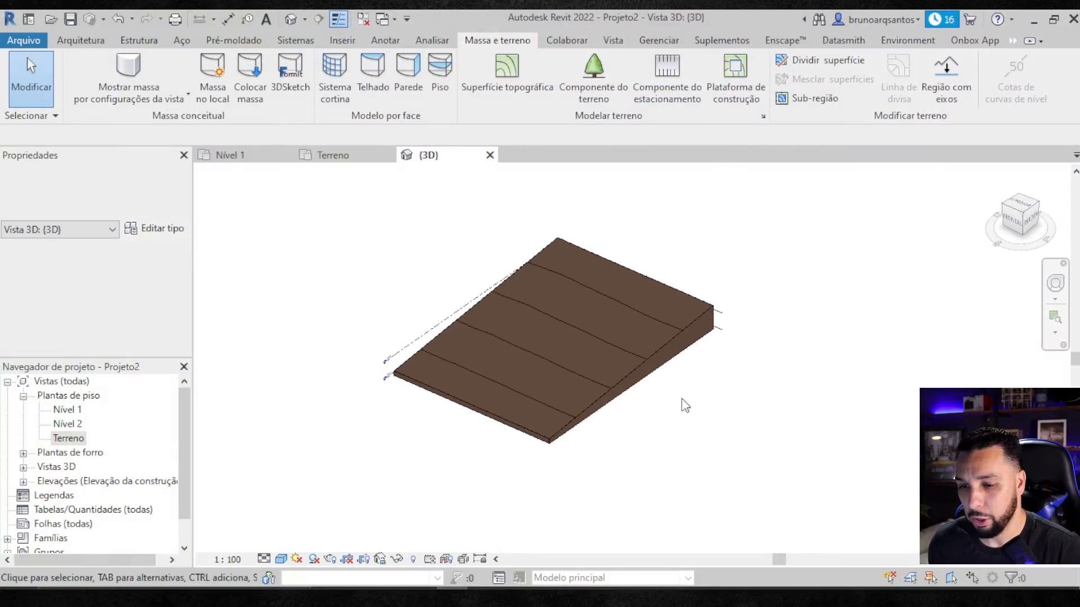
- Set the topographic surface's created phase (Fase criada) to Existente and apply the change
left_click(679, 349)
middle_click_drag(679, 349, 726, 375)
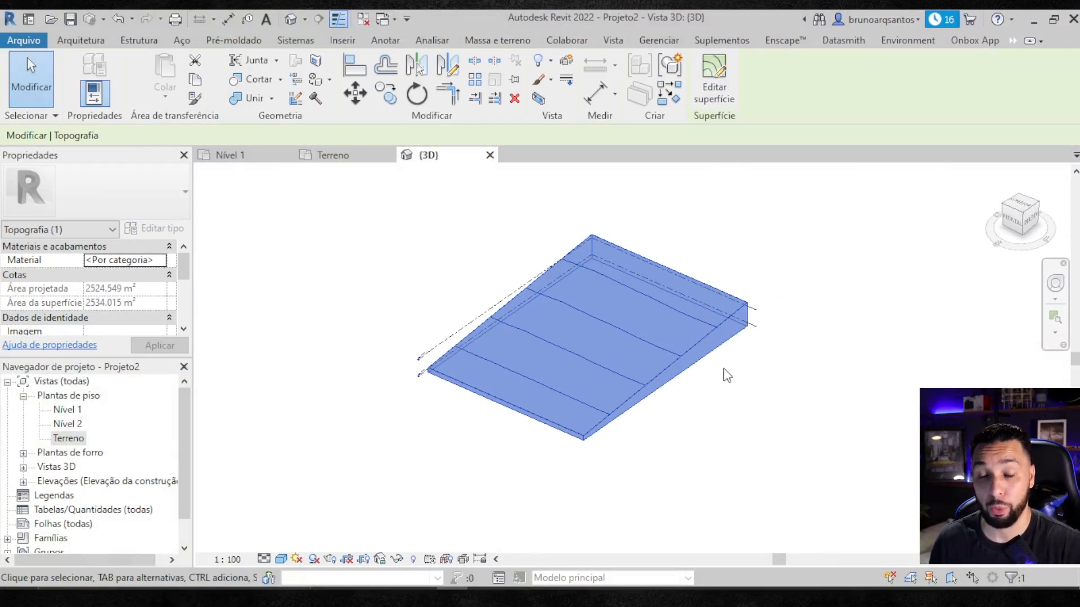
left_click_drag(184, 269, 184, 315)
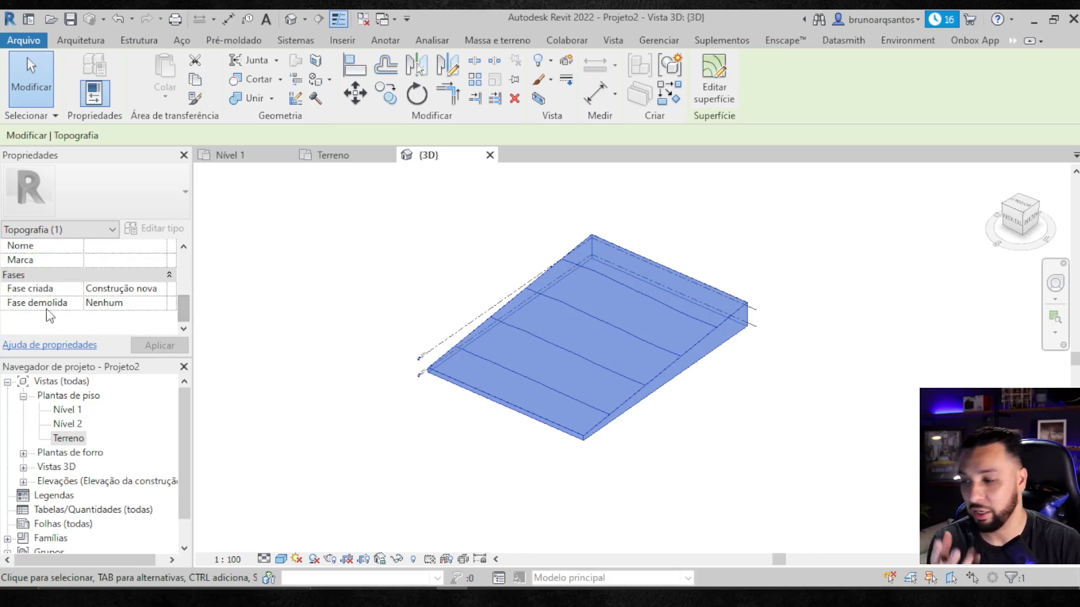
left_click(114, 290)
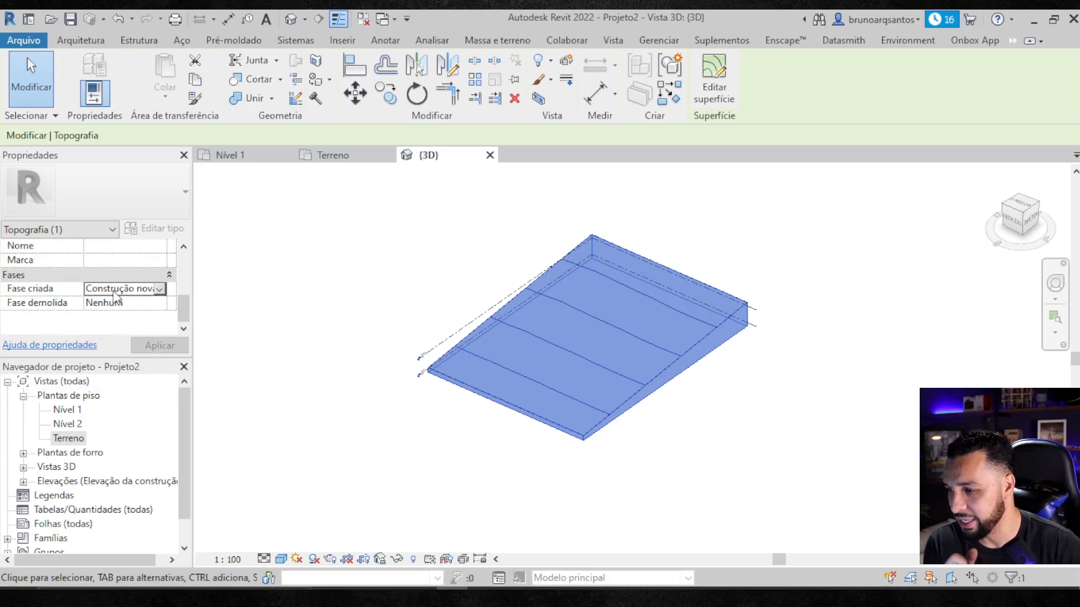
left_click(160, 290)
left_click(163, 288)
left_click(158, 290)
left_click(103, 303)
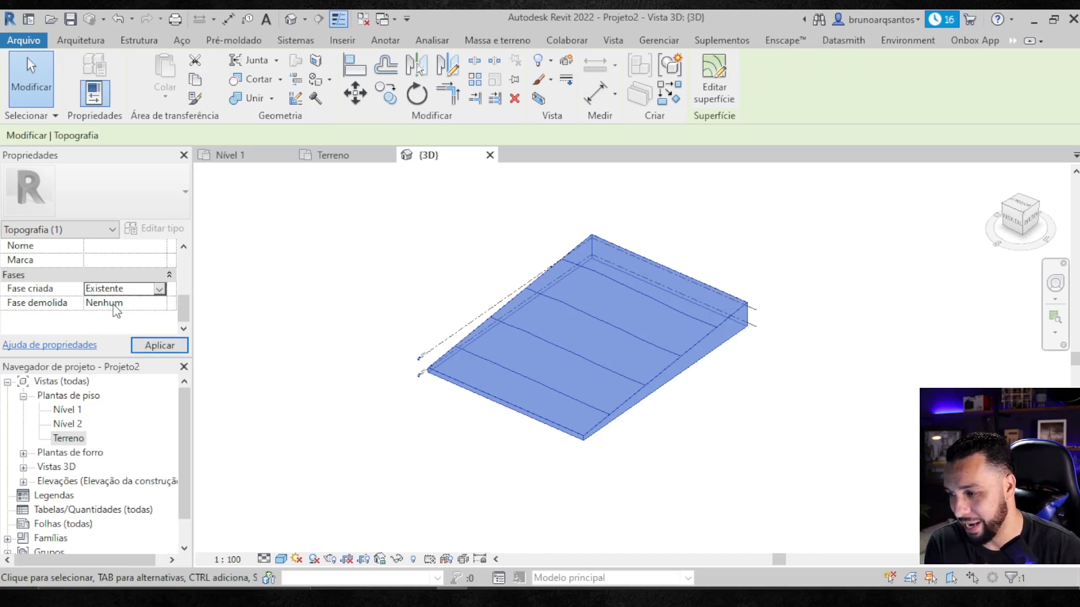
left_click(160, 344)
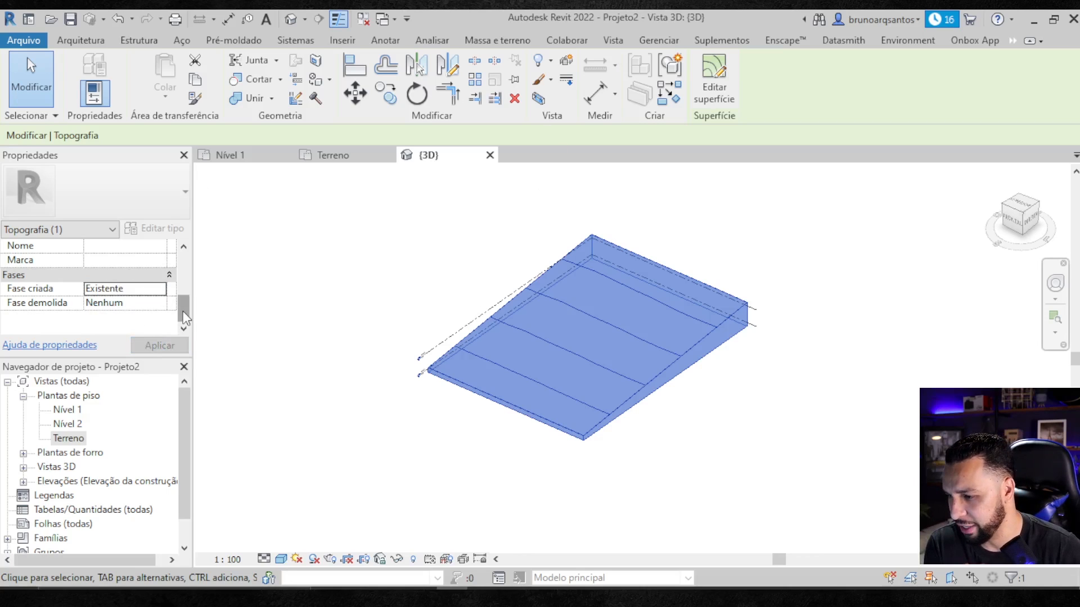
left_click(161, 289)
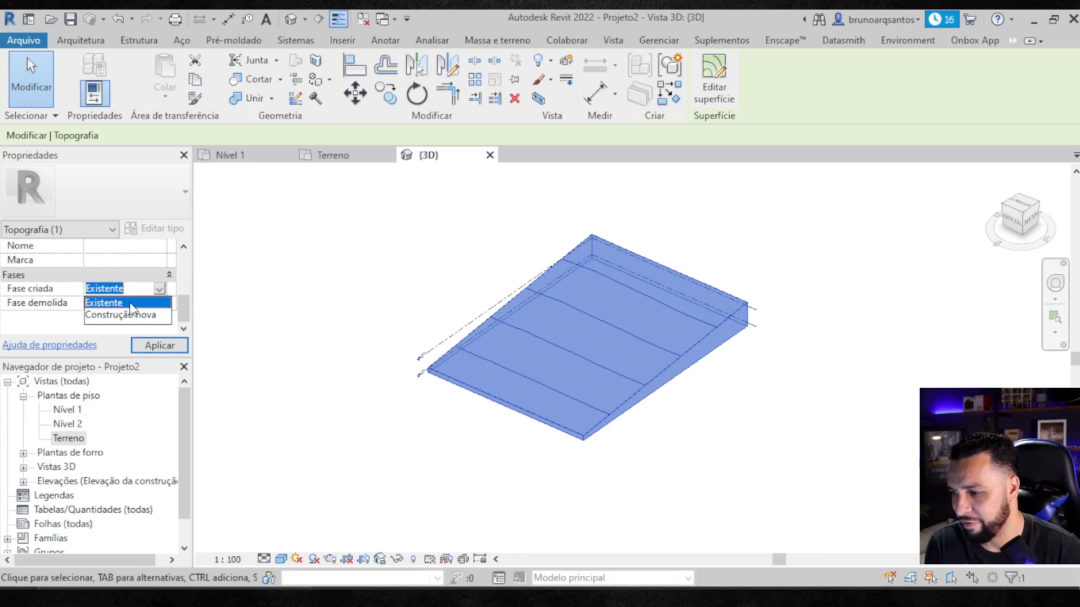
left_click(162, 289)
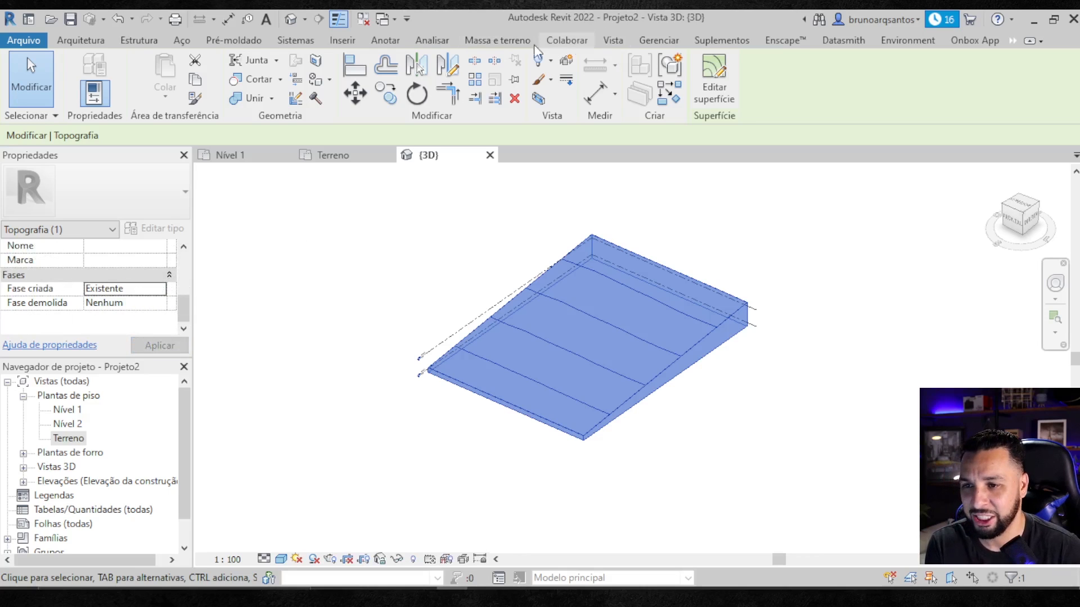
- Try inserting a project phase before Existente in the project's phase settings, and discard the change
left_click(659, 40)
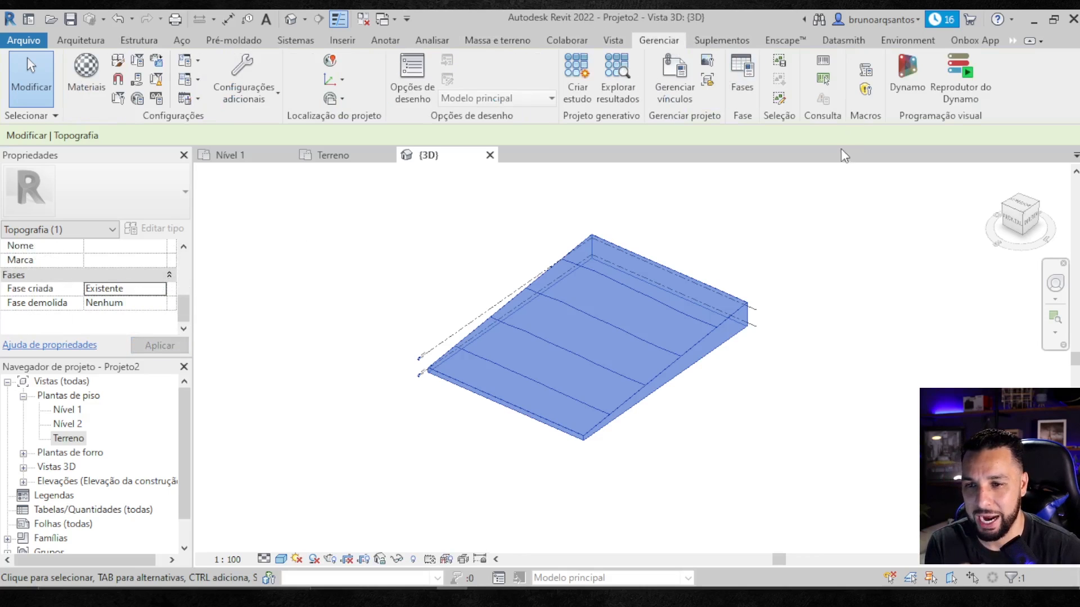
left_click(740, 80)
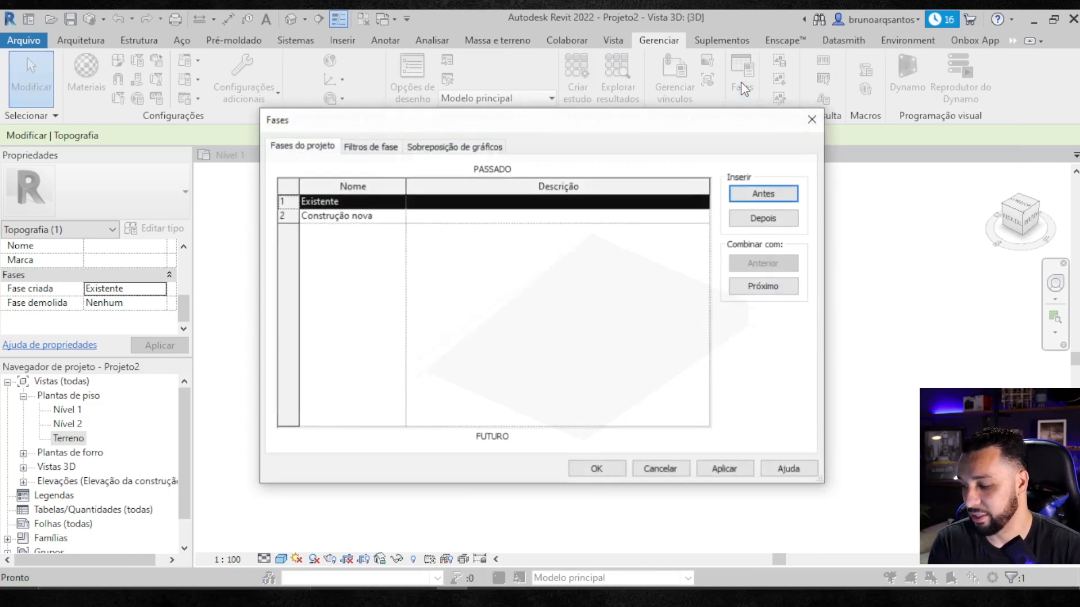
left_click(765, 194)
left_click(320, 202)
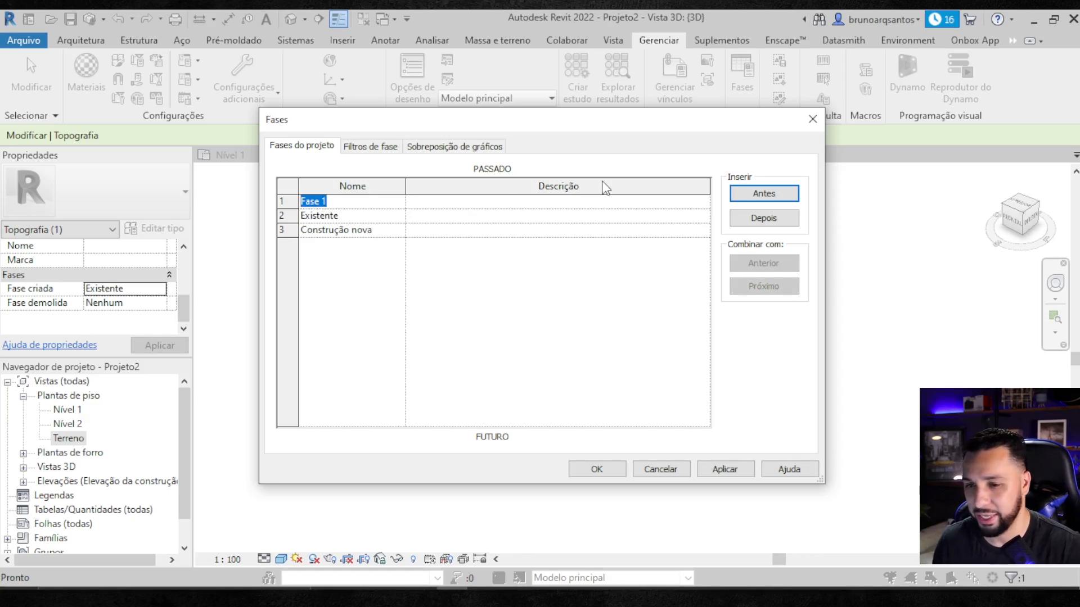
left_click(673, 474)
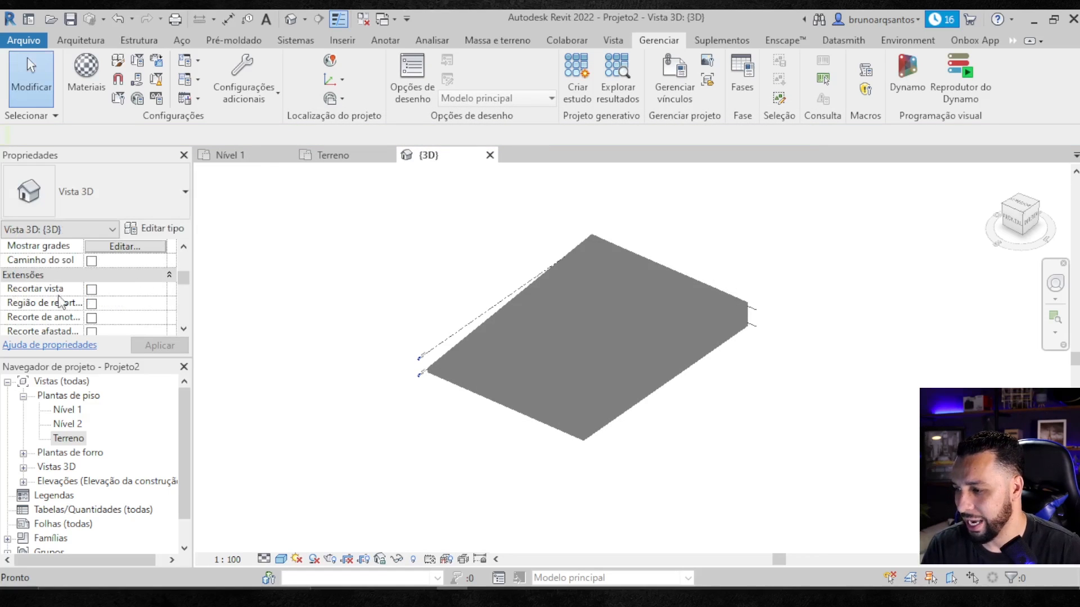
- Set the 3D view's phase filter (Filtro da fase) to Mostrar novo and apply it
scroll(184, 309, "down", 5)
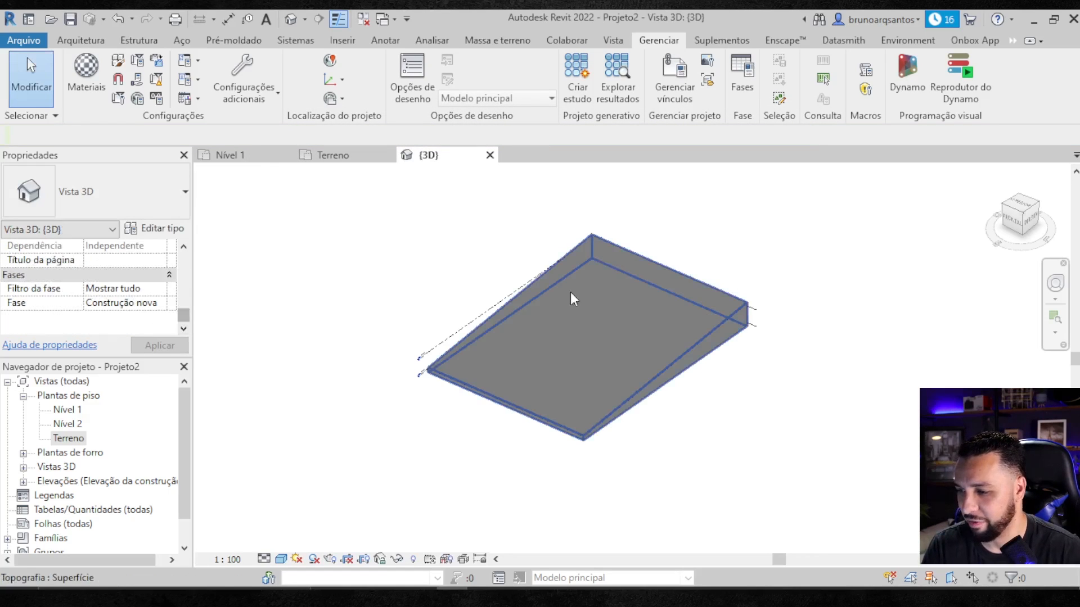
middle_click_drag(648, 400, 665, 453, "shift")
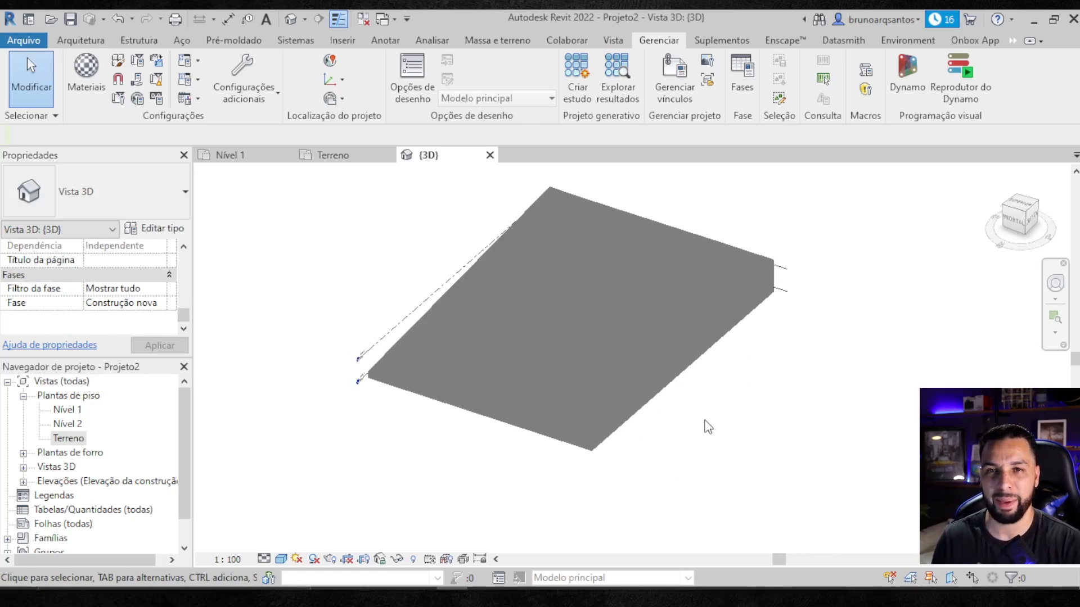
middle_click_drag(733, 412, 742, 379)
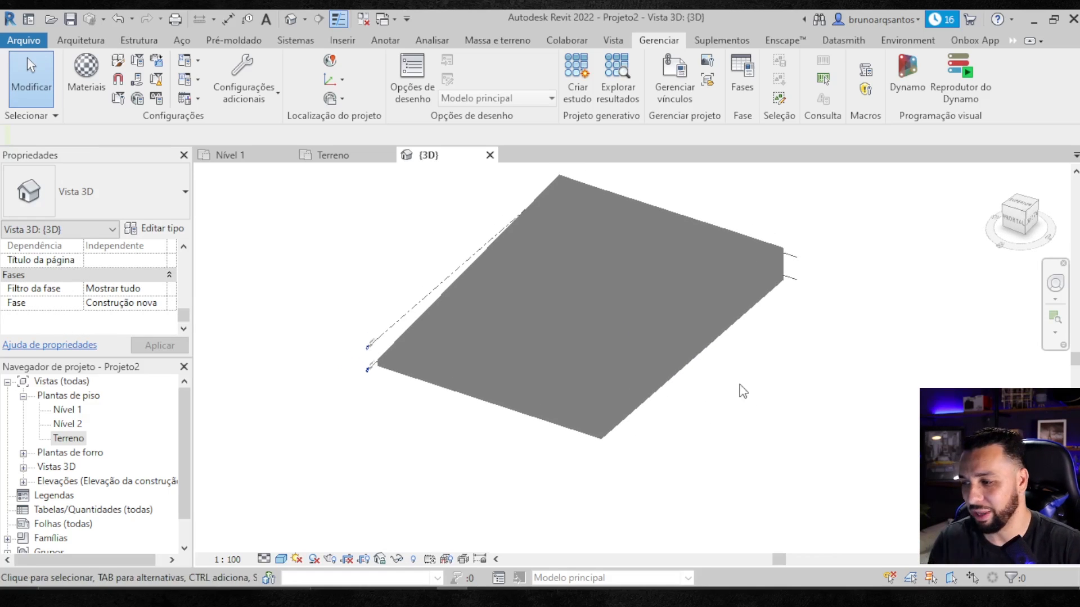
left_click(160, 291)
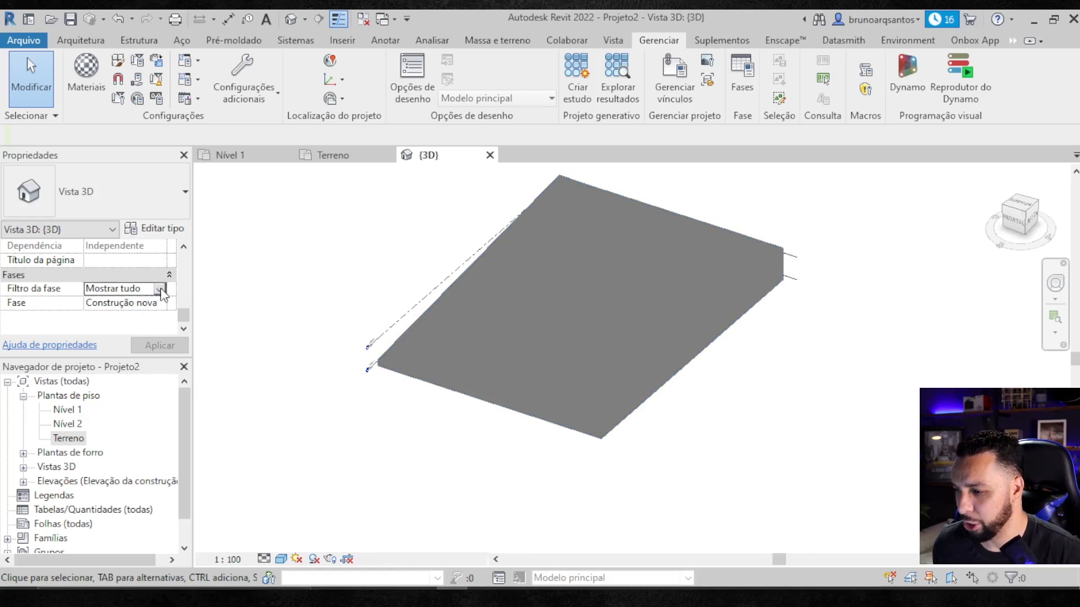
left_click(160, 291)
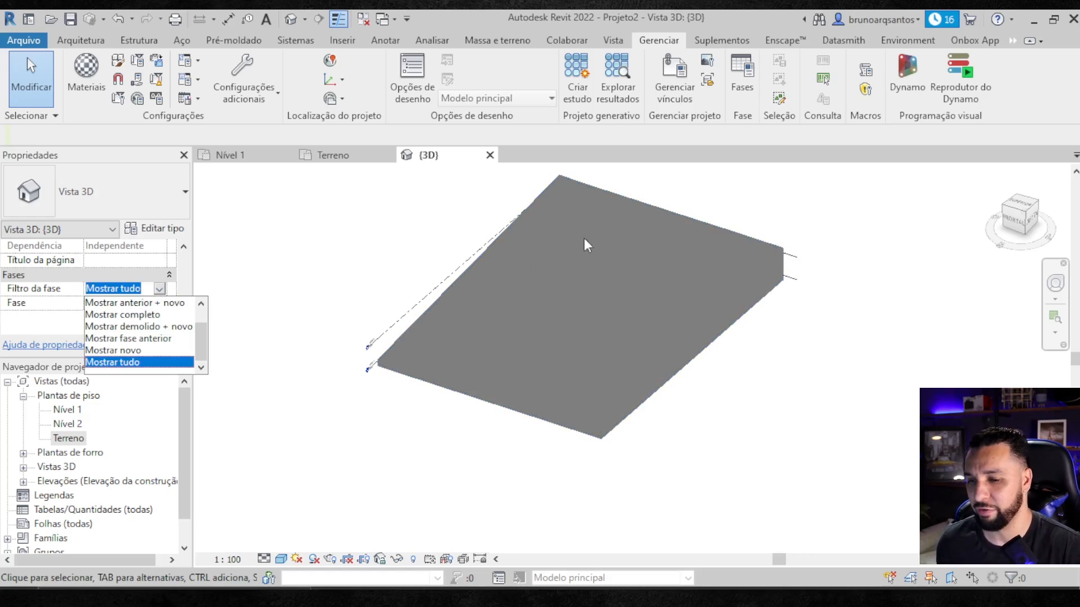
left_click(161, 291)
left_click(161, 289)
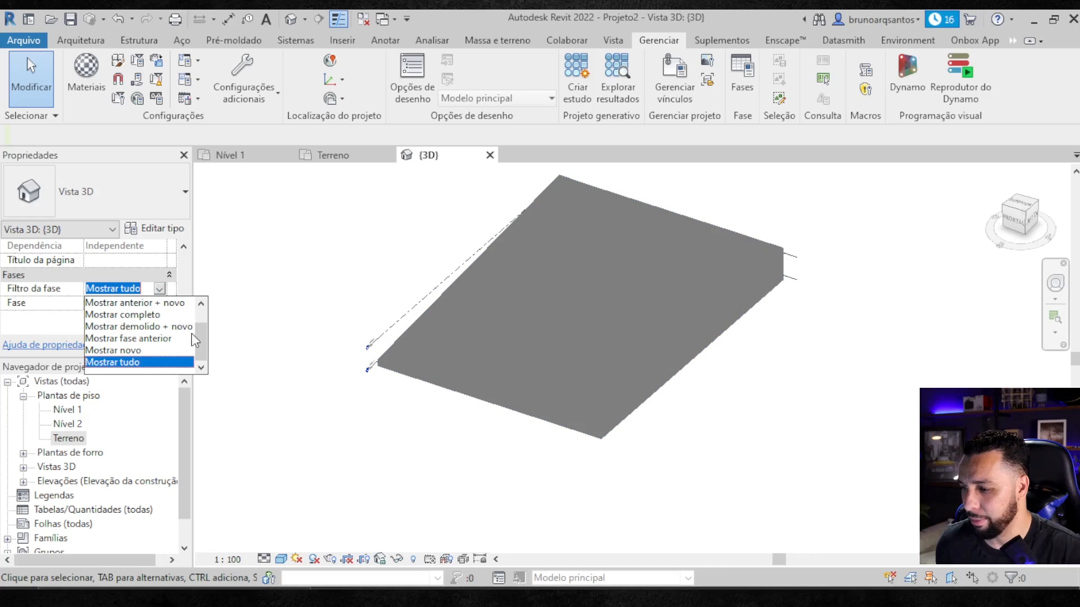
left_click_drag(202, 339, 201, 349)
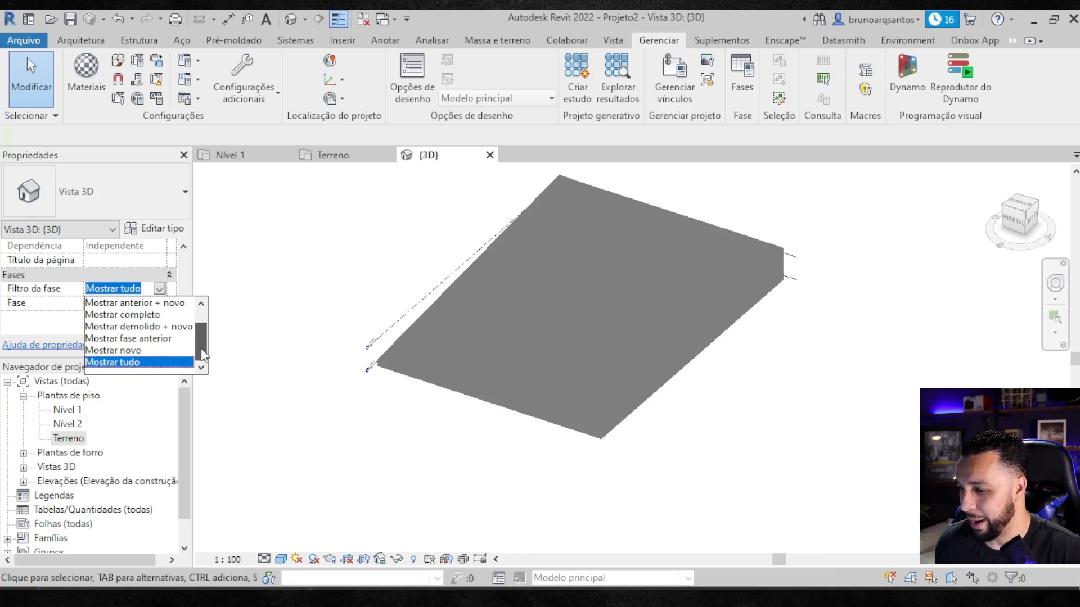
left_click(143, 349)
left_click(161, 345)
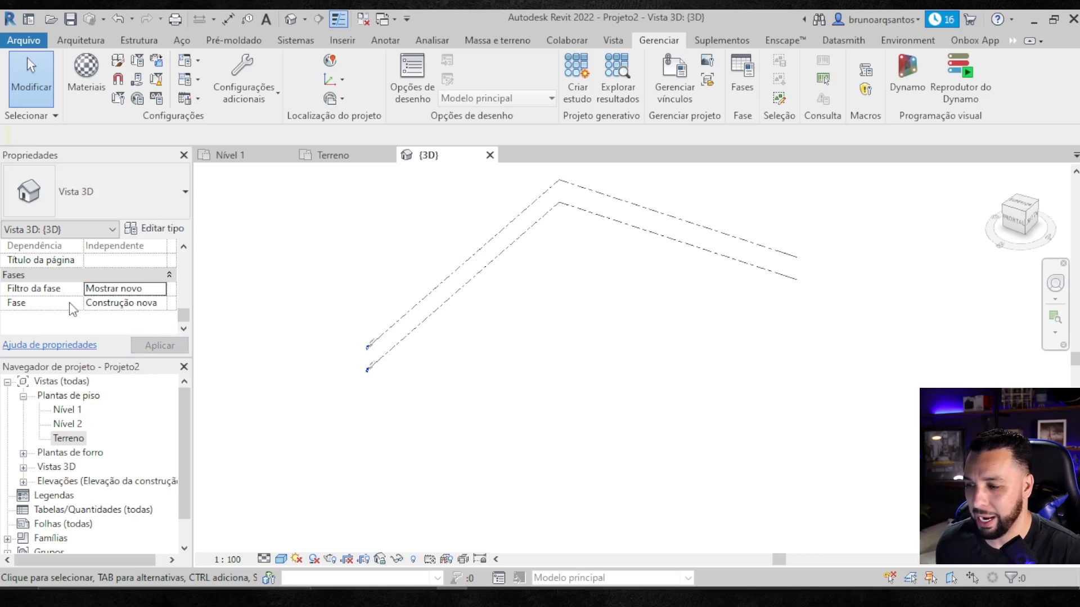
- Set the 3D view's phase filter (Filtro da fase) to Mostrar completo and apply it
left_click(160, 289)
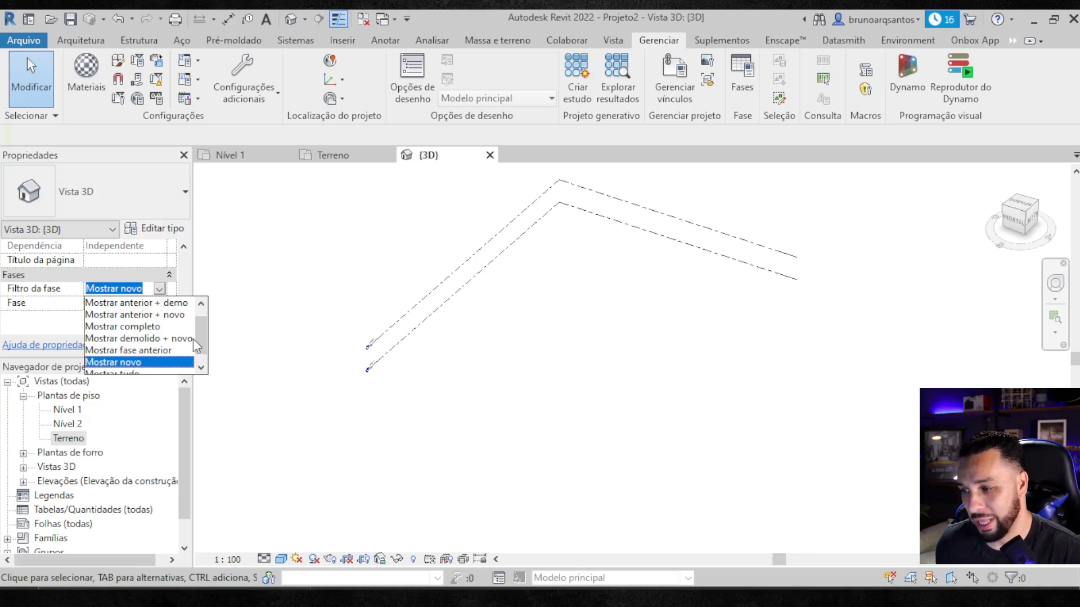
mouse_move(201, 335)
left_mouse_down()
mouse_move(200, 325)
mouse_move(198, 344)
left_mouse_up()
left_click(141, 350)
left_click(159, 290)
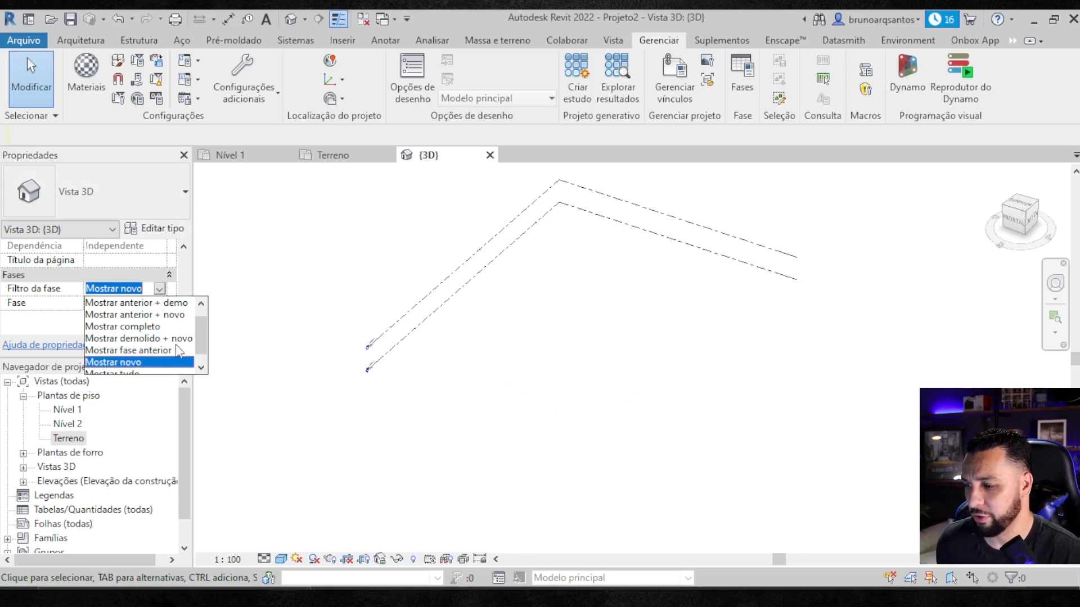
left_click(128, 328)
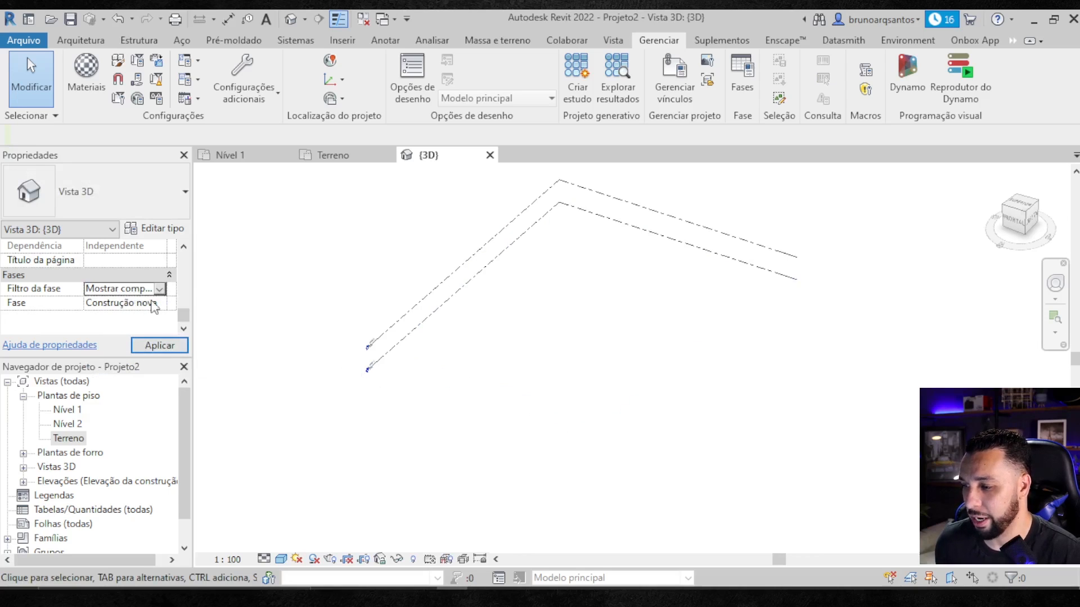
left_click(160, 345)
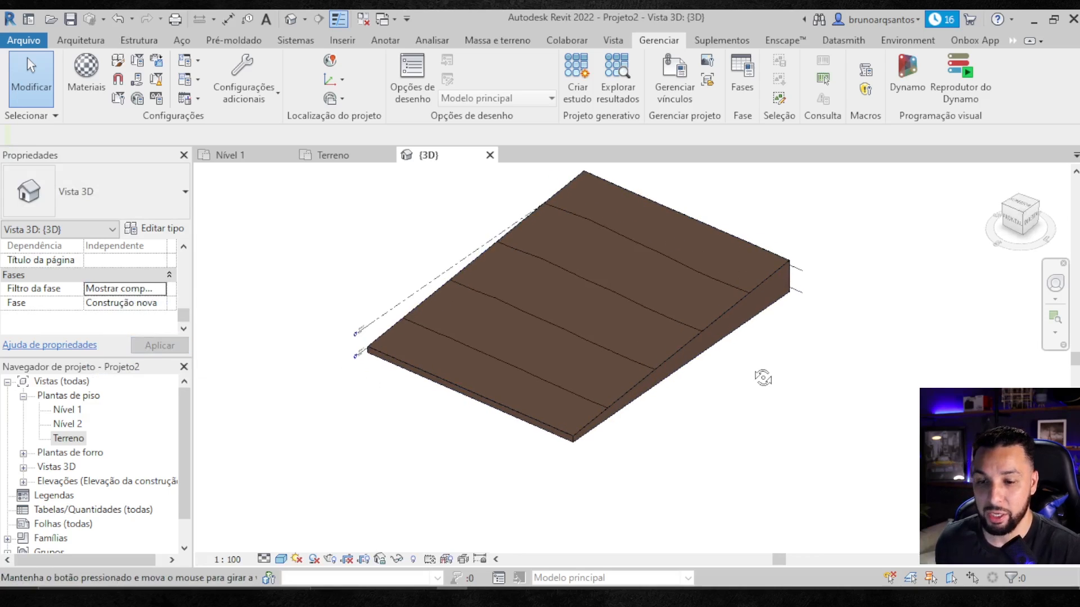
middle_click_drag(797, 382, 702, 393, "shift")
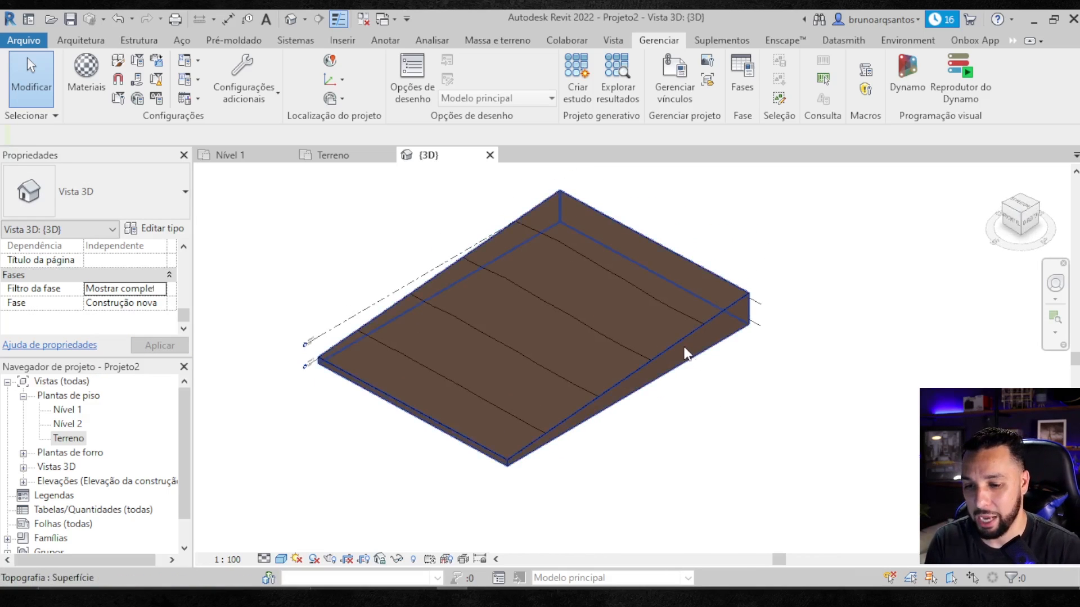
- Create a graded region from the existing topographic surface as an exact copy with internal and perimeter points, and finish the surface edit
left_click(490, 41)
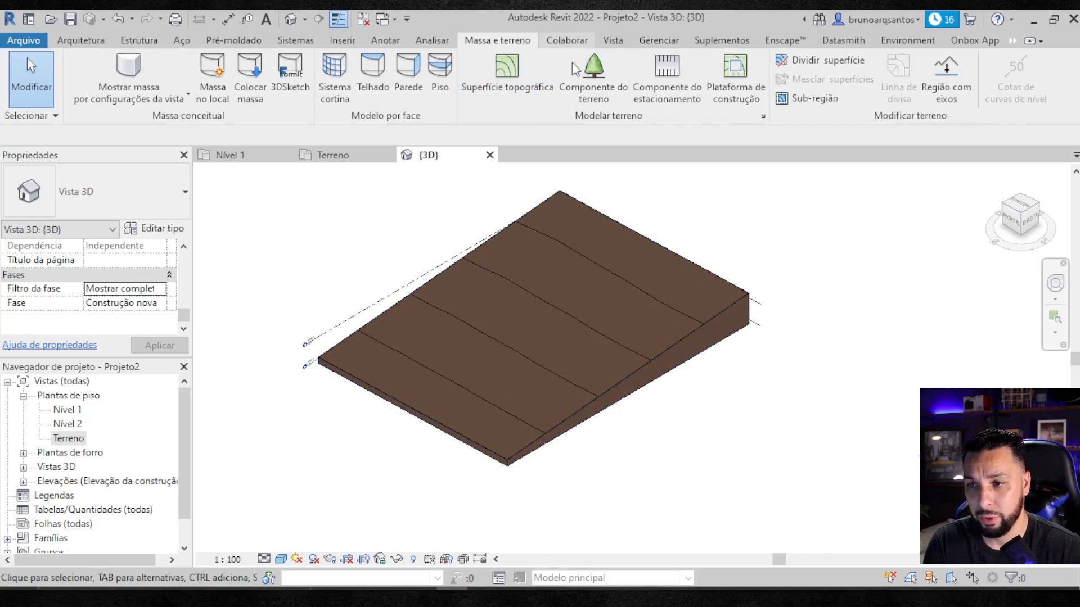
middle_click_drag(693, 258, 677, 275)
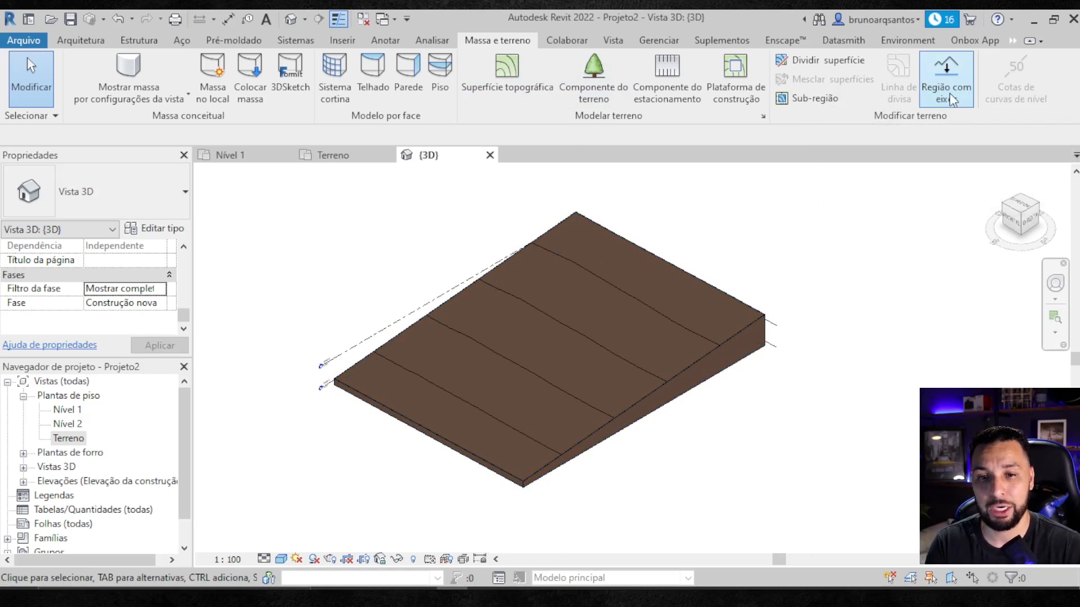
left_click(960, 79)
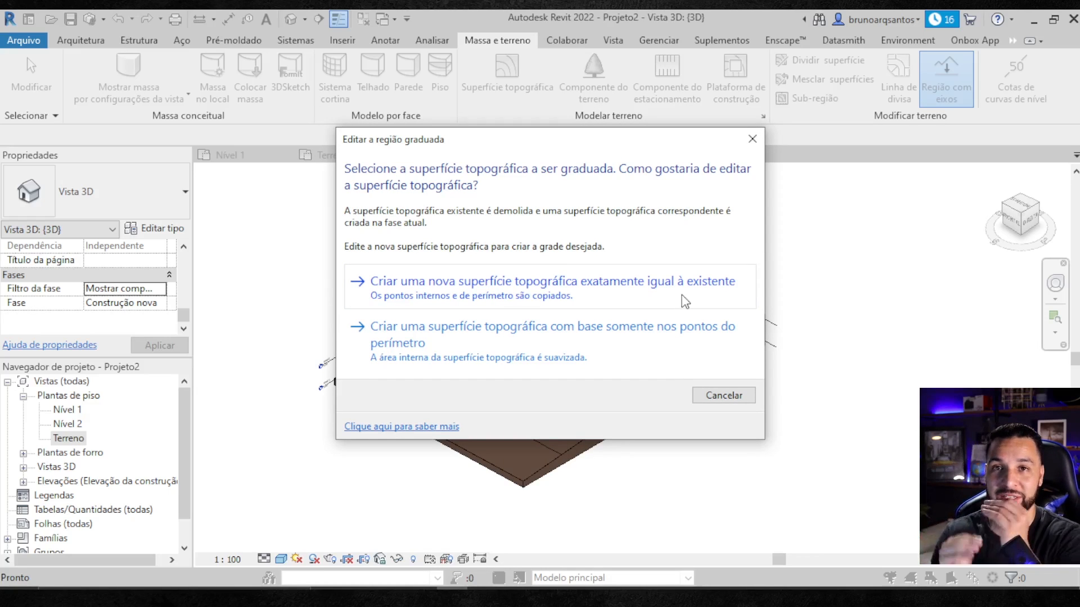
left_click(650, 289)
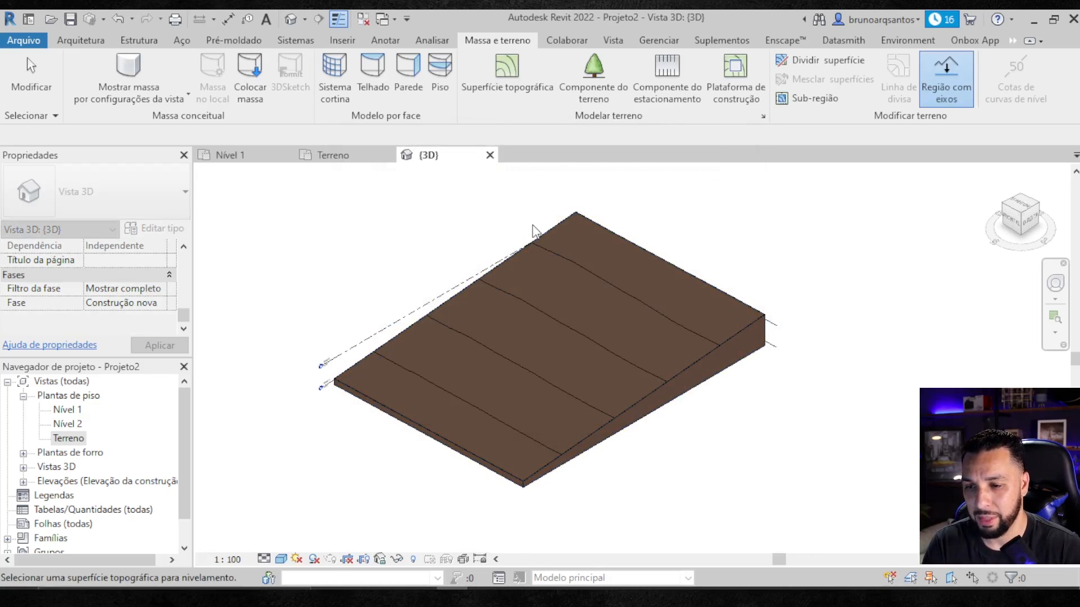
left_click(572, 215)
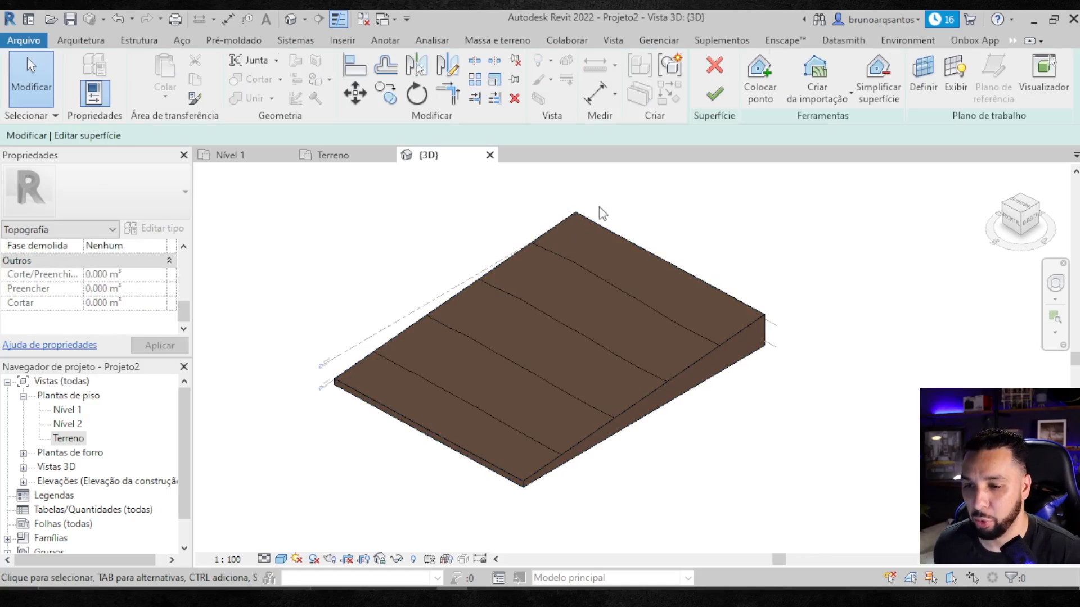
middle_click_drag(658, 313, 716, 354, "shift")
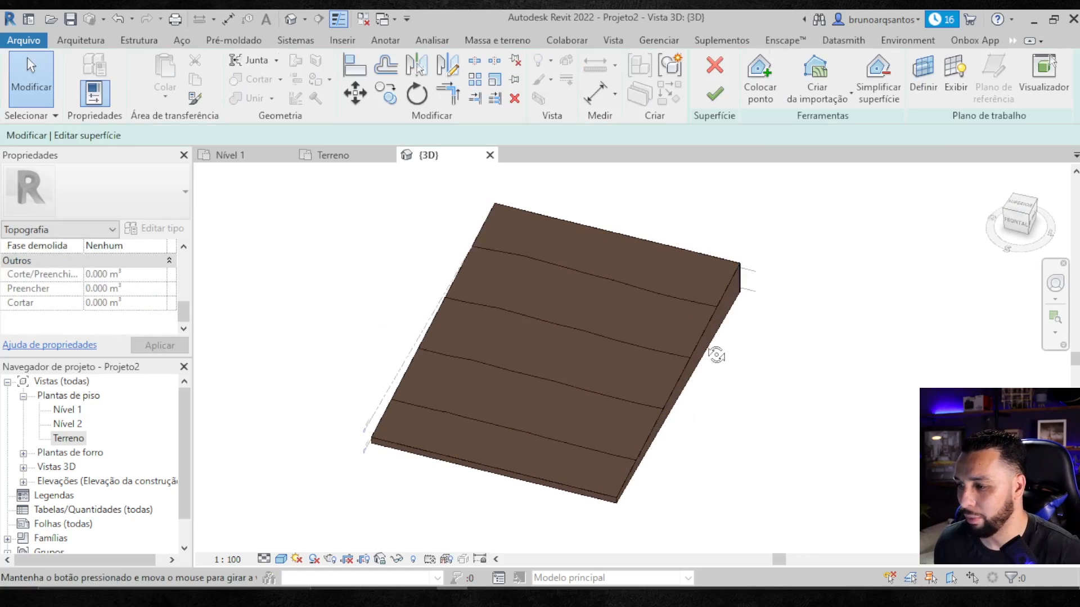
left_click(715, 96)
- Check the created and demolished phases of the graded topographic surface in its properties
left_click(666, 252)
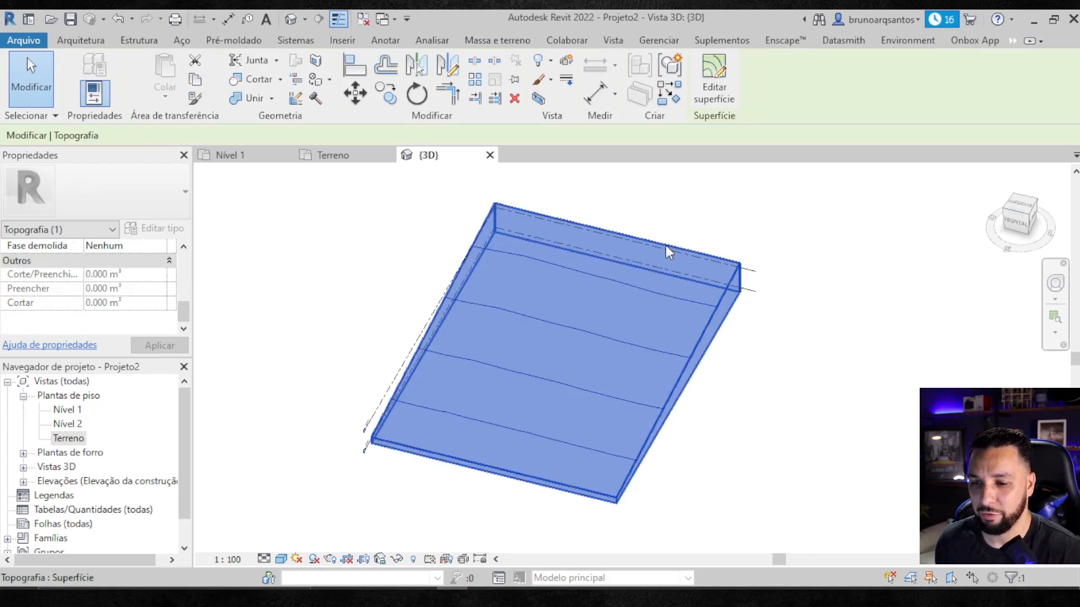
scroll(167, 261, "up", 3)
scroll(158, 286, "down", 3)
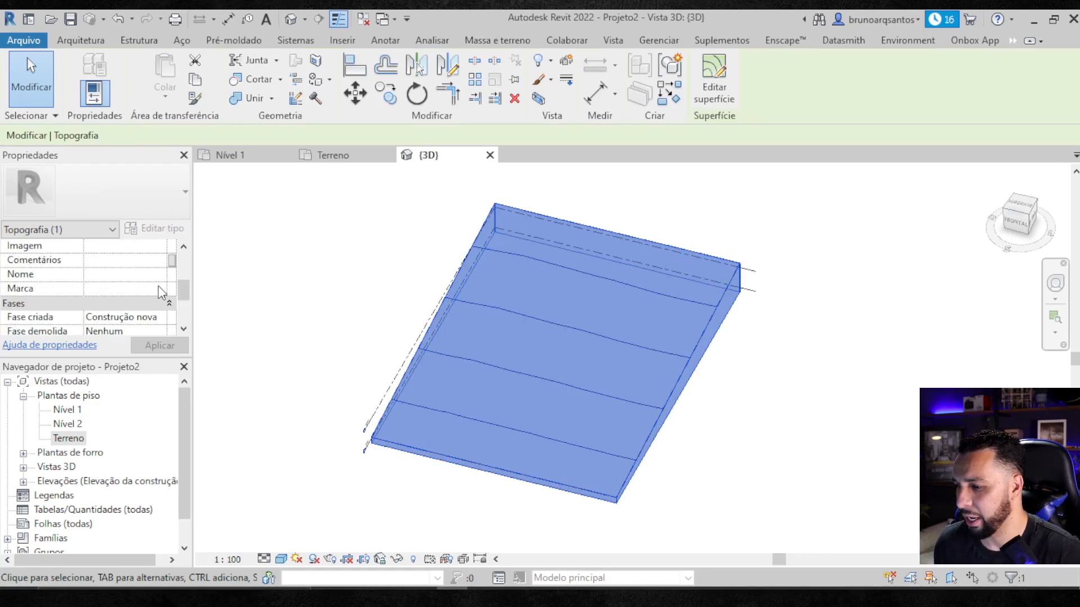
left_click(315, 244)
- Switch the 3D view's phase filter back to Mostrar novo and inspect the new terrain from several angles
left_click_drag(184, 286, 185, 309)
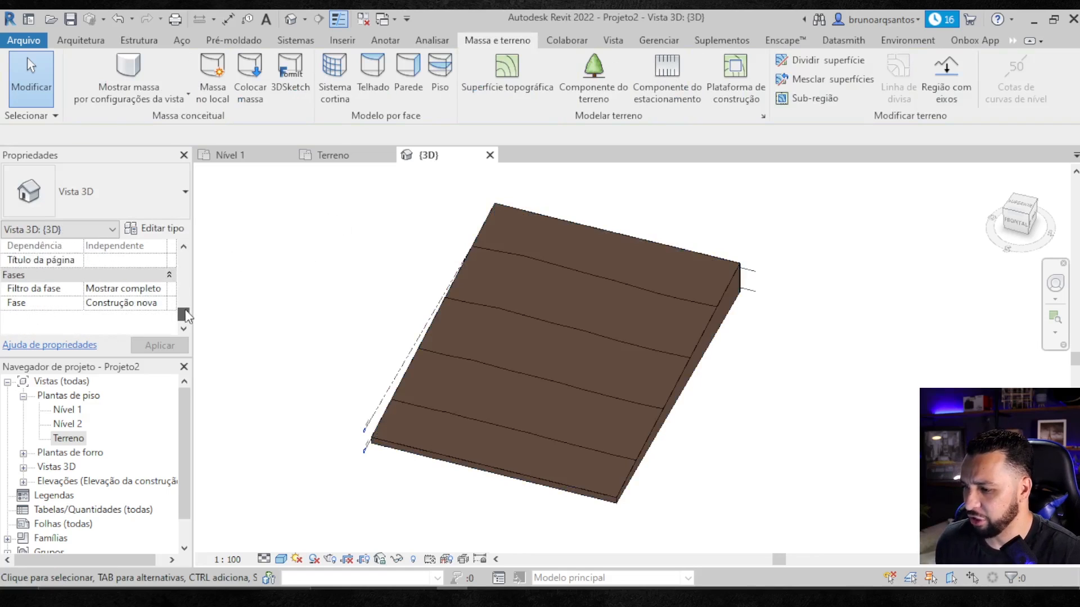
left_click(164, 289)
scroll(206, 336, "down", 2)
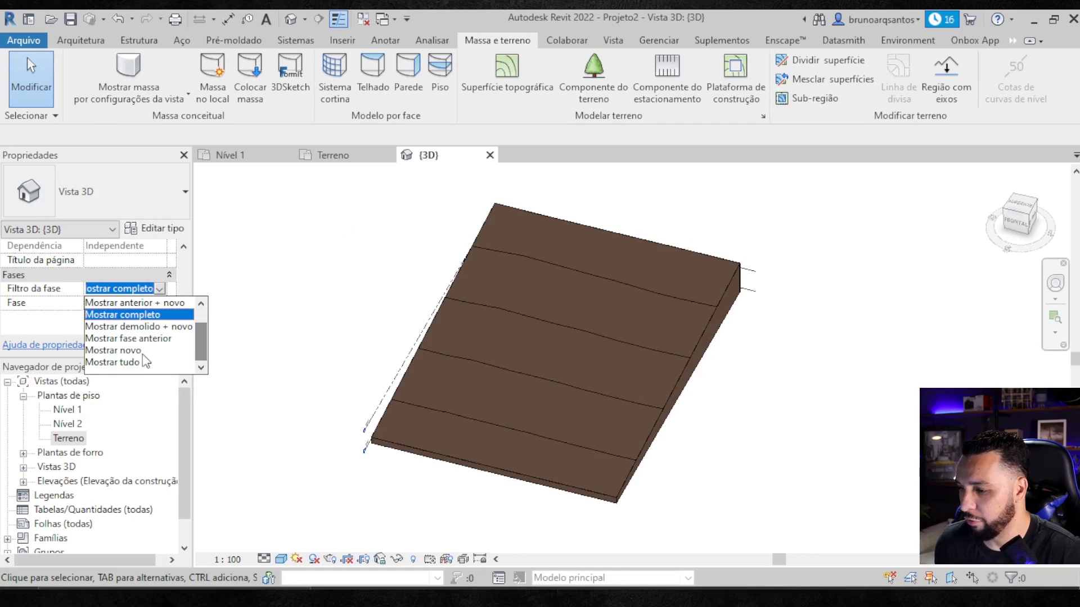
left_click(113, 350)
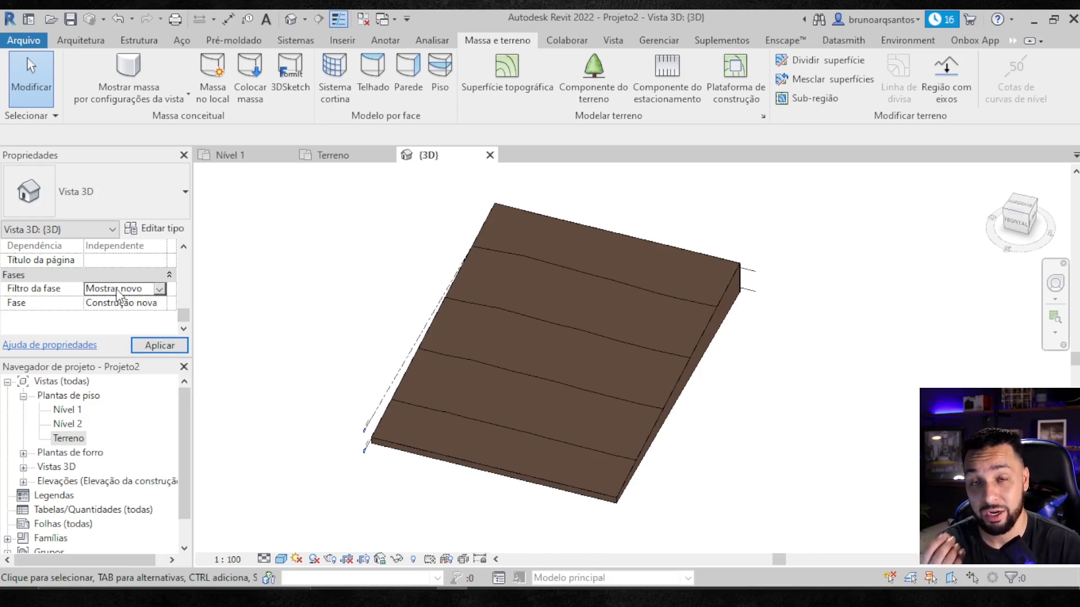
left_click(134, 345)
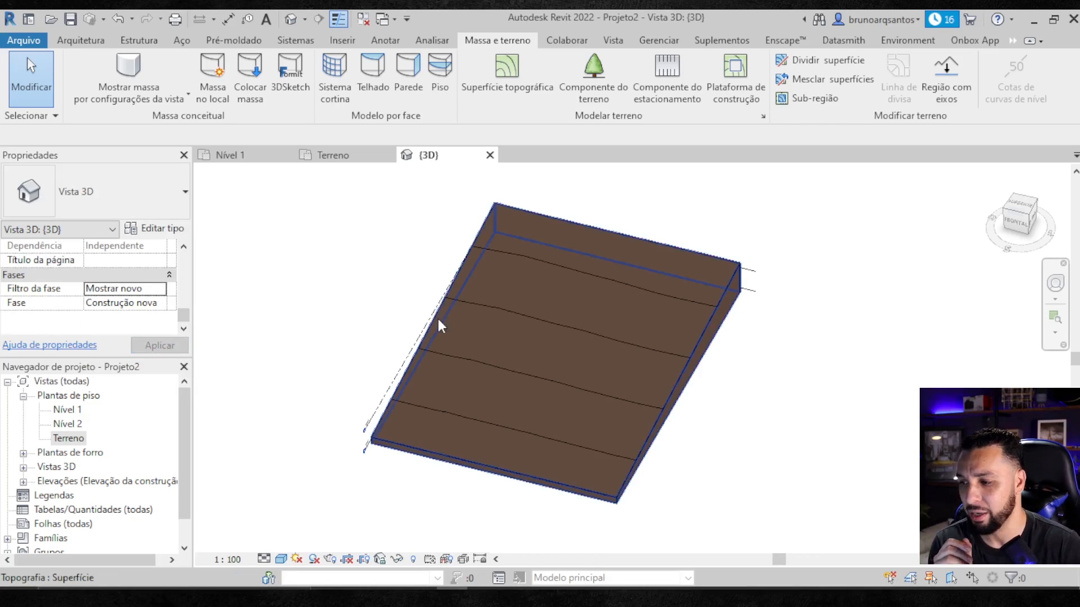
scroll(617, 250, "down", 1)
middle_click_drag(718, 323, 574, 309, "shift")
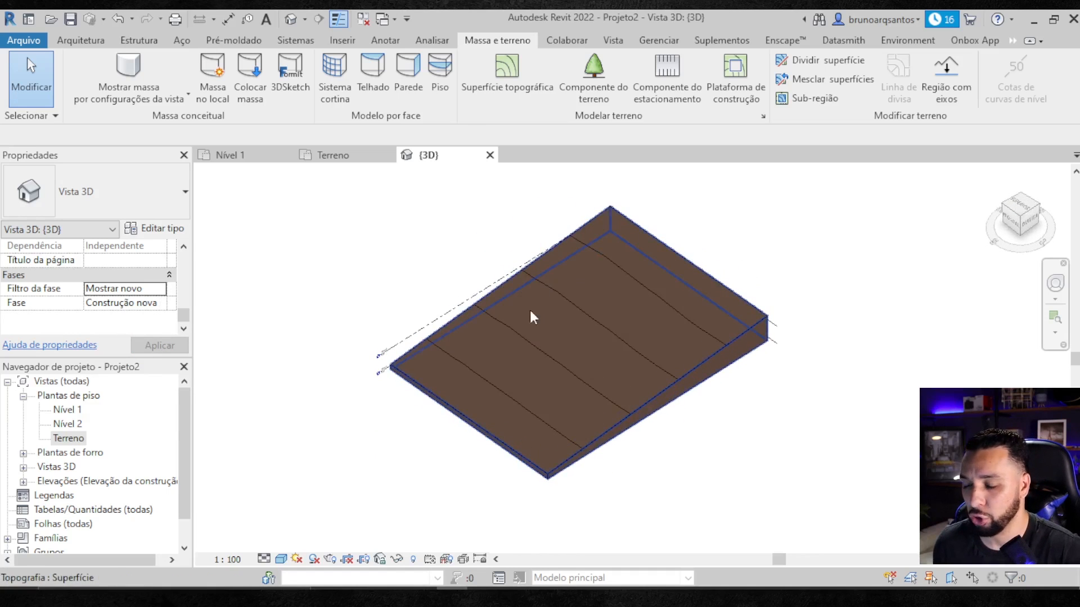
left_click(608, 251)
left_click(433, 215)
middle_click_drag(433, 216, 459, 230, "shift")
middle_click_drag(489, 269, 646, 229, "shift")
- Start a new quantity schedule (Tabela/Quantidades) named "Tabela de corte e aterro"
left_click(623, 45)
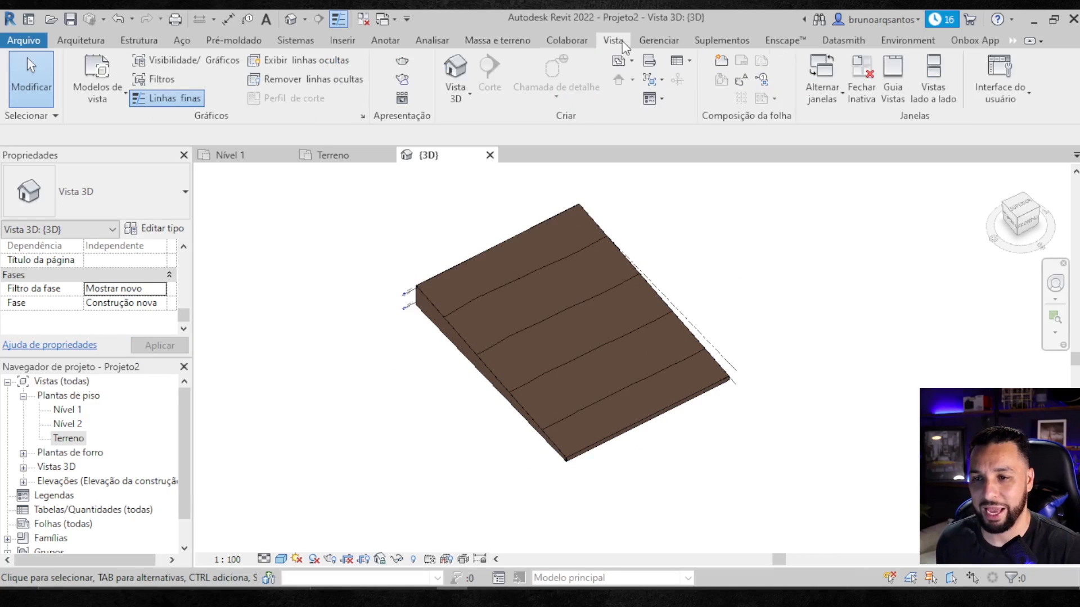
left_click(691, 61)
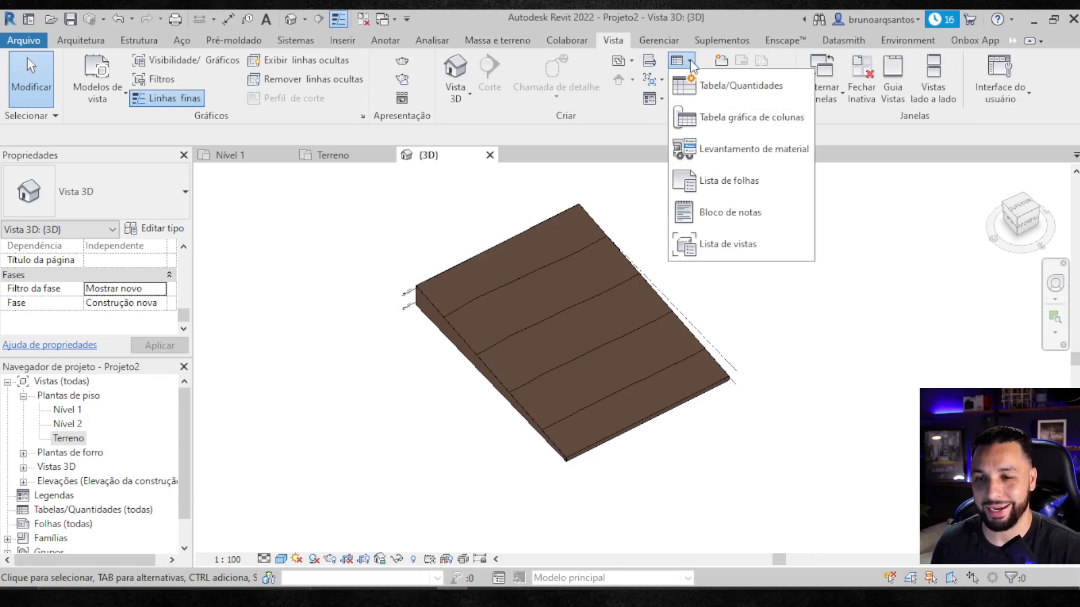
left_click(731, 86)
left_click_drag(538, 249, 539, 247)
left_click_drag(653, 229, 513, 212)
type("Tabela de corte e aterro")
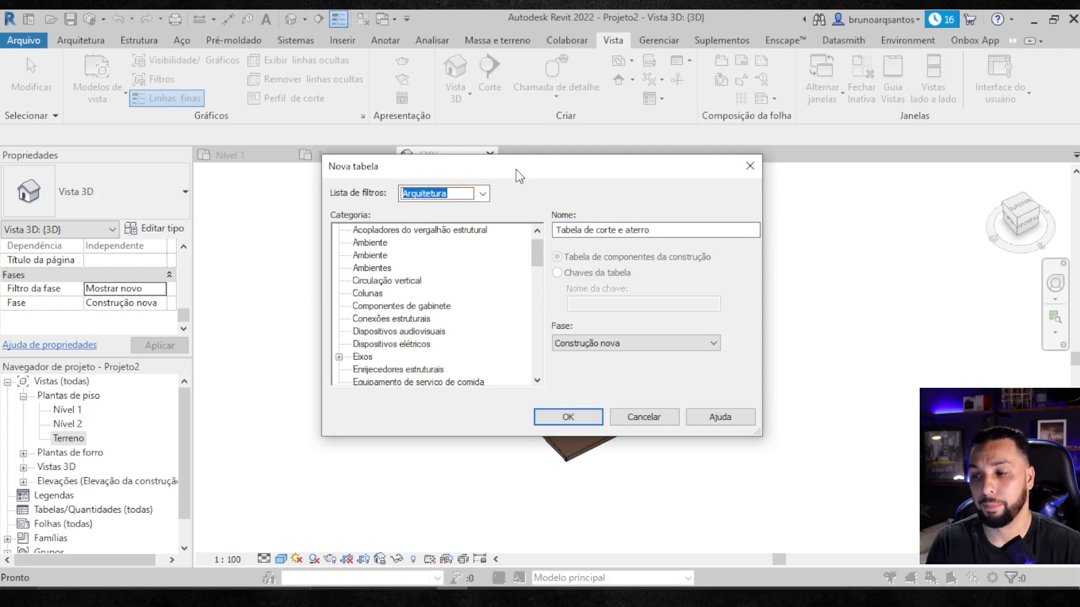
left_click_drag(515, 170, 516, 177)
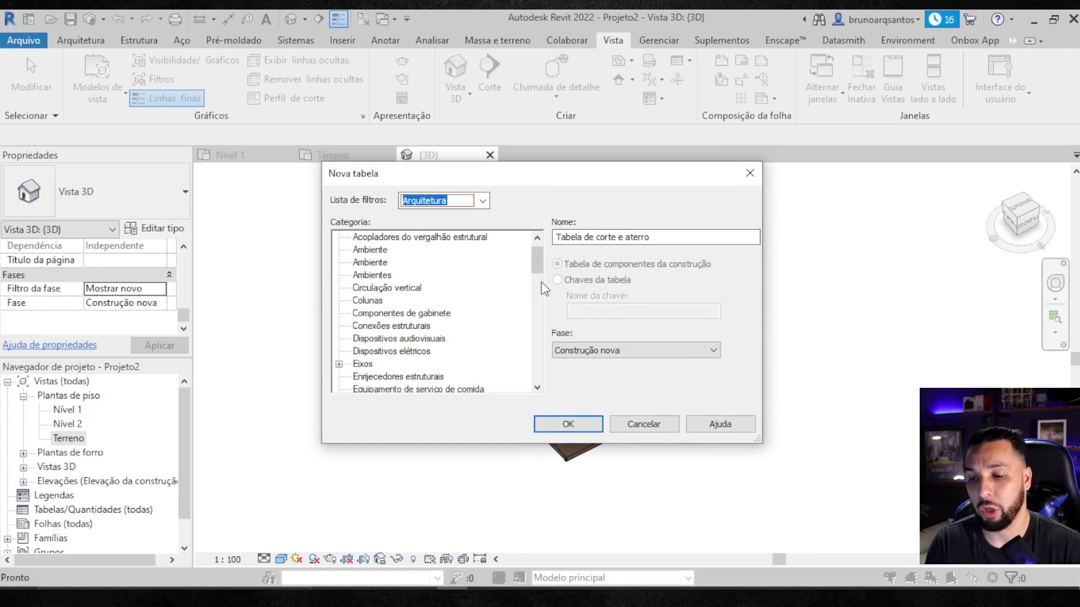
- Base the schedule on the Topografia category with the phase Construção nova, and confirm its creation
left_click_drag(538, 258, 539, 366)
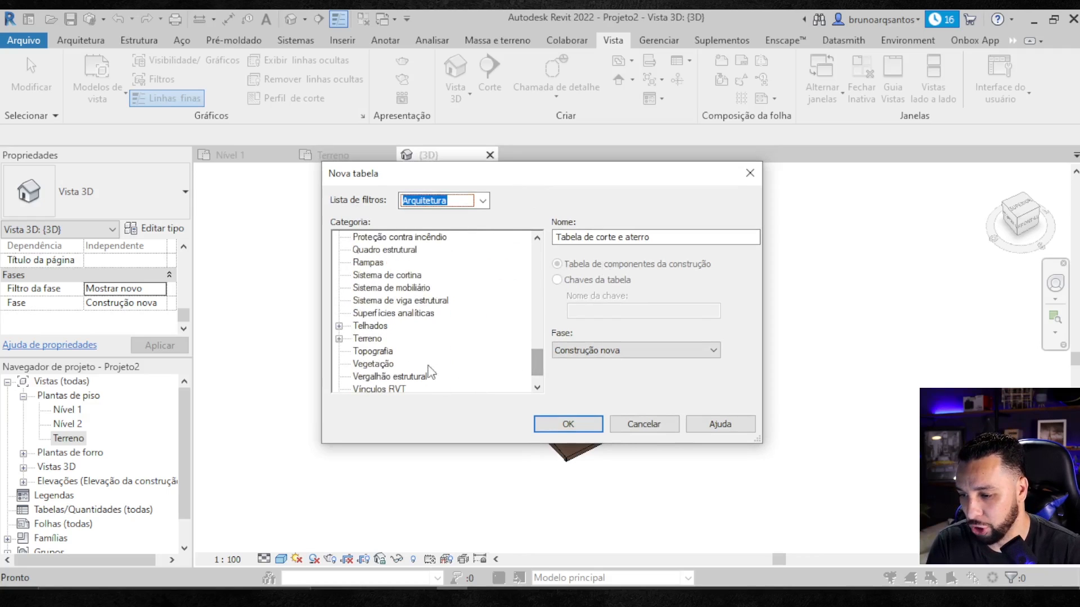
left_click(373, 351)
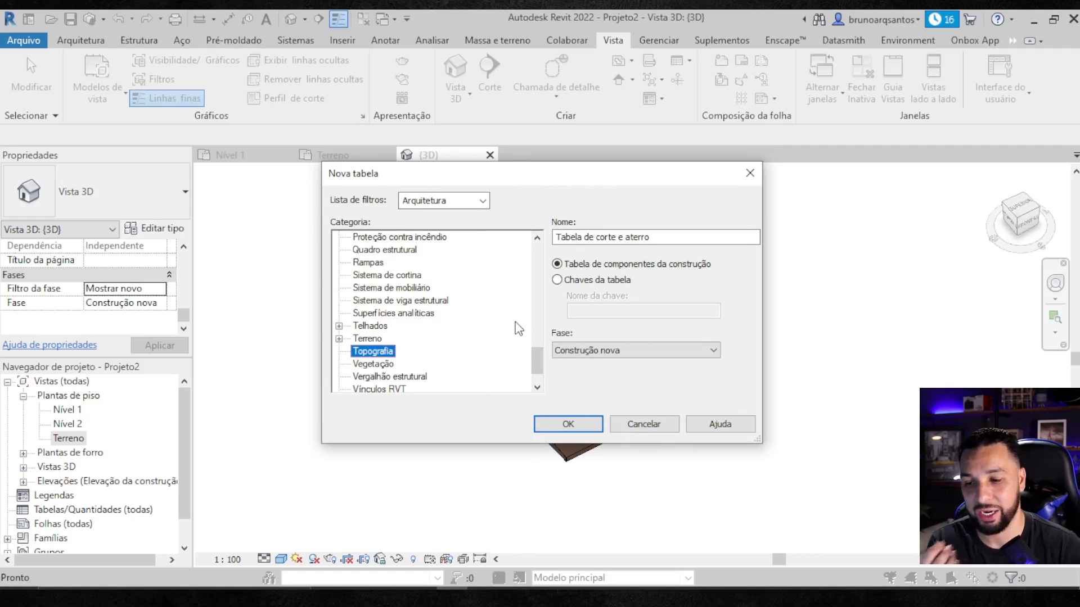
left_click(615, 360)
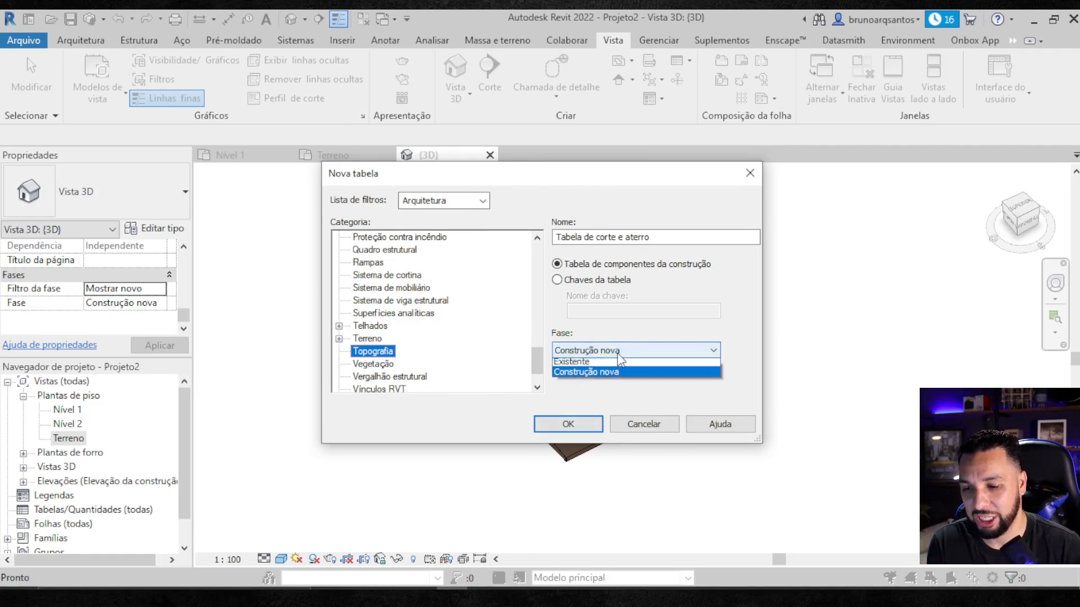
left_click(638, 352)
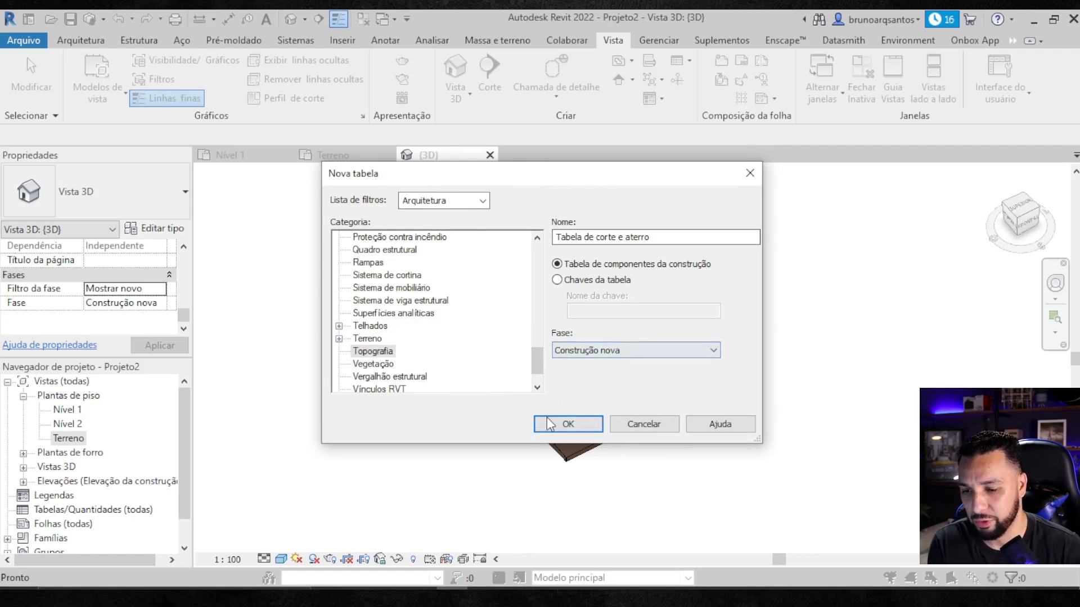
left_click(568, 424)
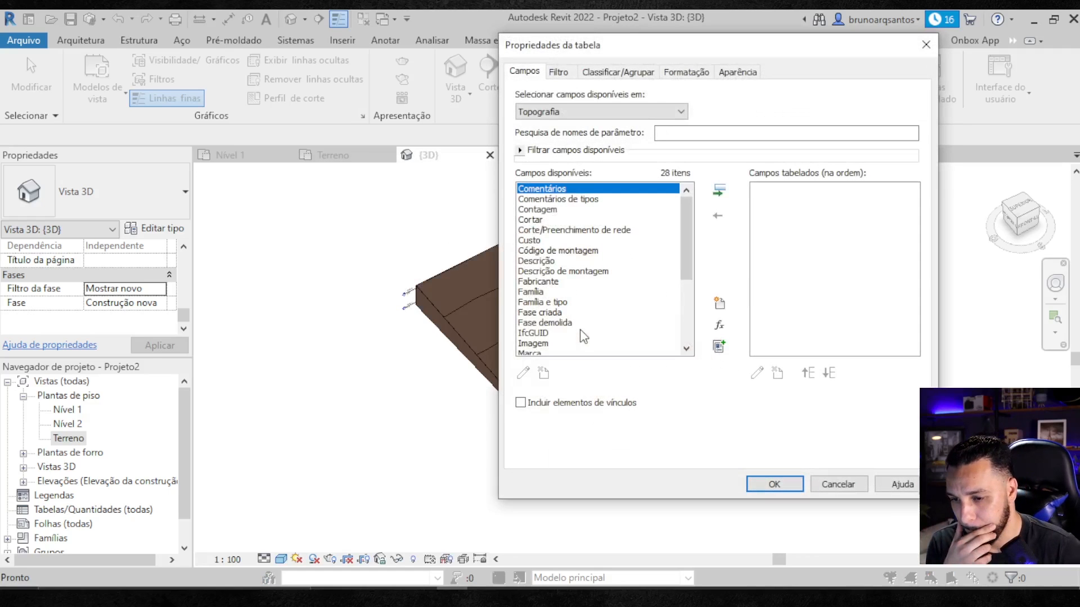
- Add the fields Cortar, Preencher and Corte/Preenchimento de rede to the schedule and generate it
left_click_drag(710, 46, 489, 63)
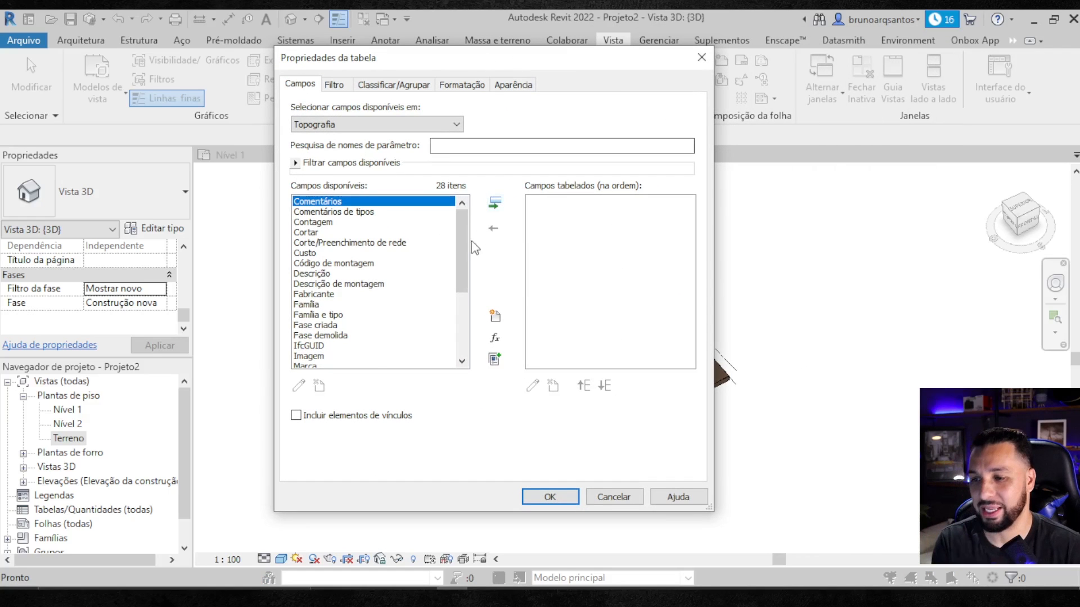
left_click(313, 233)
left_click(494, 203)
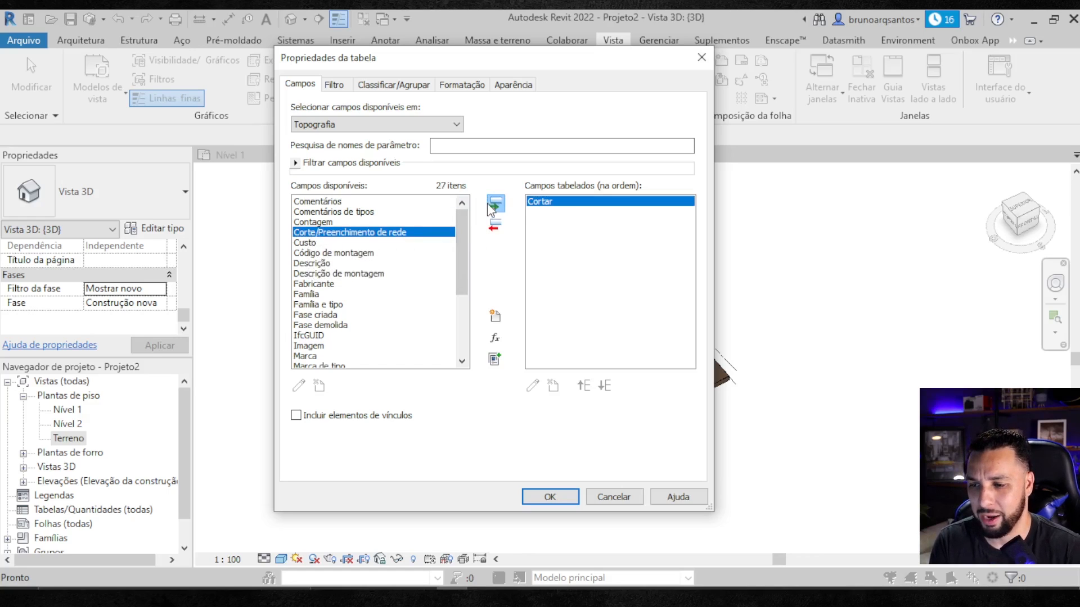
left_click_drag(461, 244, 461, 247)
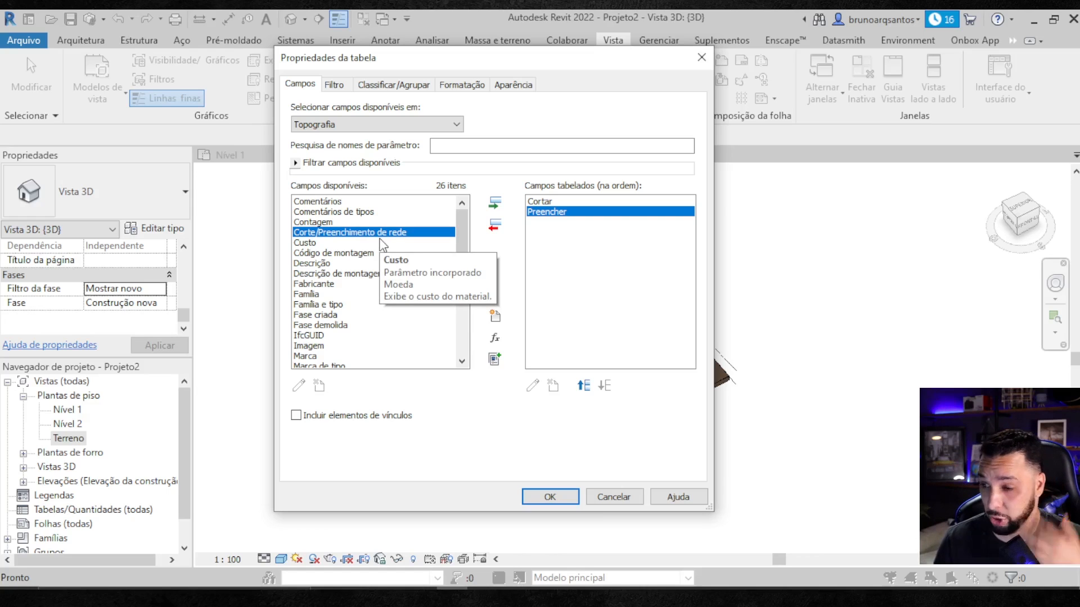
left_click(494, 203)
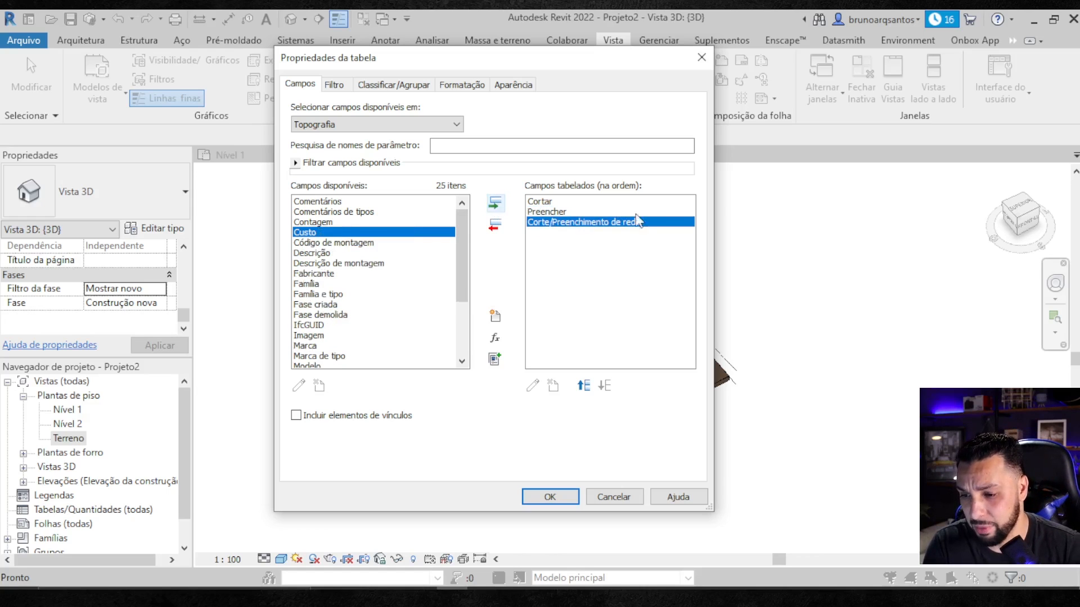
left_click(550, 497)
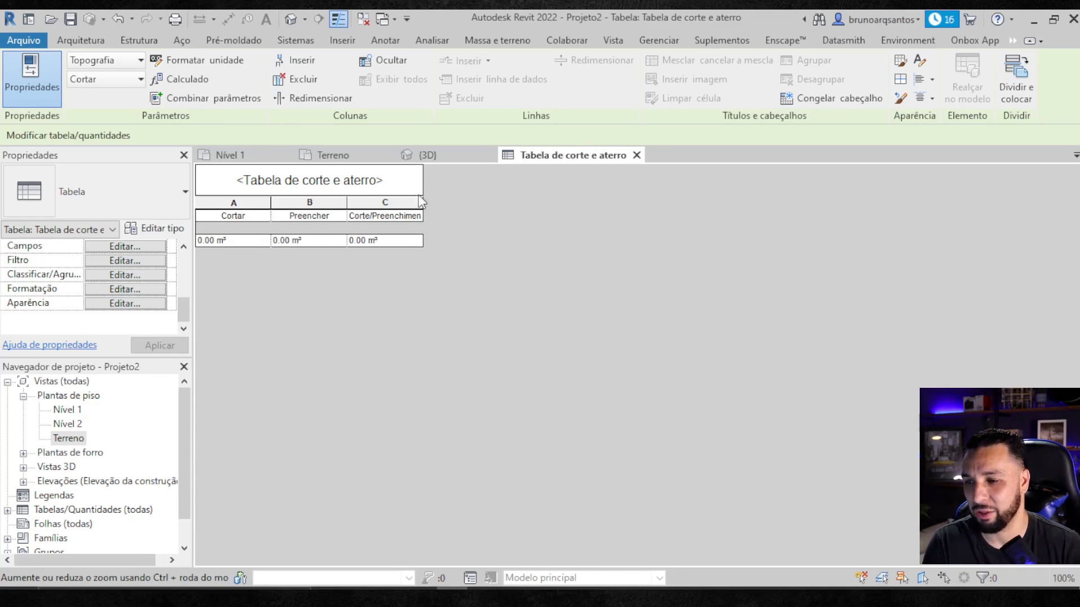
- Create a building pad (Plataforma de construção) on the terrain in the Terreno plan, with a rectangular boundary of about 27 by 39 m
left_click(450, 156)
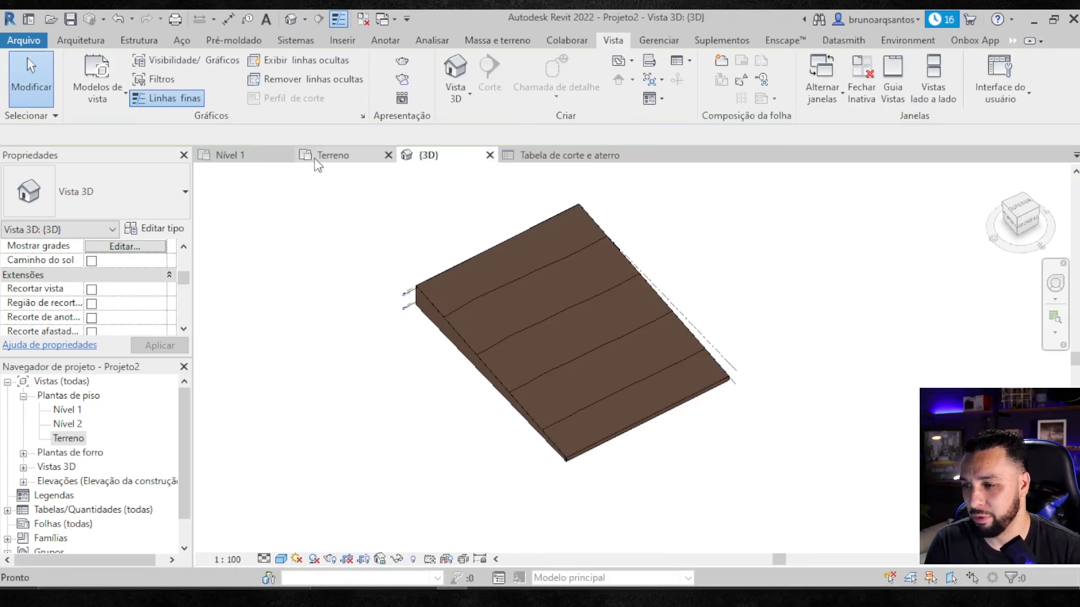
left_click(332, 160)
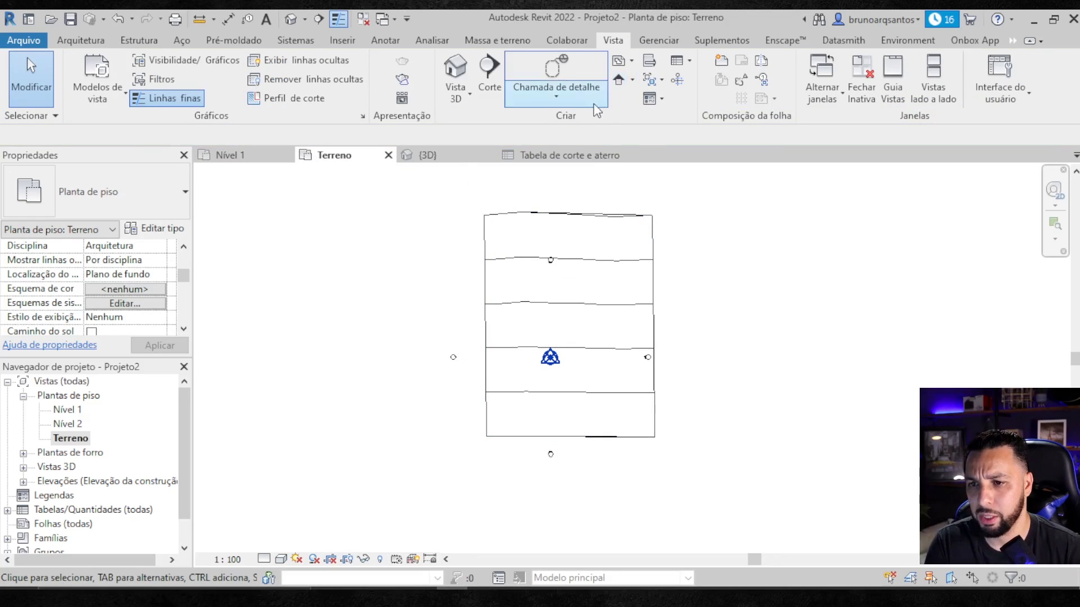
left_click(500, 41)
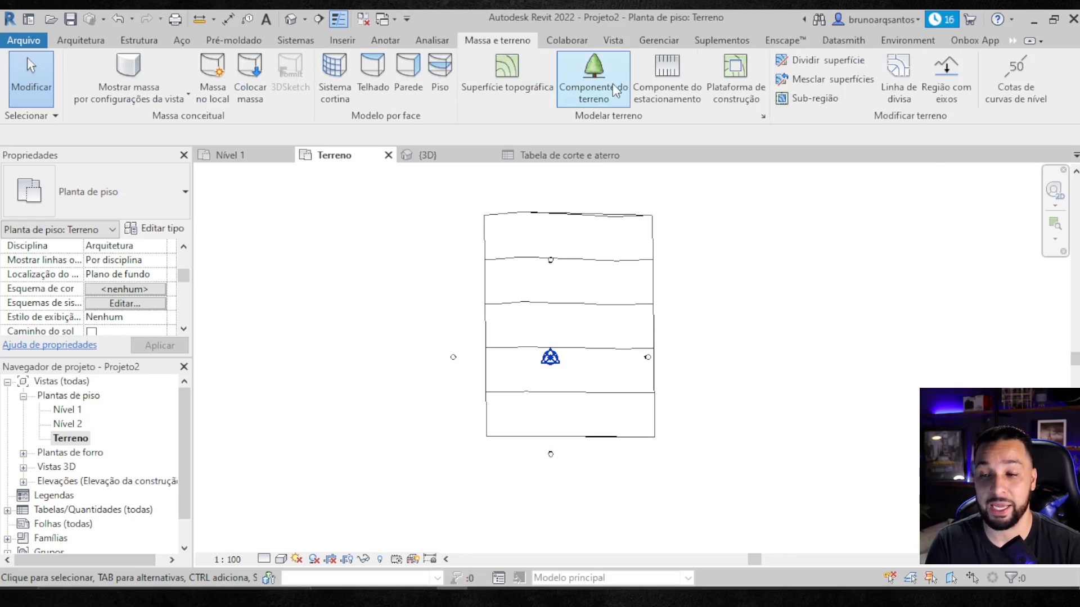
left_click(734, 84)
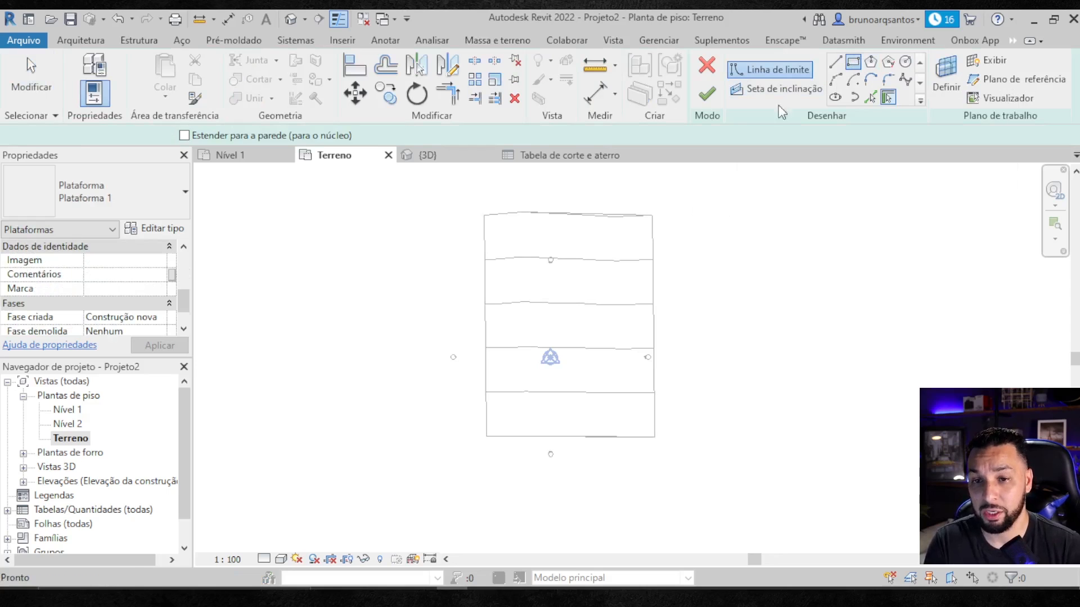
left_click(853, 62)
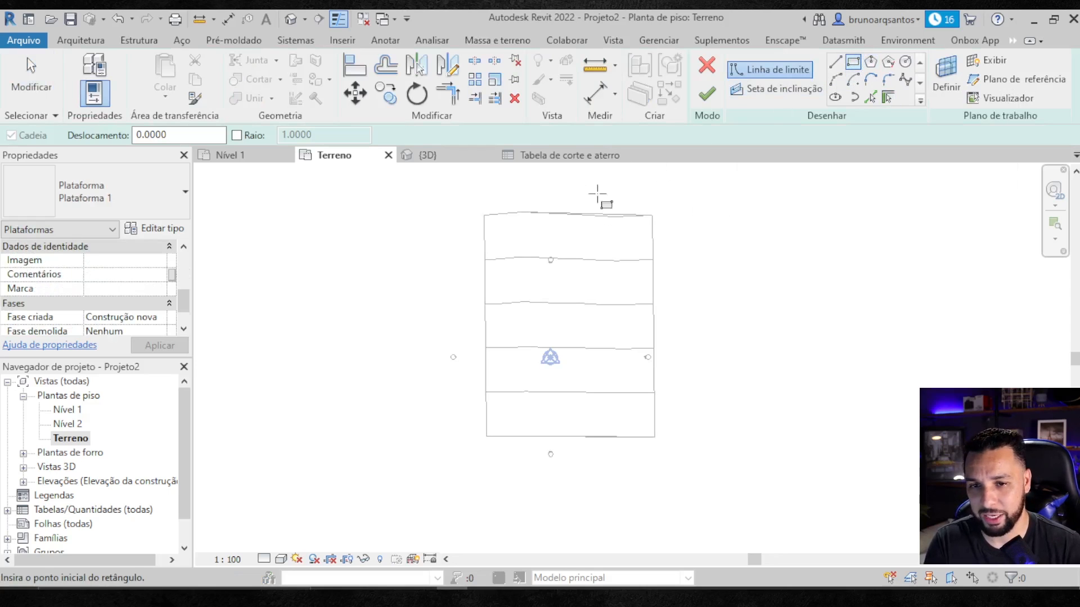
left_click(517, 244)
left_click(621, 393)
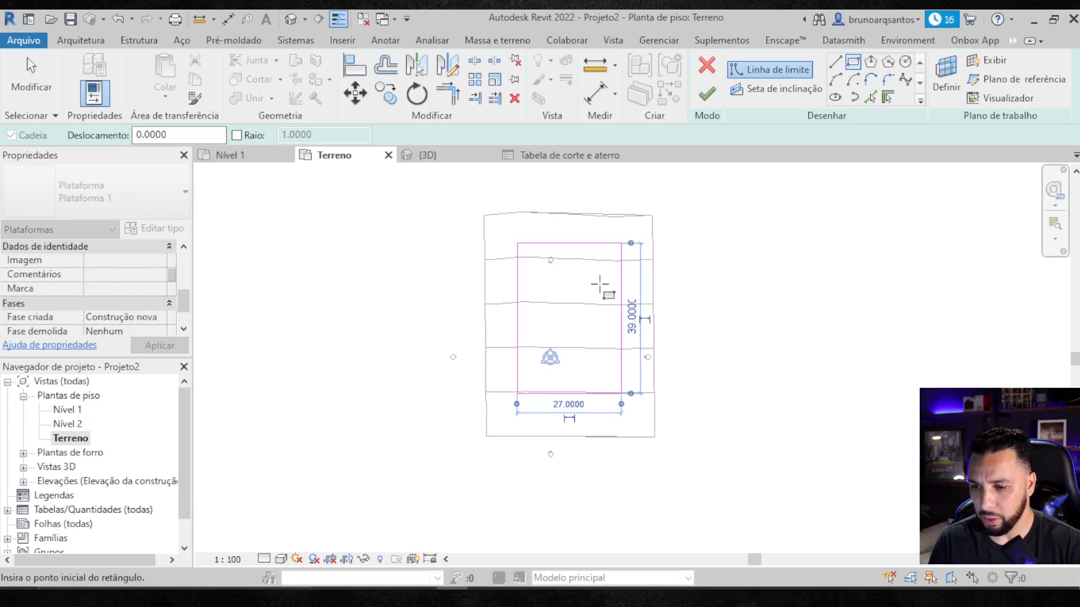
key("Escape")
key("Escape")
scroll(587, 288, "up", 2)
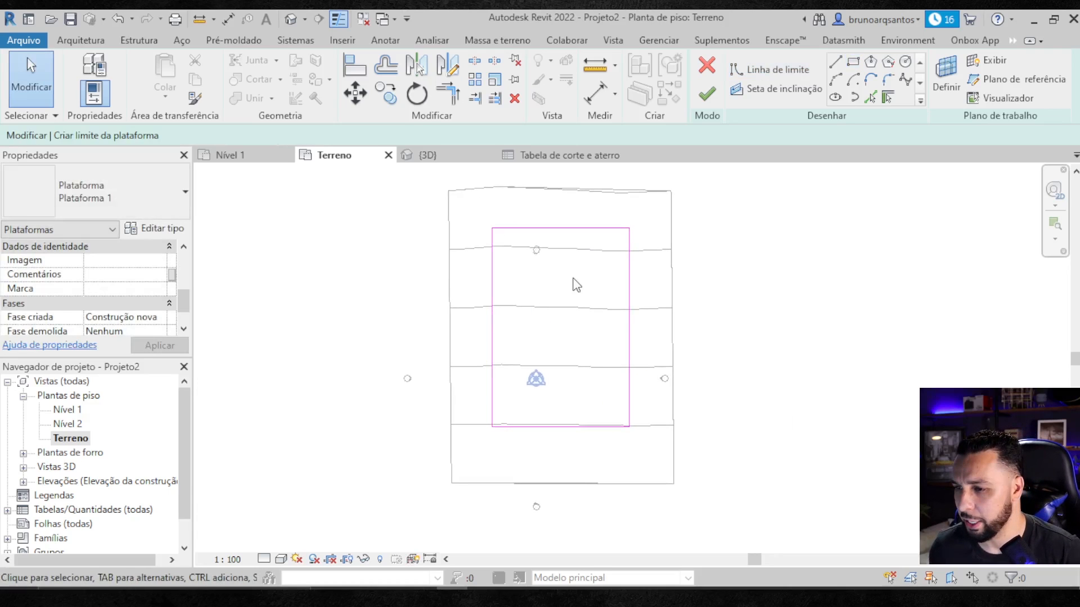
left_click(703, 96)
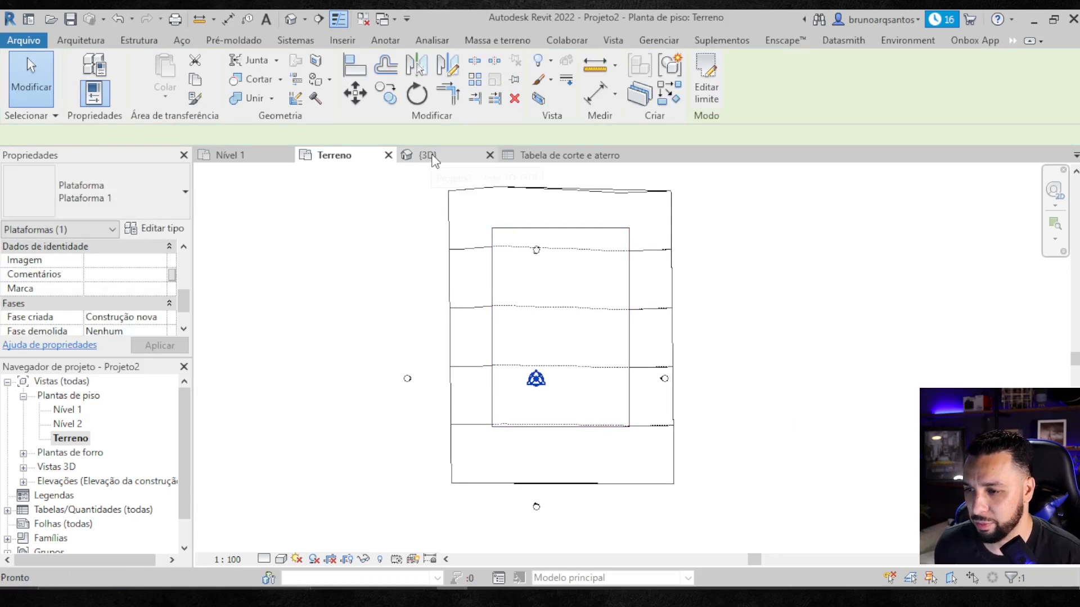
- Inspect the new pad and the surrounding terrain from several angles in the 3D view
left_click(432, 161)
scroll(498, 396, "up", 1)
left_click(743, 280)
middle_click_drag(565, 441, 790, 366, "shift")
left_click(635, 278)
key("Escape")
middle_click_drag(726, 345, 658, 306, "shift")
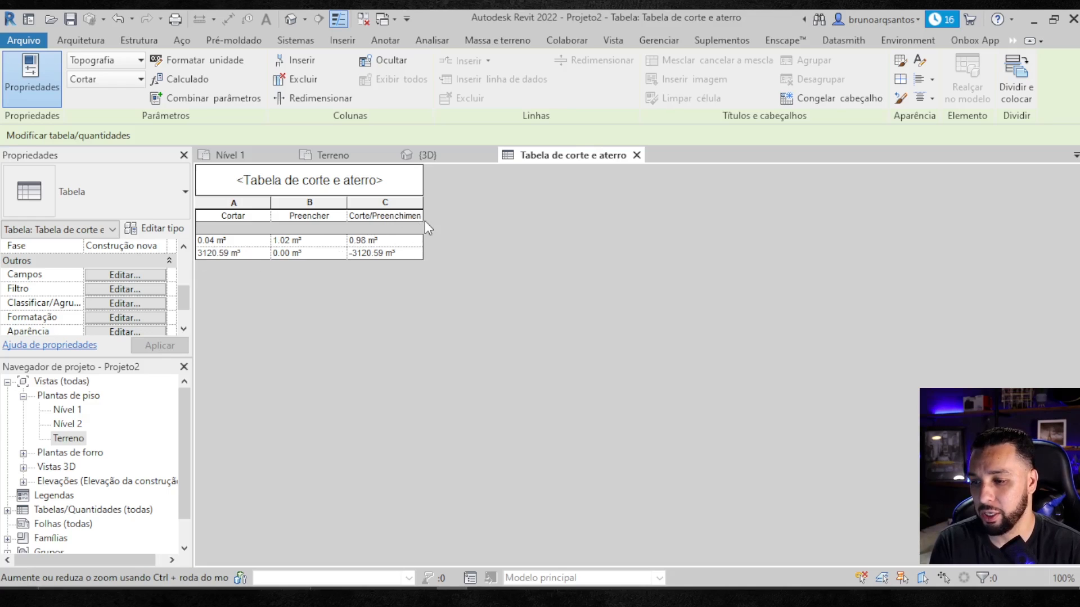
- Widen the Corte/Preenchimento de rede column so its full heading fits, and compare the schedule with the pad in the 3D view
left_click_drag(422, 208, 523, 207)
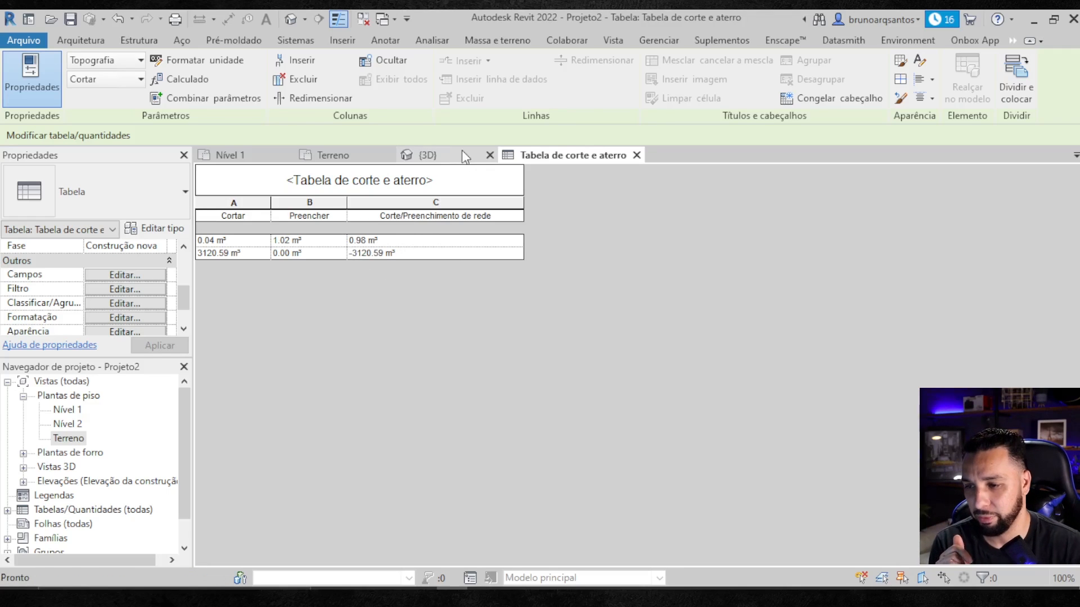
left_click(427, 155)
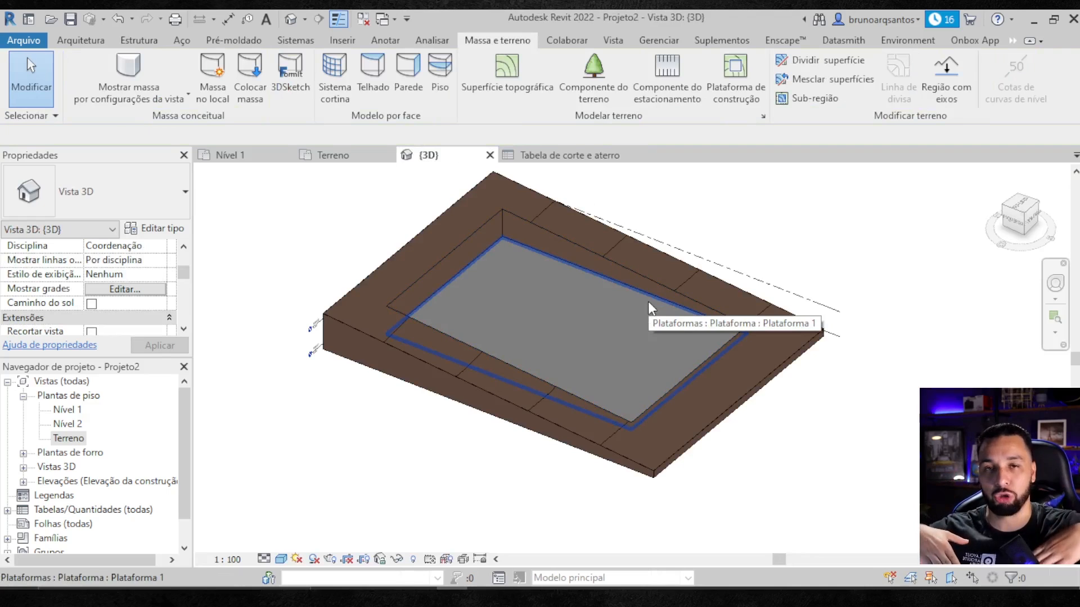
left_click(565, 160)
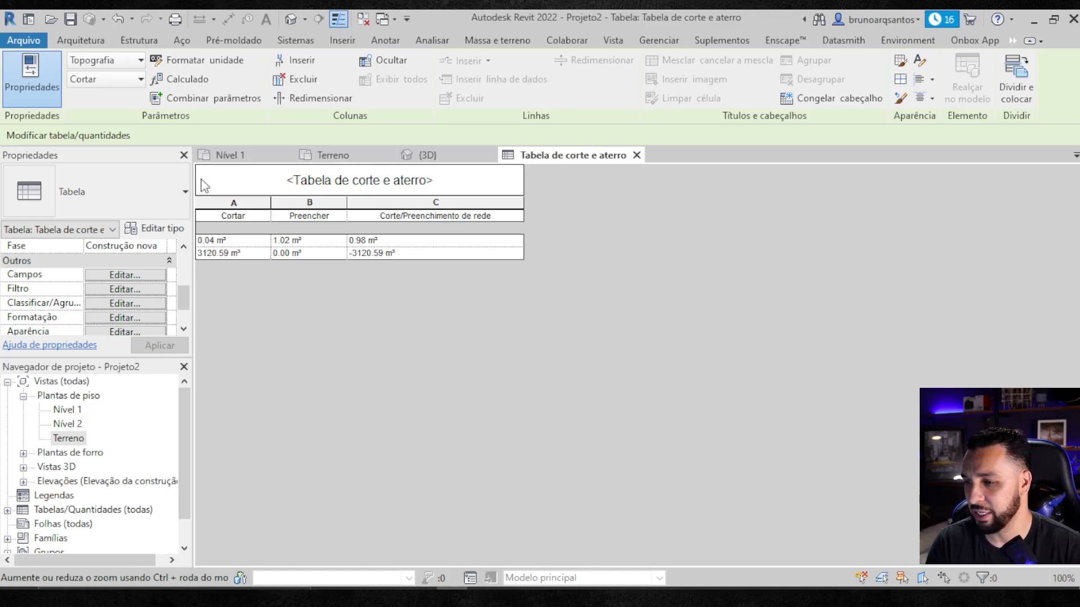
- Enable the schedule's grand total with Título, contagem e totais and turn off Itemizar cada instância
left_click(131, 276)
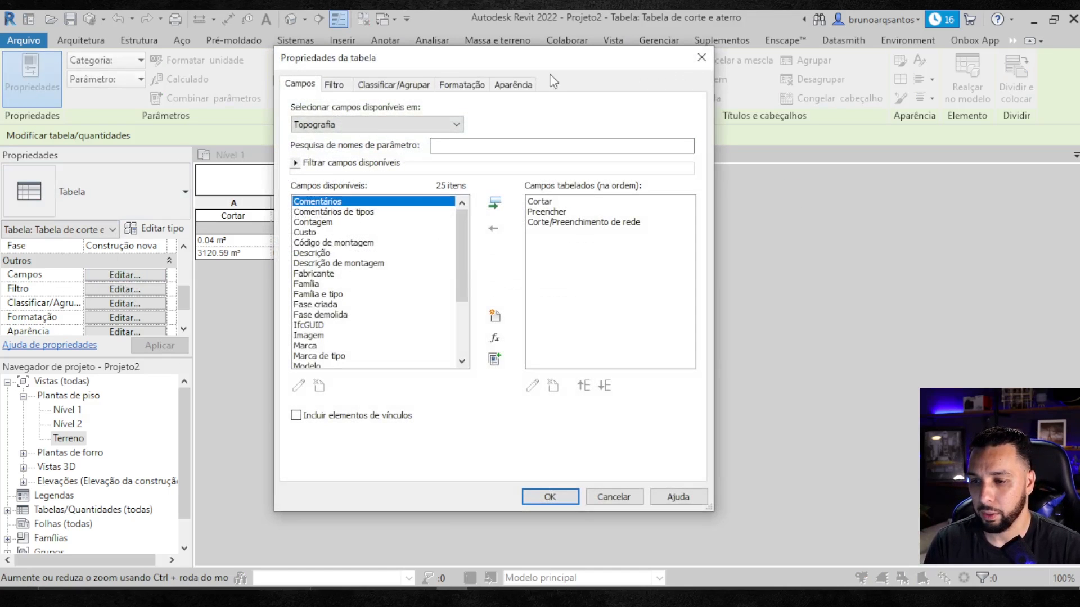
left_click_drag(552, 79, 611, 85)
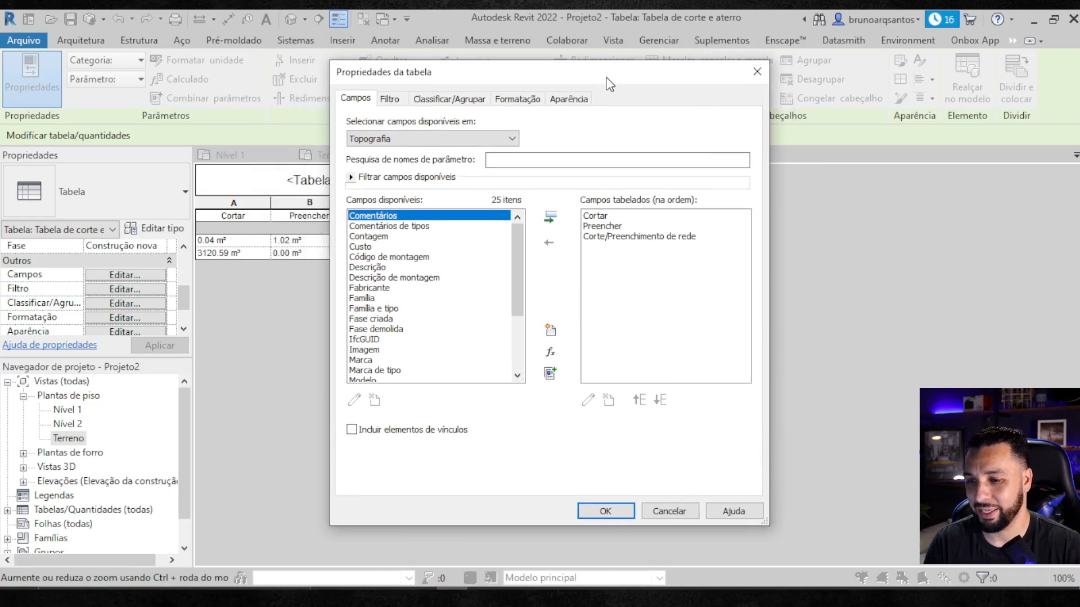
left_click(467, 101)
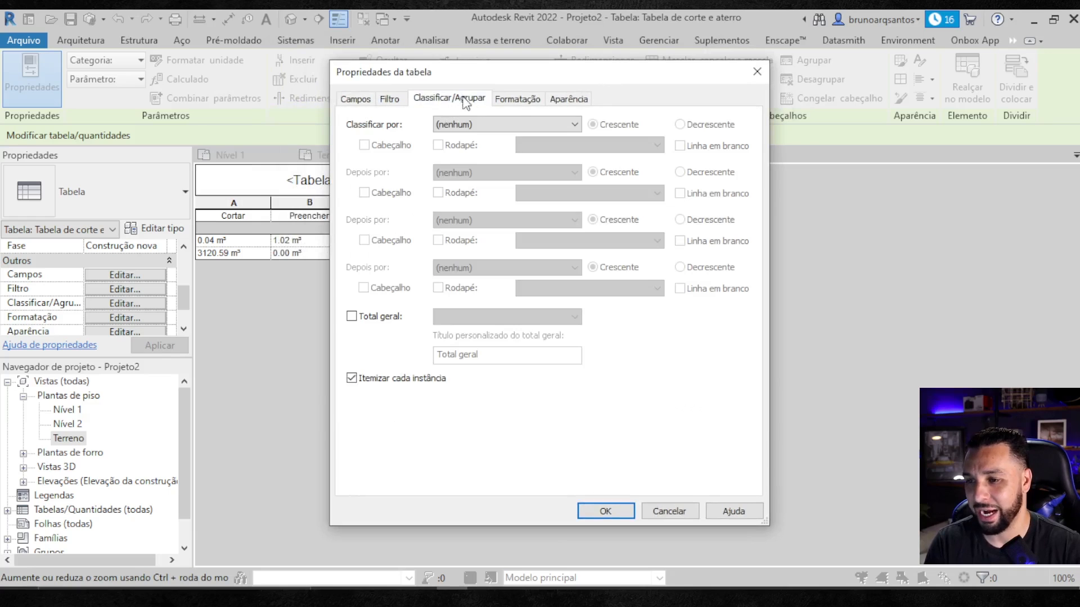
left_click(352, 316)
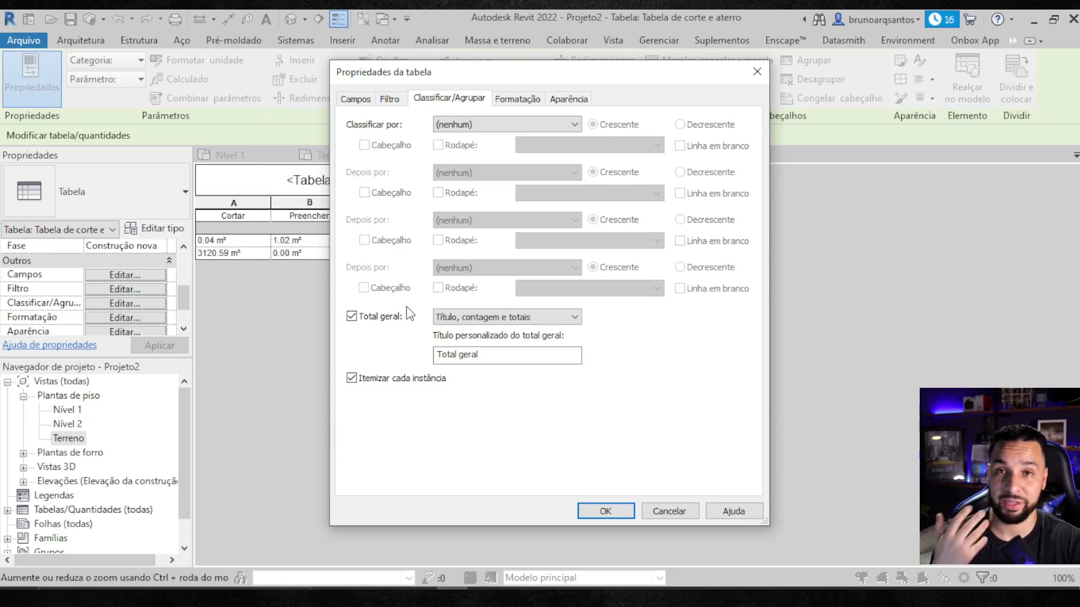
left_click(352, 378)
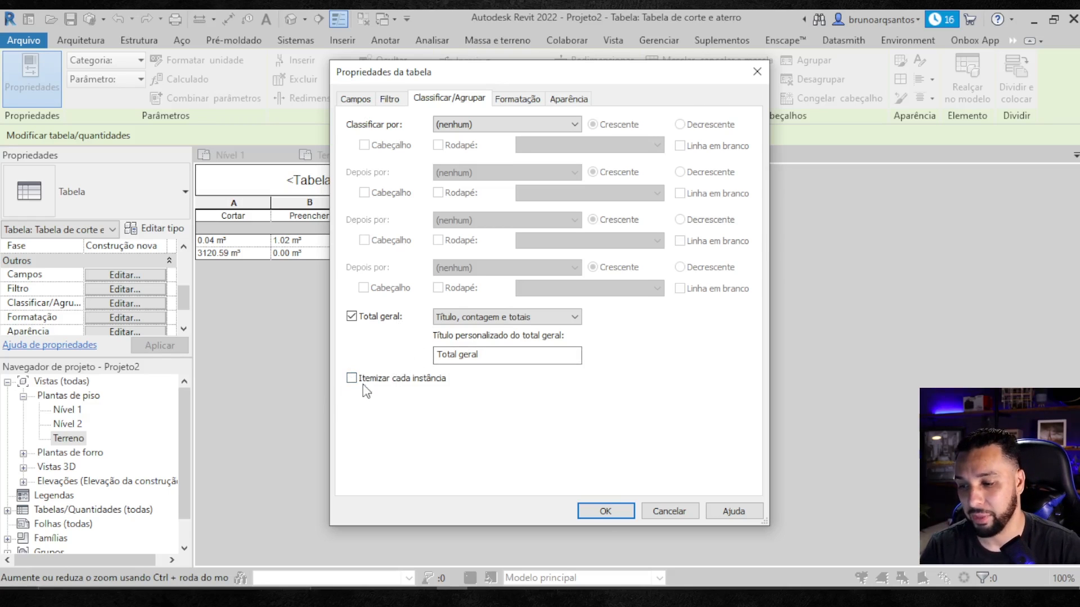
left_click(605, 511)
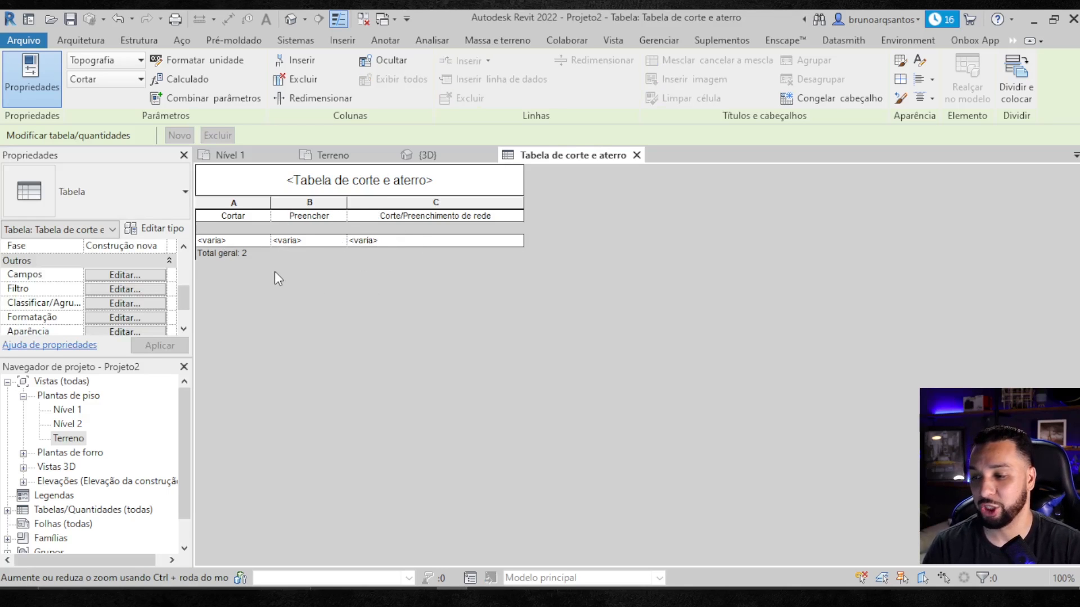
- Set the fields Cortar, Preencher and Corte/Preenchimento de rede to Calcular os totais in the schedule's formatting
left_click(123, 276)
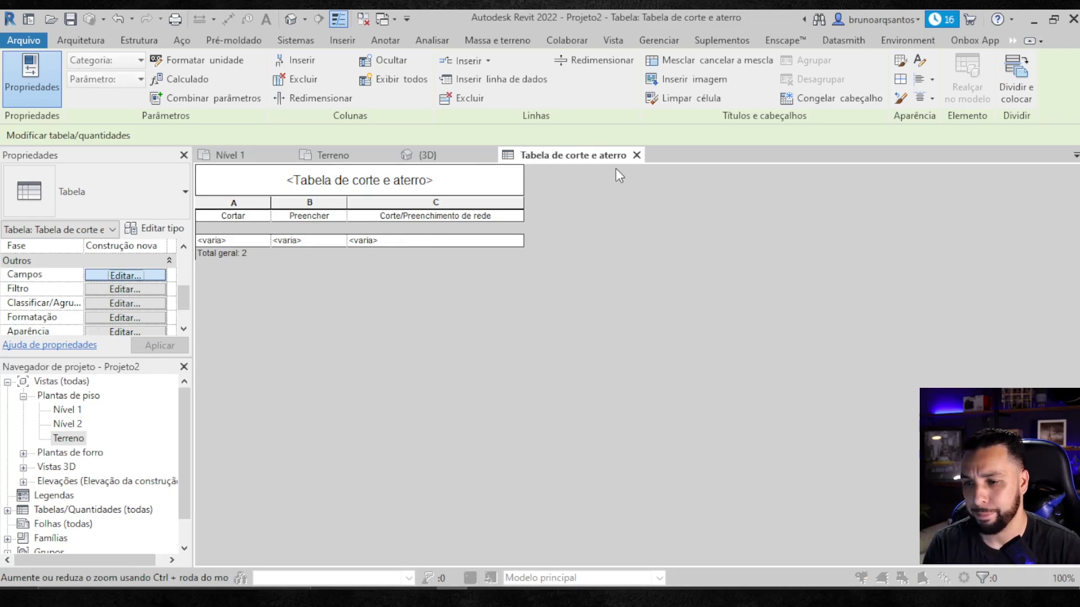
left_click(518, 99)
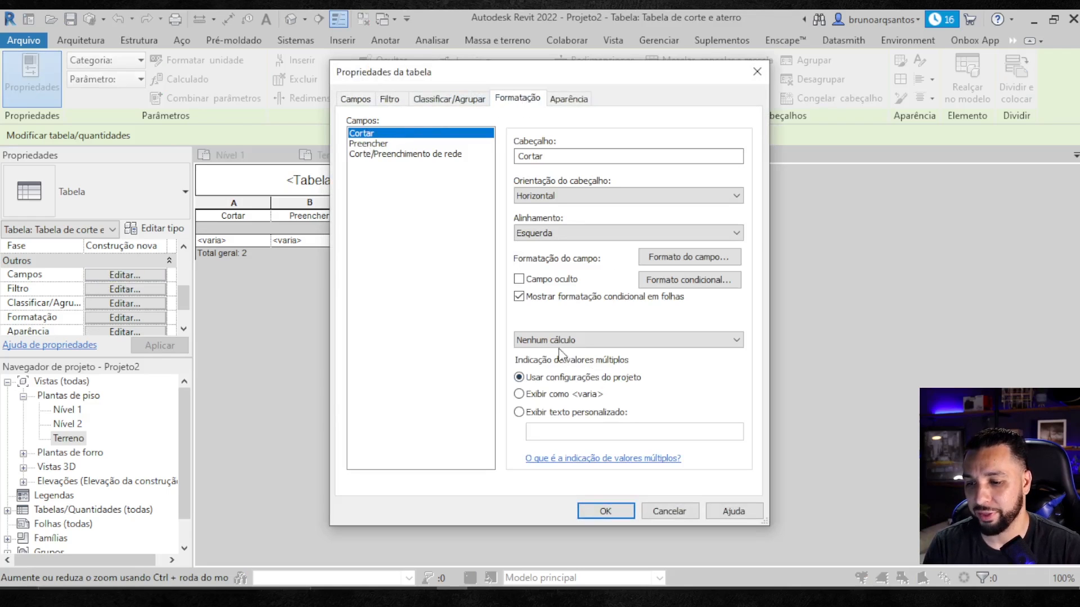
left_click(619, 339)
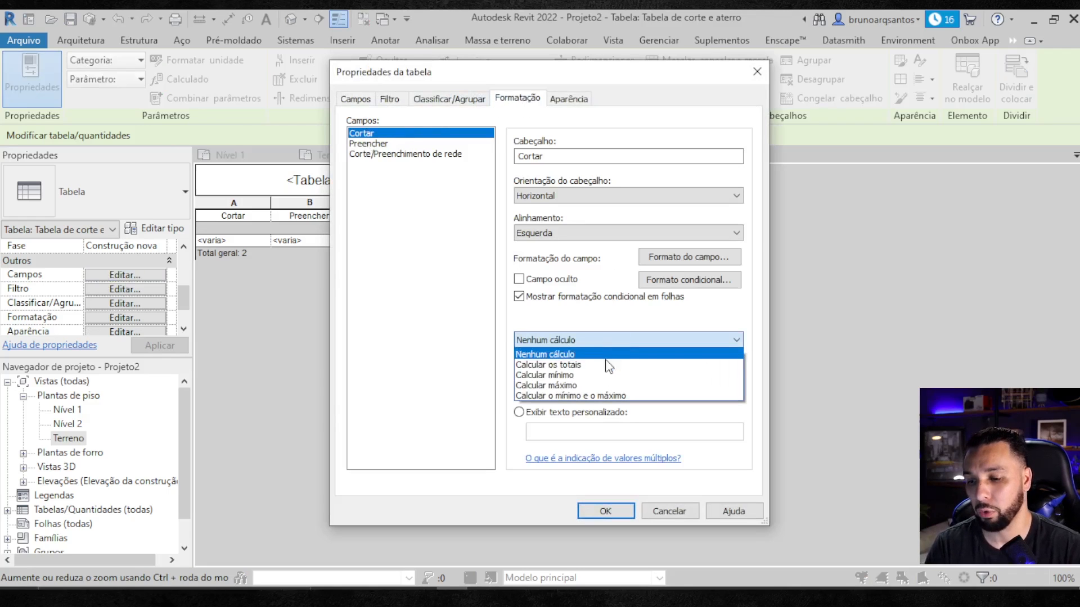
left_click(604, 364)
left_click(374, 144)
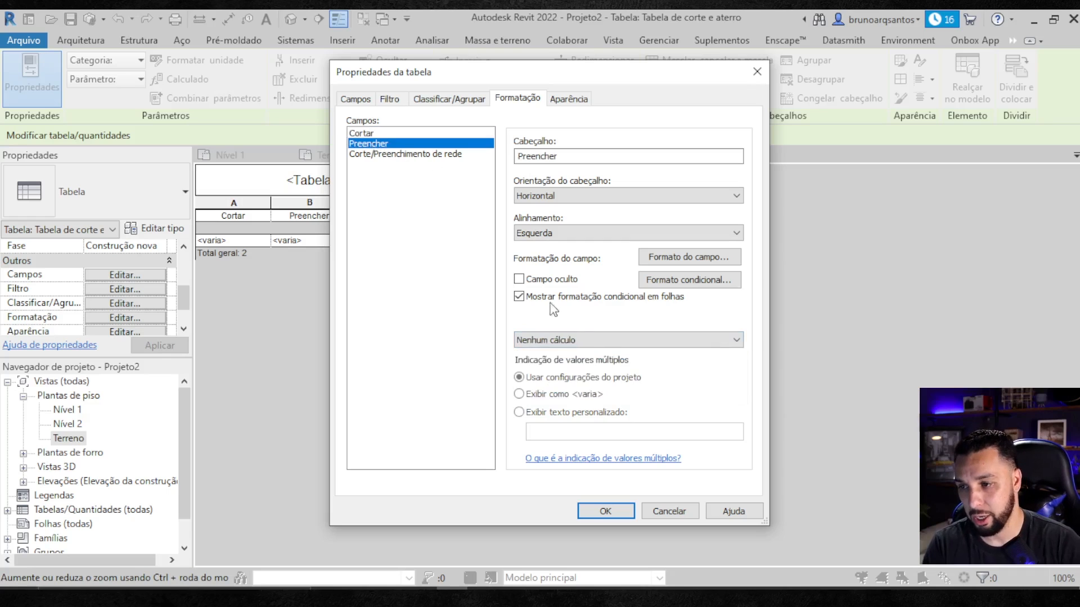
left_click(566, 341)
left_click(561, 368)
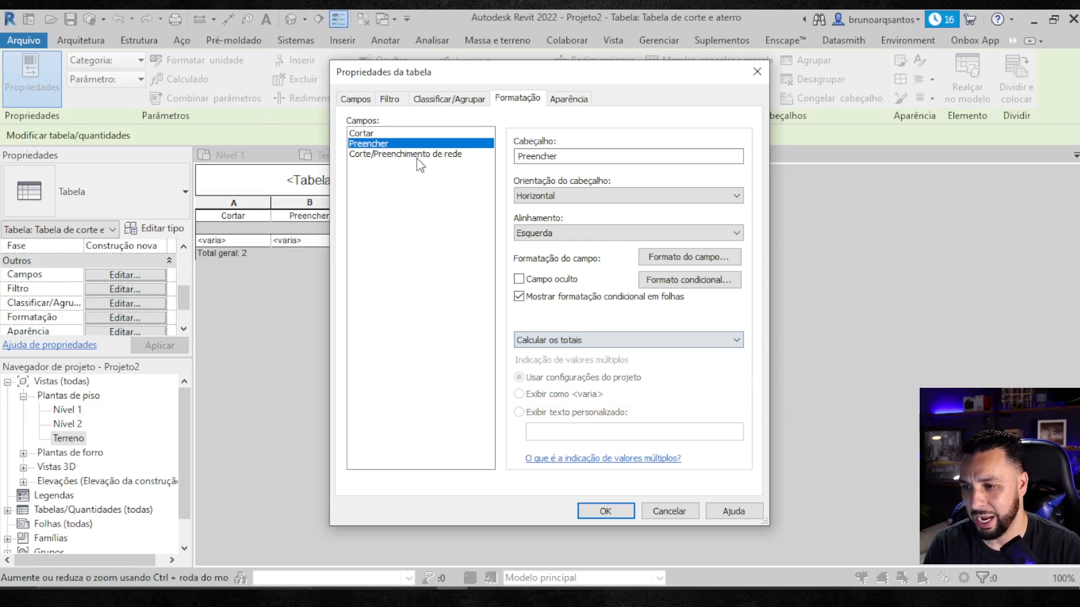
left_click(413, 154)
left_click(515, 341)
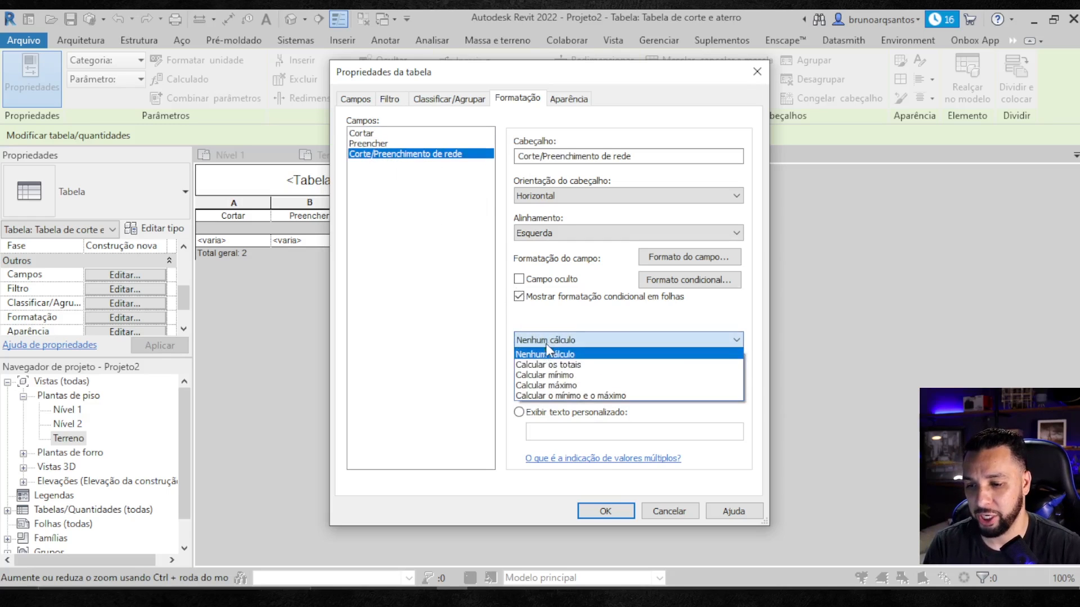
left_click(584, 369)
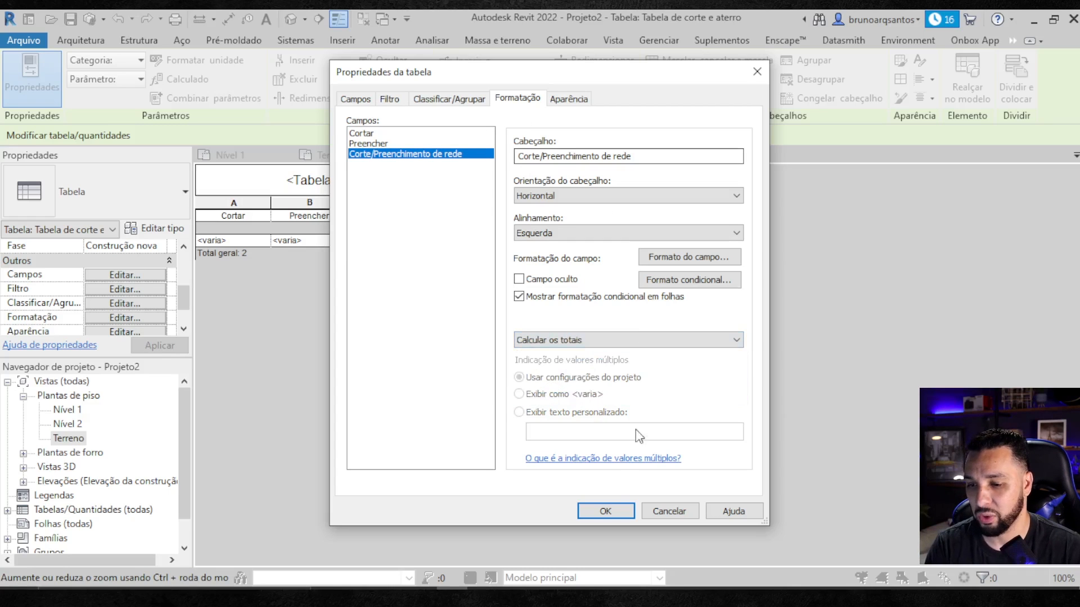
left_click(606, 512)
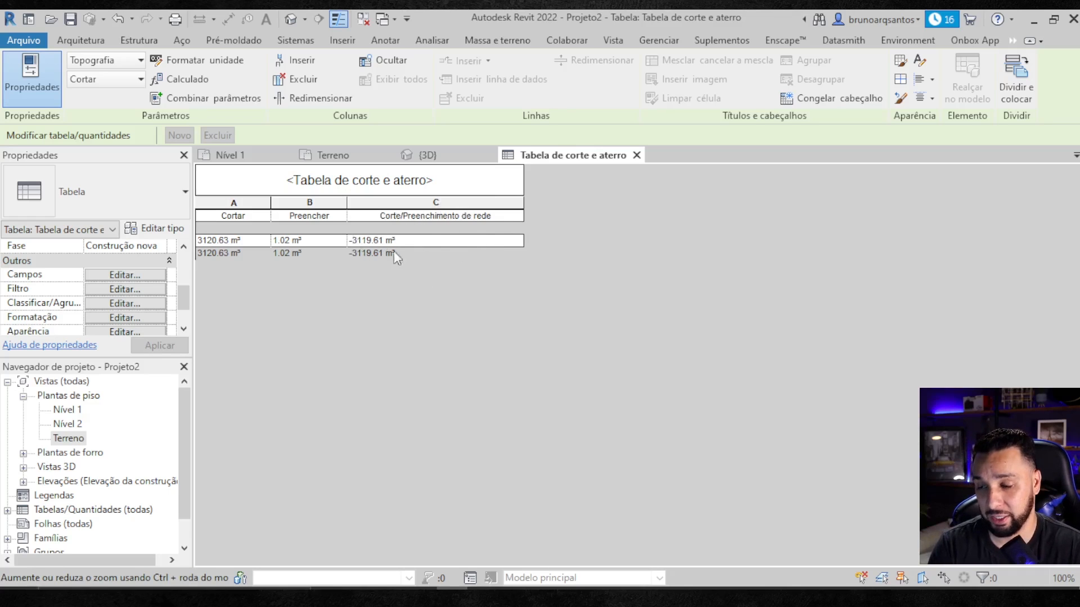
- Rename the heading of the schedule's column C as "corte / aterro"
left_click(372, 215)
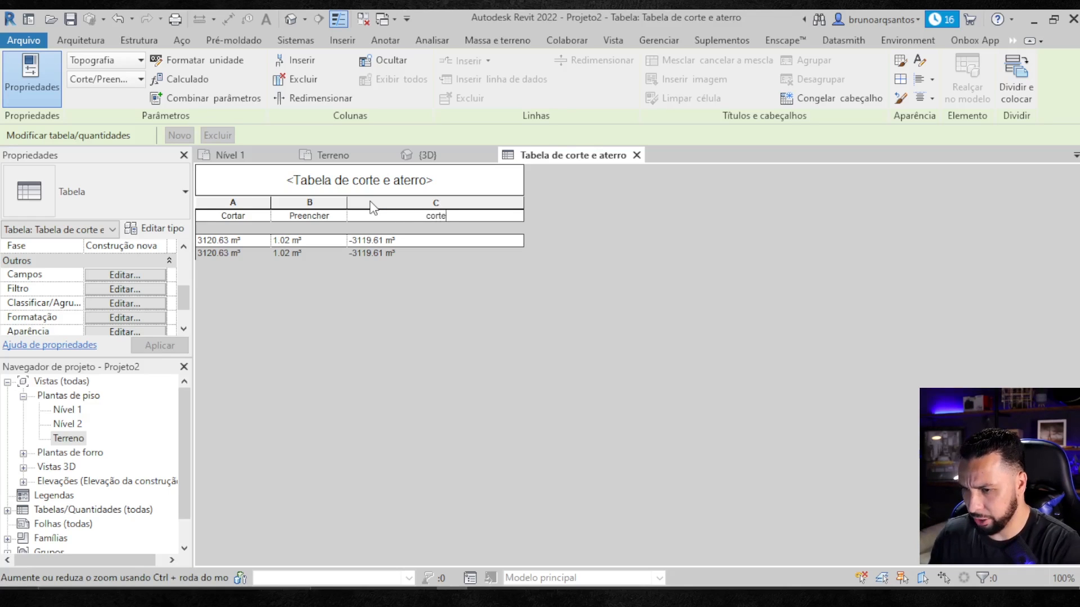
type("corte / aterro")
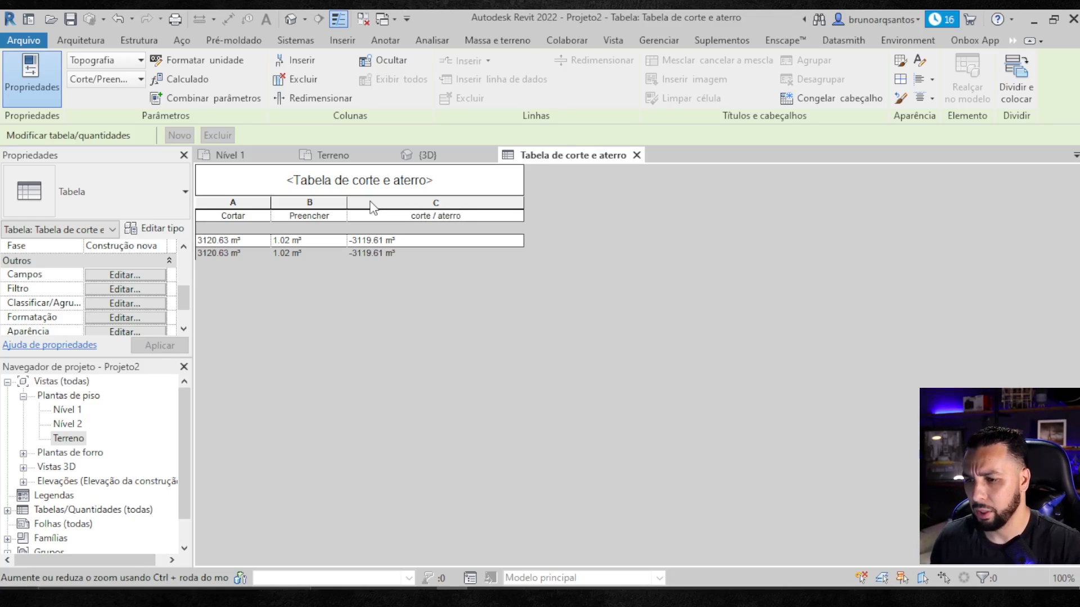
key("Return")
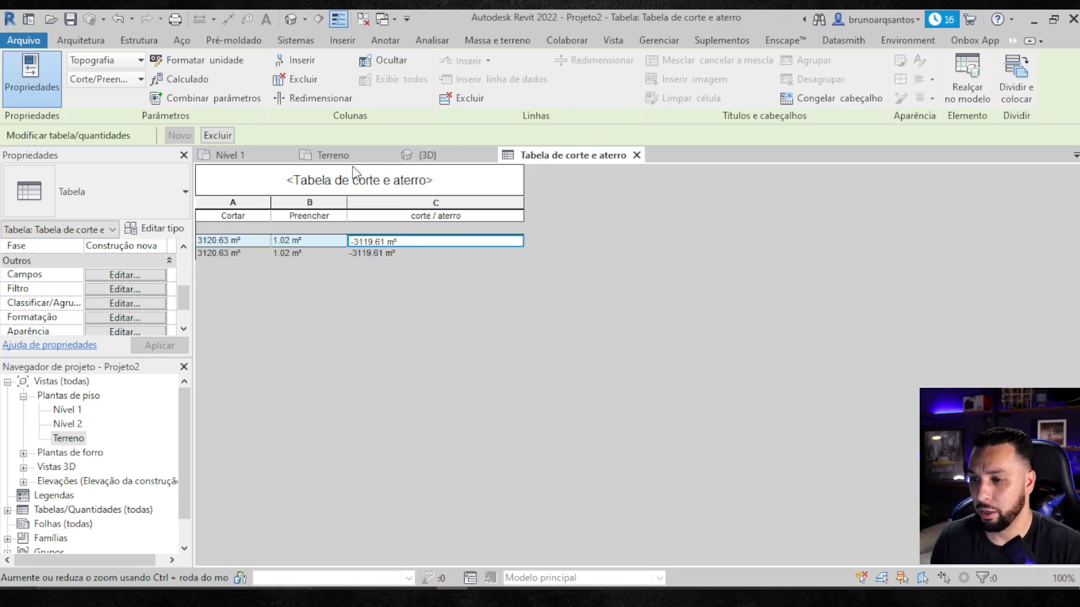
- Close the Terreno and Nível 1 views, keeping only the 3D view and the schedule open
left_click(388, 155)
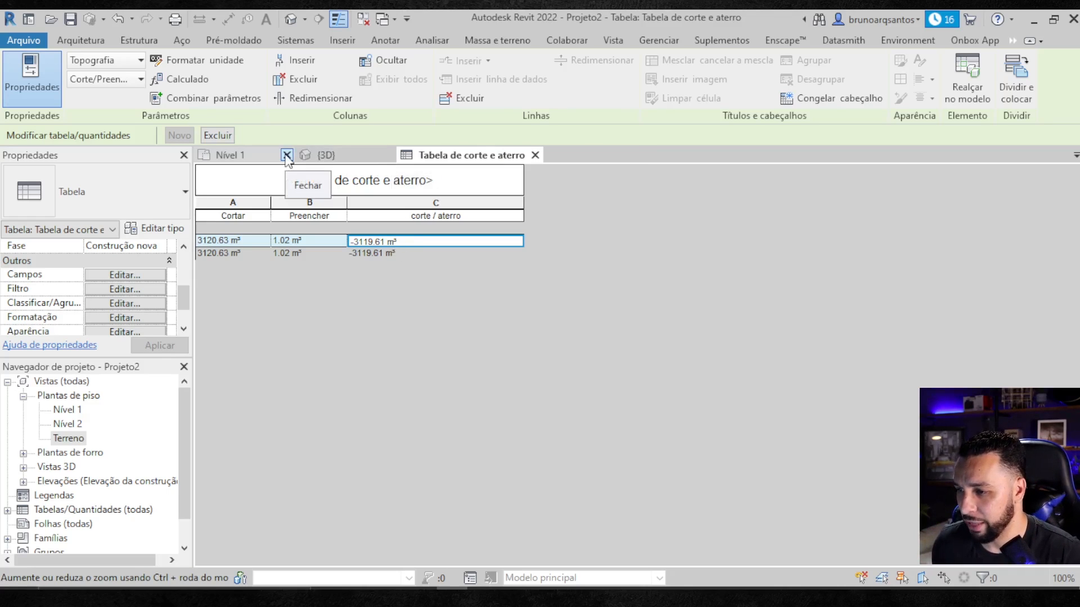
left_click(287, 155)
left_click(268, 158)
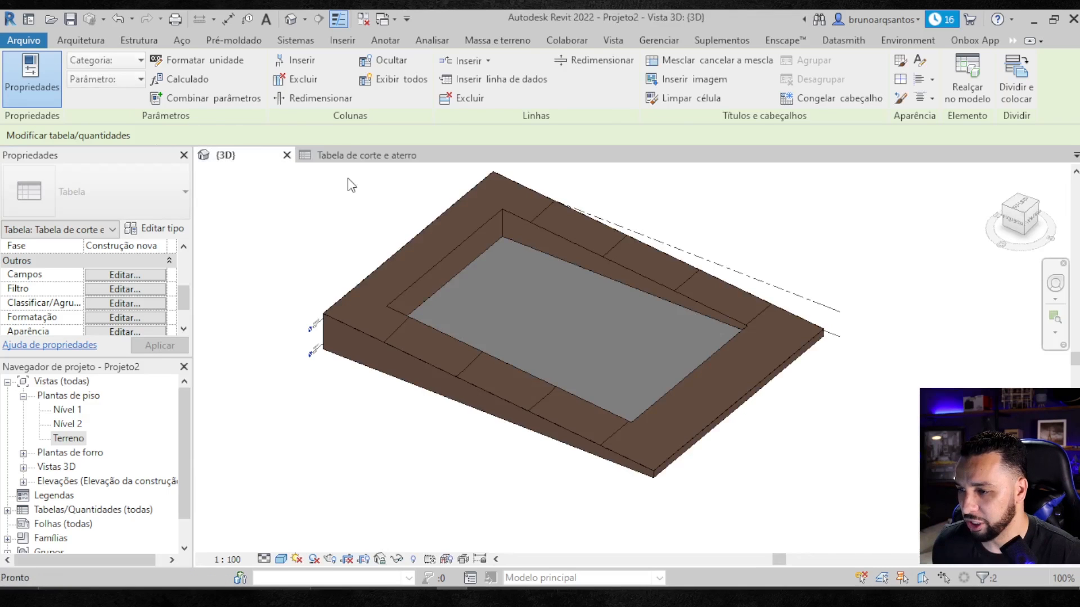
- Tile the 3D view and the cut and fill schedule side by side, with the whole terrain in view
left_click(361, 201)
key("w")
key("t")
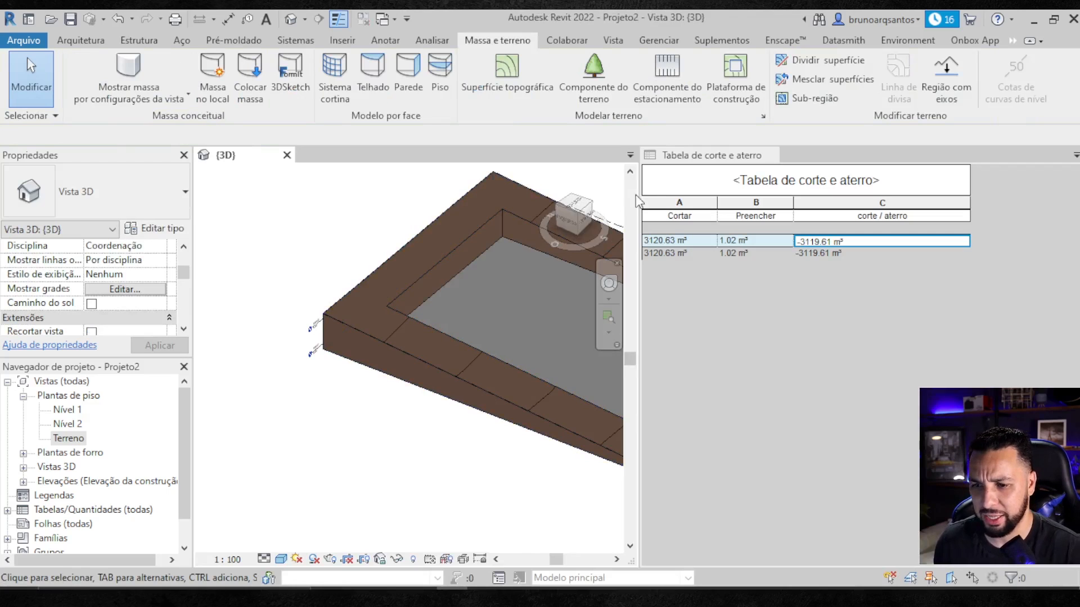
left_click_drag(639, 193, 633, 193)
scroll(405, 250, "down", 2)
mouse_move(378, 289)
middle_mouse_down()
mouse_move(299, 289)
mouse_move(431, 297)
mouse_move(383, 301)
middle_mouse_up()
scroll(379, 275, "up", 1)
scroll(393, 281, "up", 1)
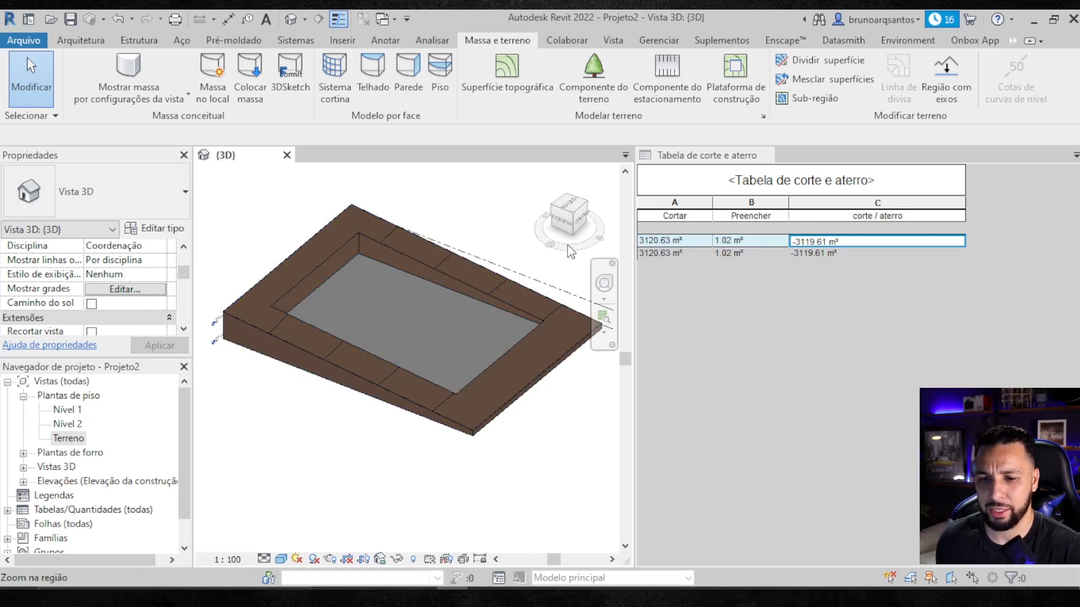
- Try a height offset of 1 for the building pad and set it back to 0
left_click(448, 297)
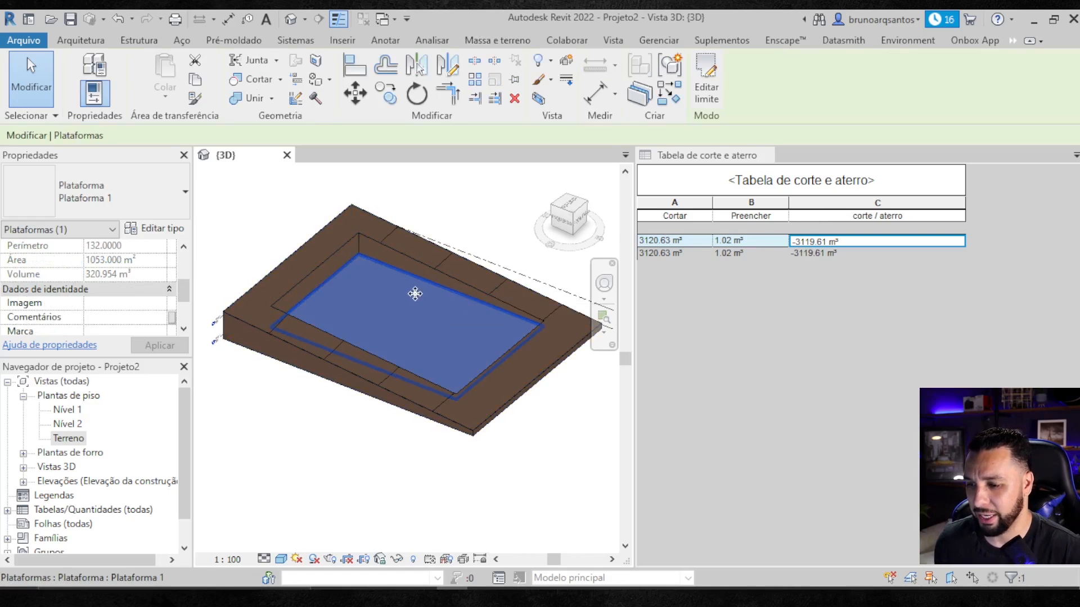
left_click_drag(185, 290, 187, 263)
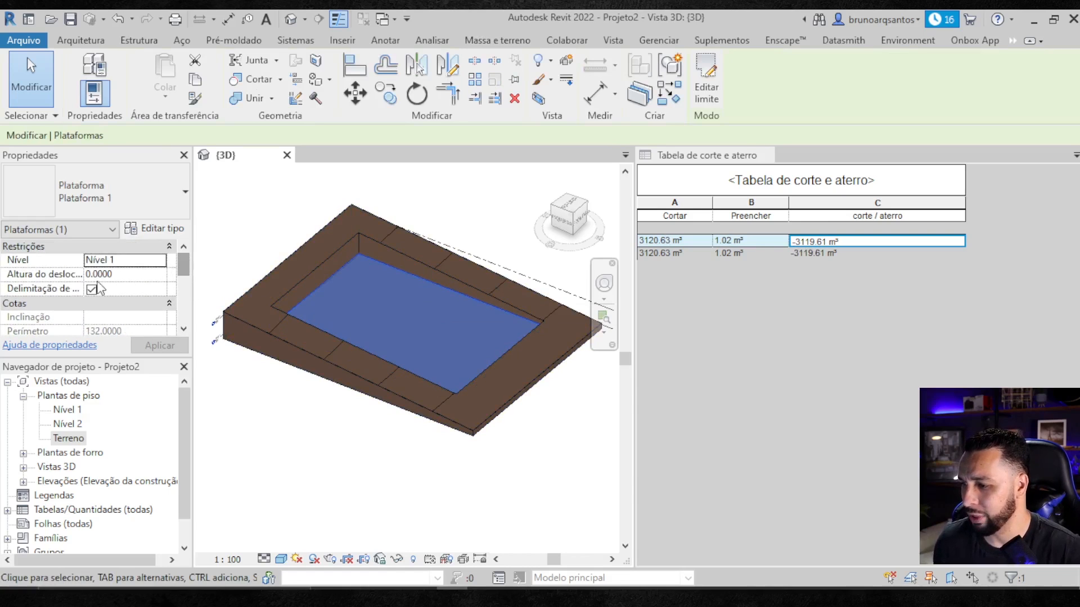
left_click(125, 273)
type("1")
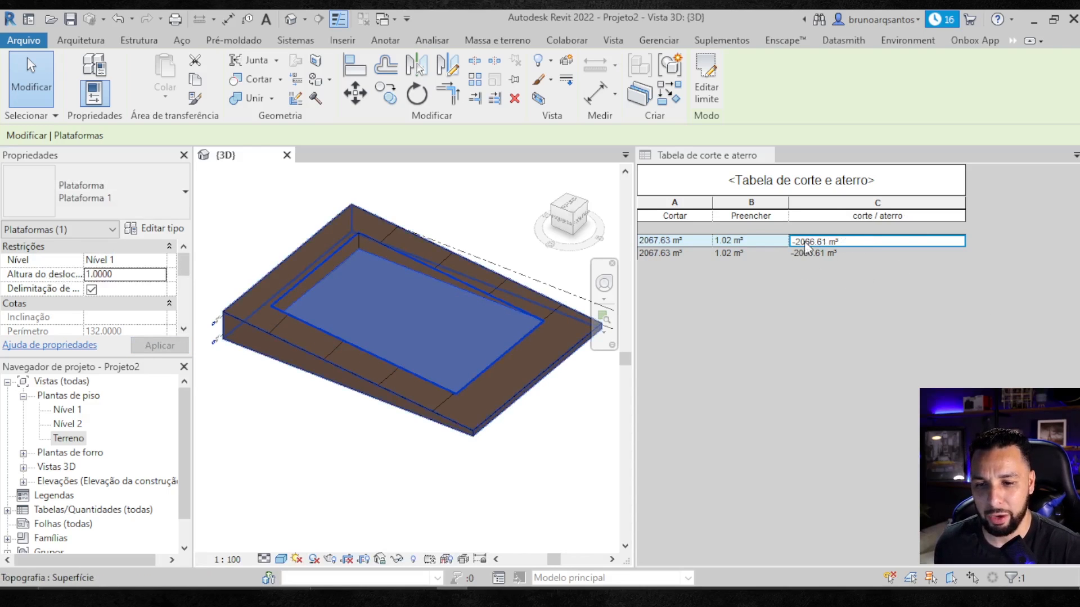
left_click(58, 273)
type("0")
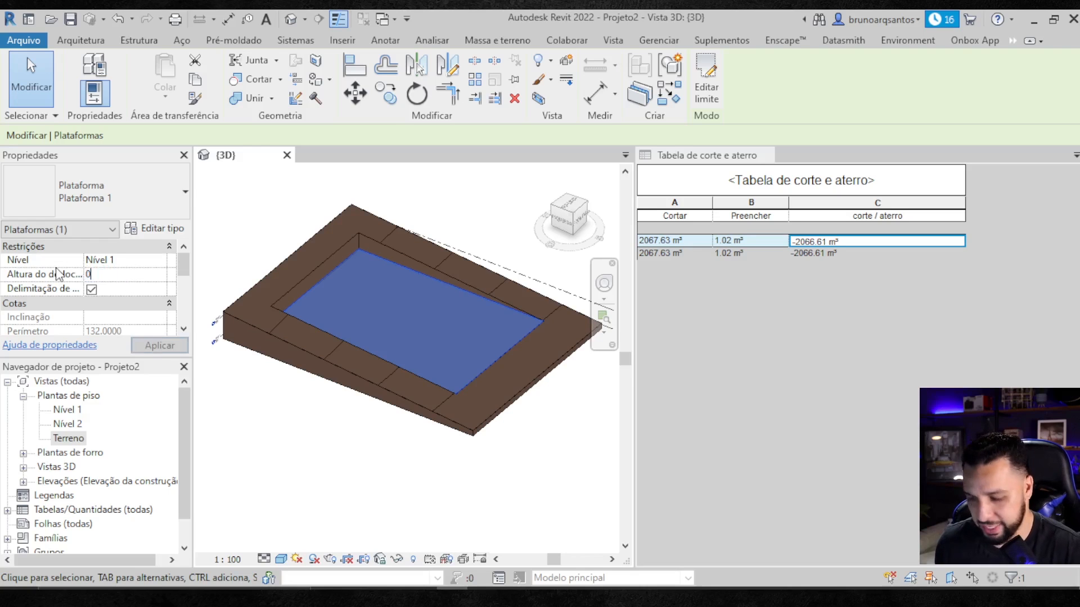
key("Return")
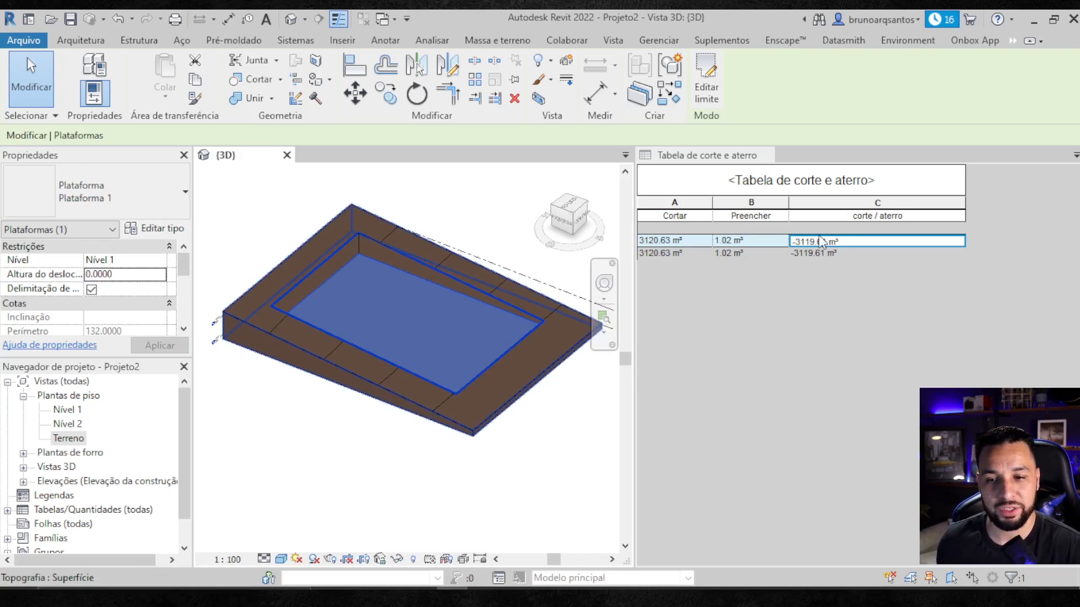
- Raise the building pad's height offset from Nível 1 to 1 and further to 1.5
left_click(90, 274)
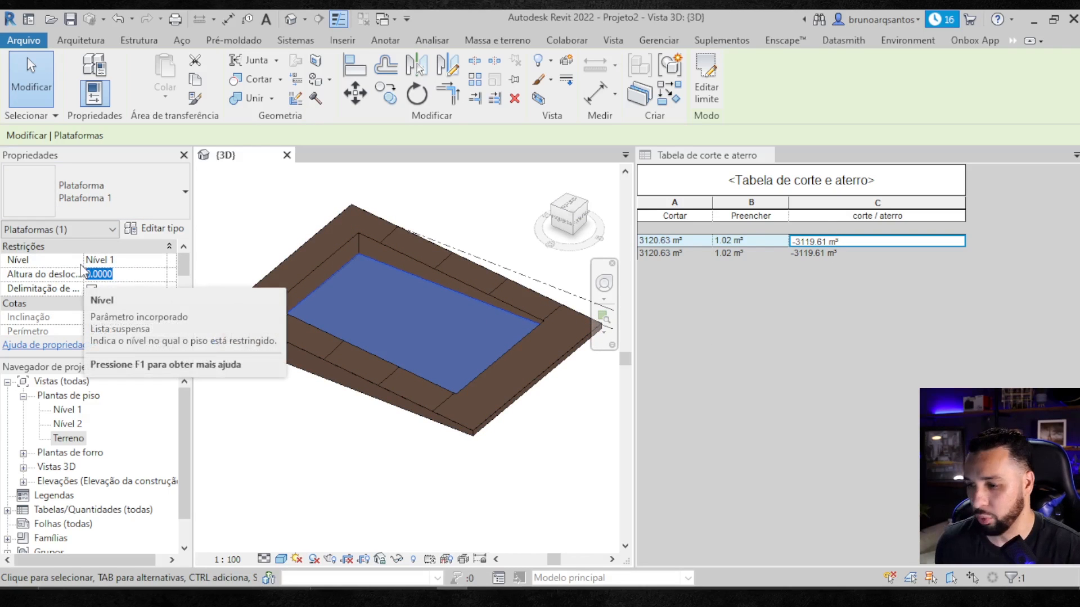
type("1")
key("Return")
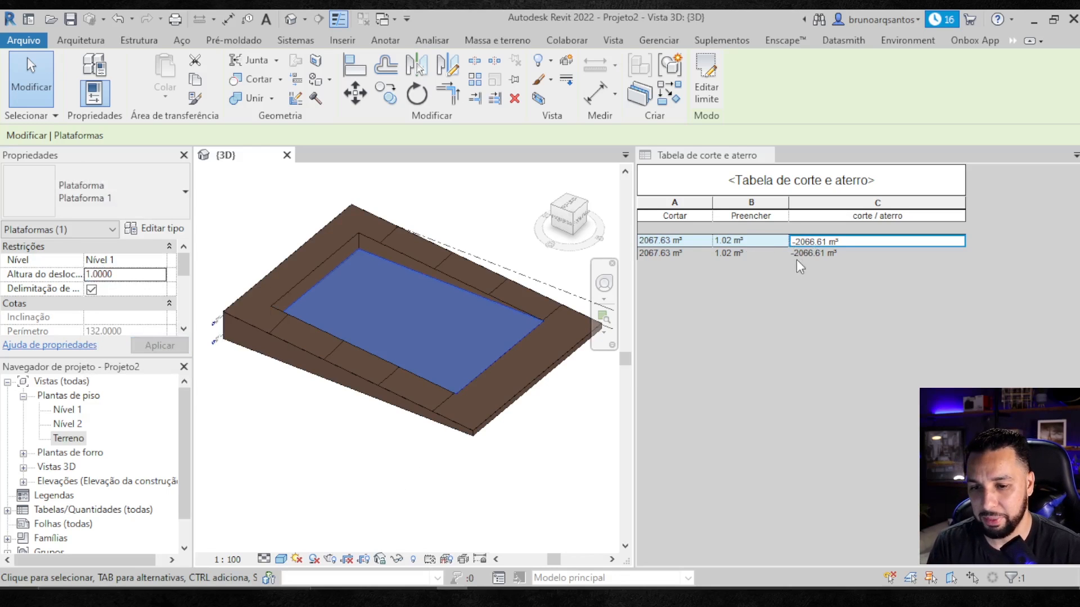
left_click(68, 274)
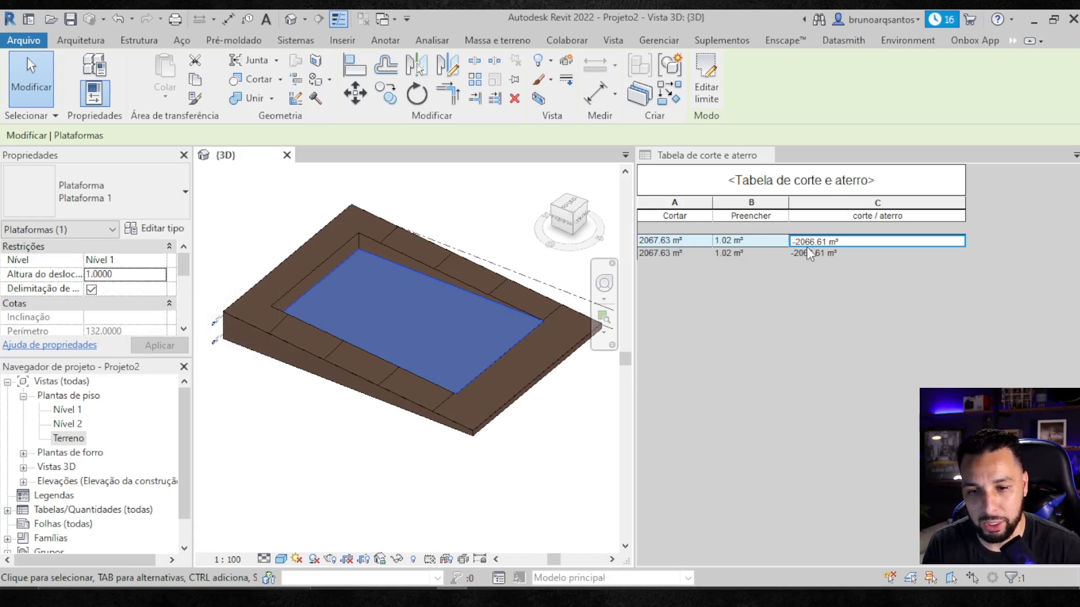
left_click(128, 275)
left_click_drag(132, 275, 83, 273)
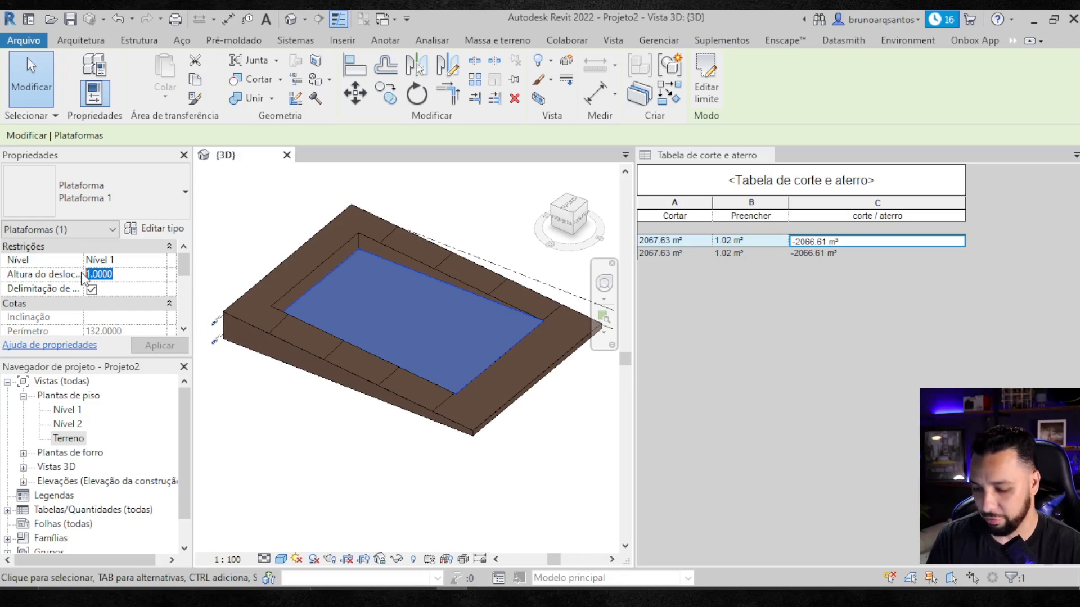
type("1.5")
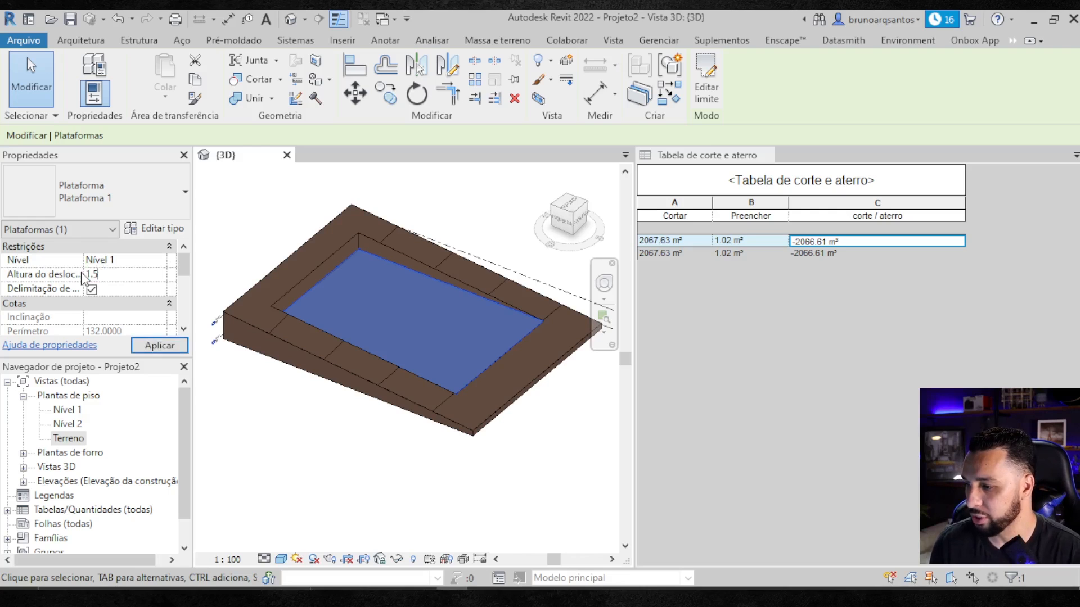
left_click(157, 345)
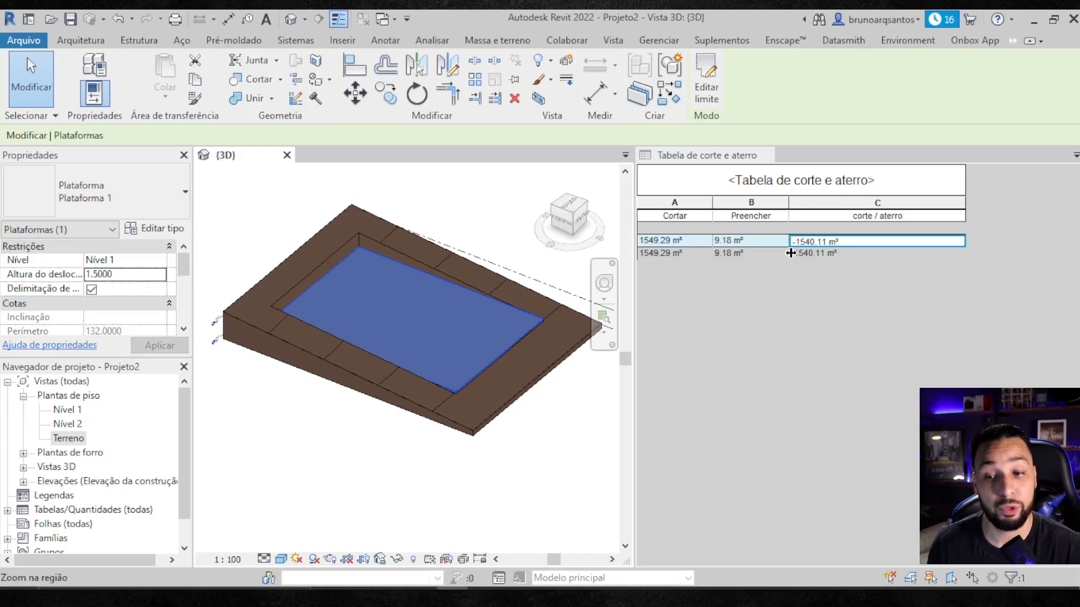
- Try height offsets of 2 and 2.5 for the building pad
left_click(77, 275)
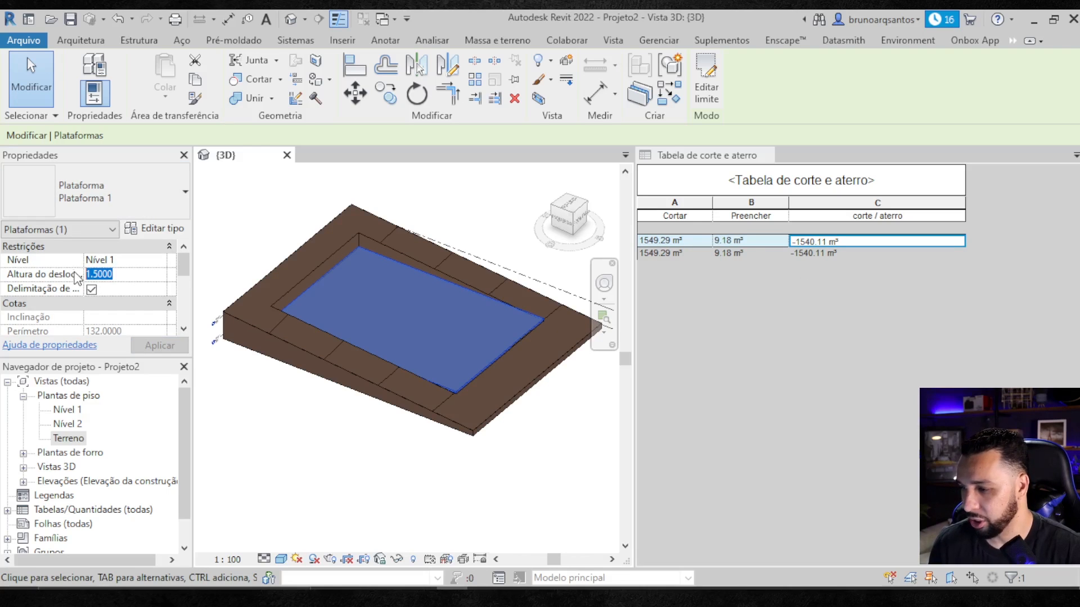
type("2")
left_click(158, 345)
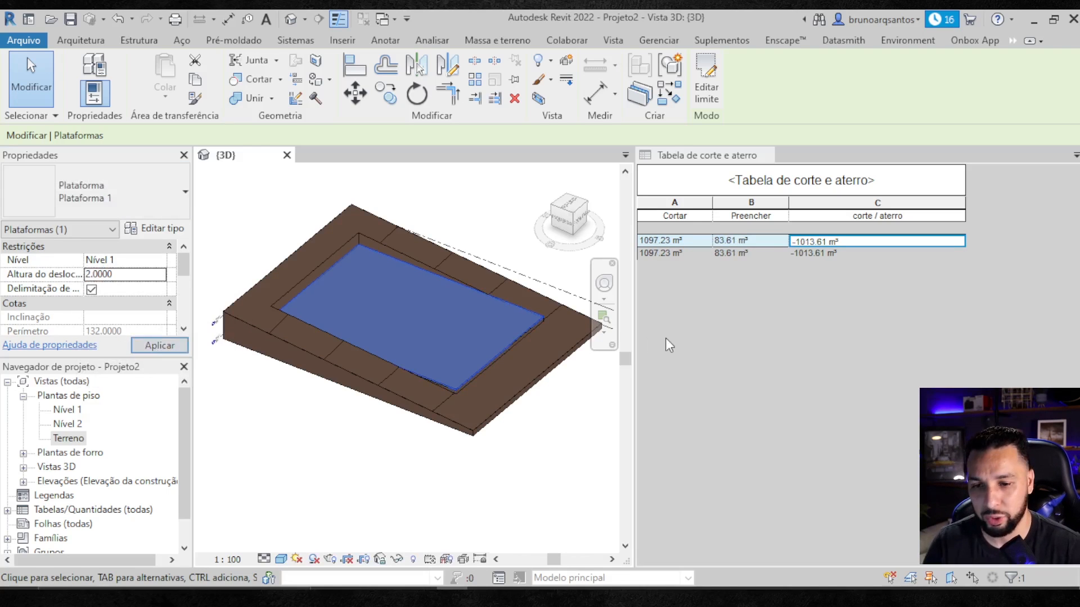
left_click(77, 276)
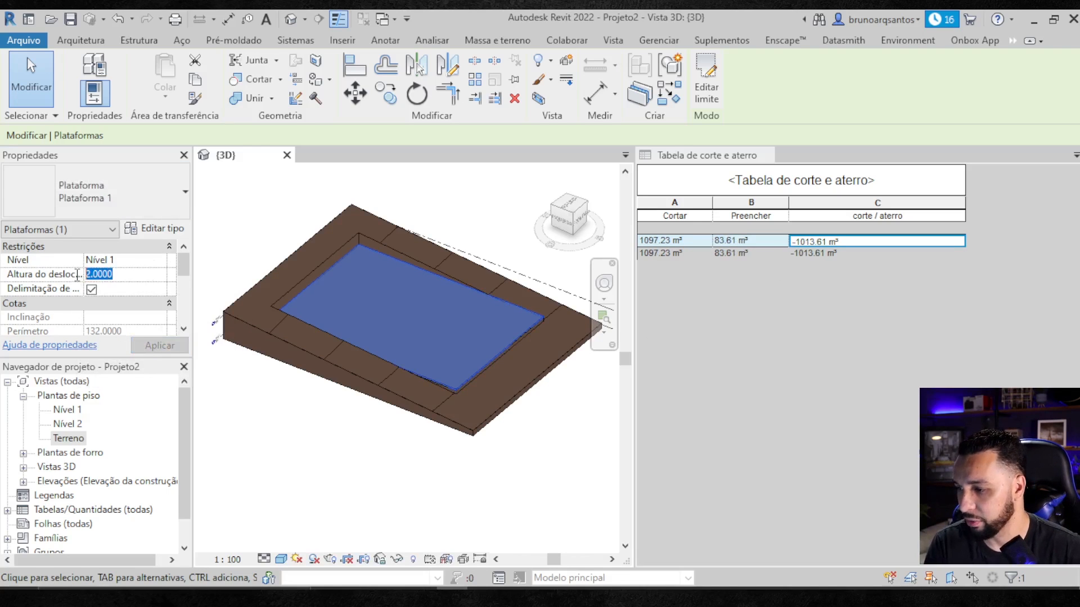
type("2.5")
left_click(160, 346)
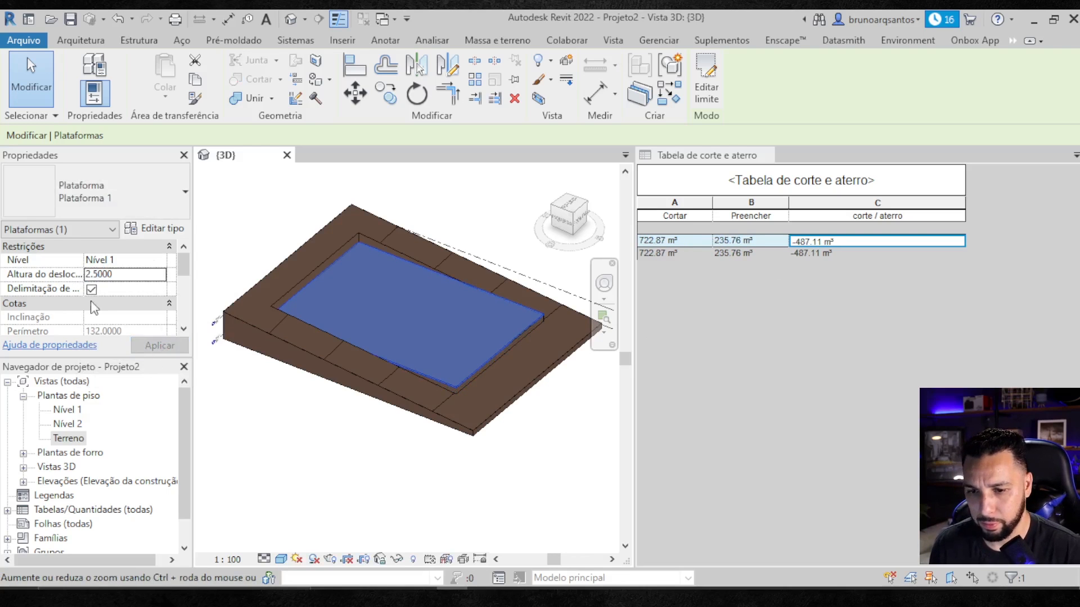
- Set the building pad's height offset to 3
left_click_drag(121, 274, 88, 274)
type("3")
left_click(159, 345)
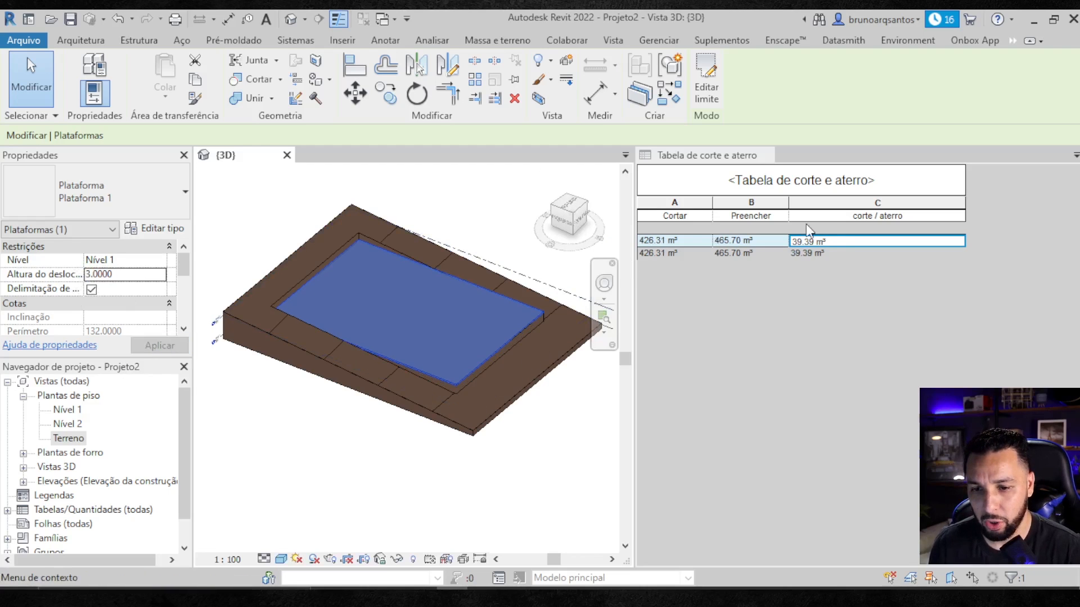
- Inspect the raised pad against the surrounding terrain in the 3D view, leaving the pad selected
middle_click_drag(470, 413, 482, 359, "shift")
left_click(373, 243)
scroll(373, 243, "up", 1)
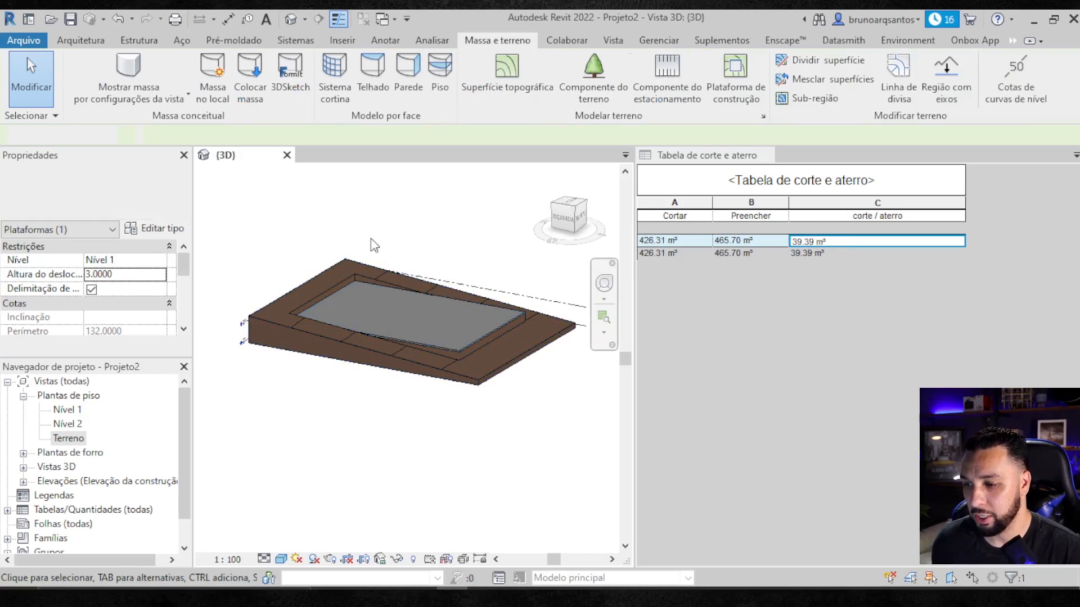
middle_click_drag(482, 406, 473, 318, "shift")
left_click(410, 299)
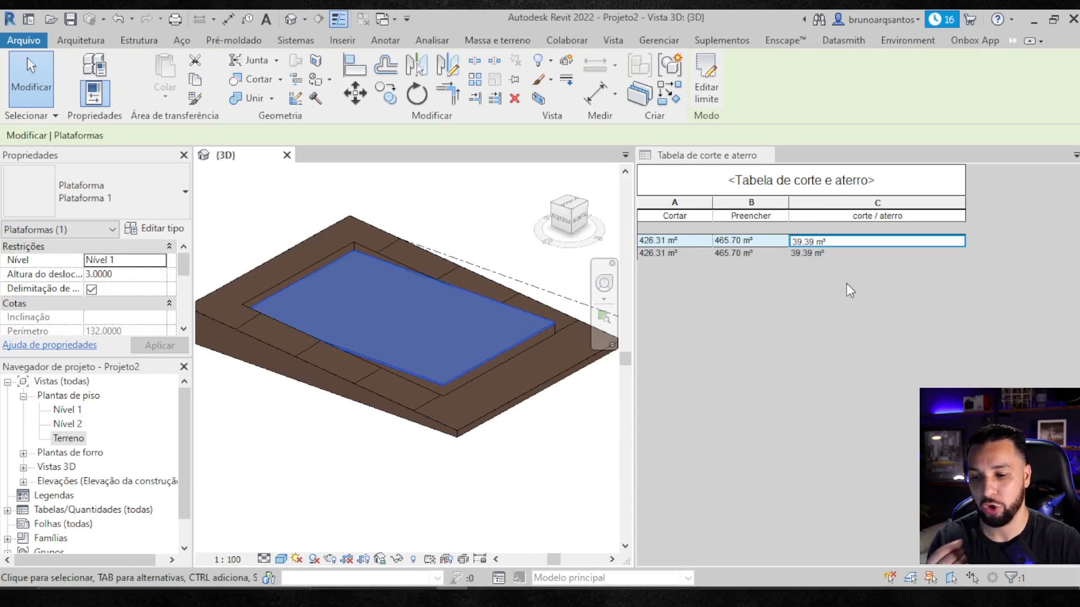
left_click(436, 234)
left_click(417, 285)
middle_click_drag(410, 309, 405, 302, "shift")
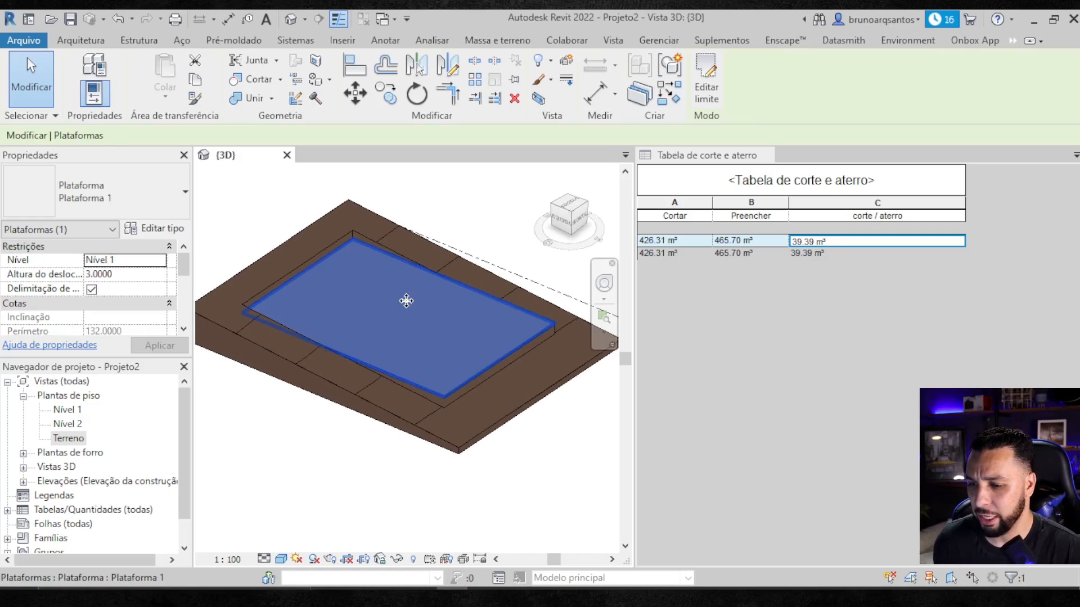
- Try height offsets of 3.1 and 3.5 for the building pad
left_click(124, 275)
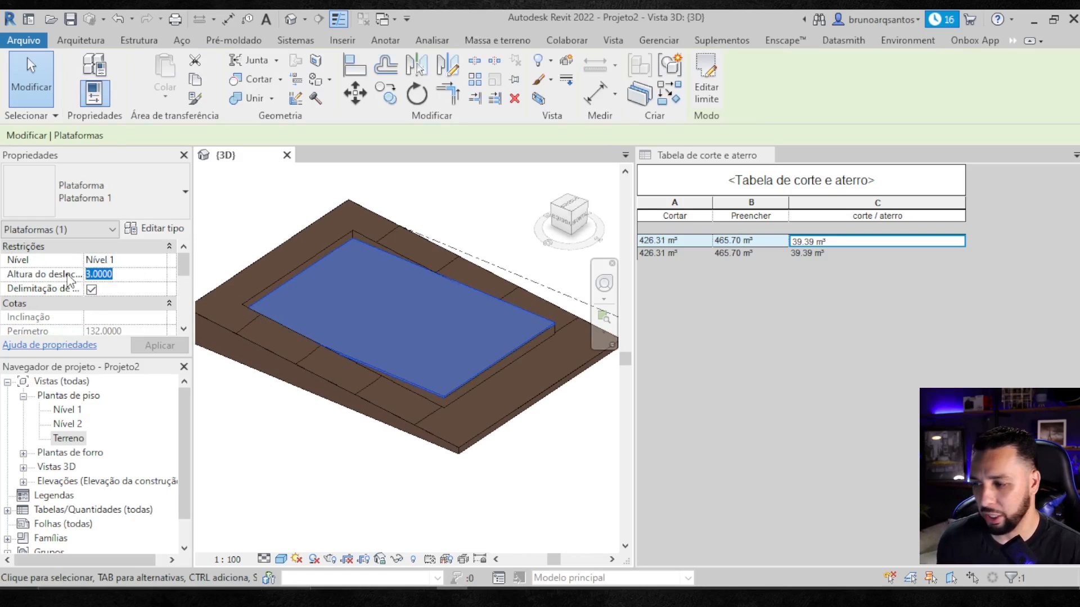
type("3.1")
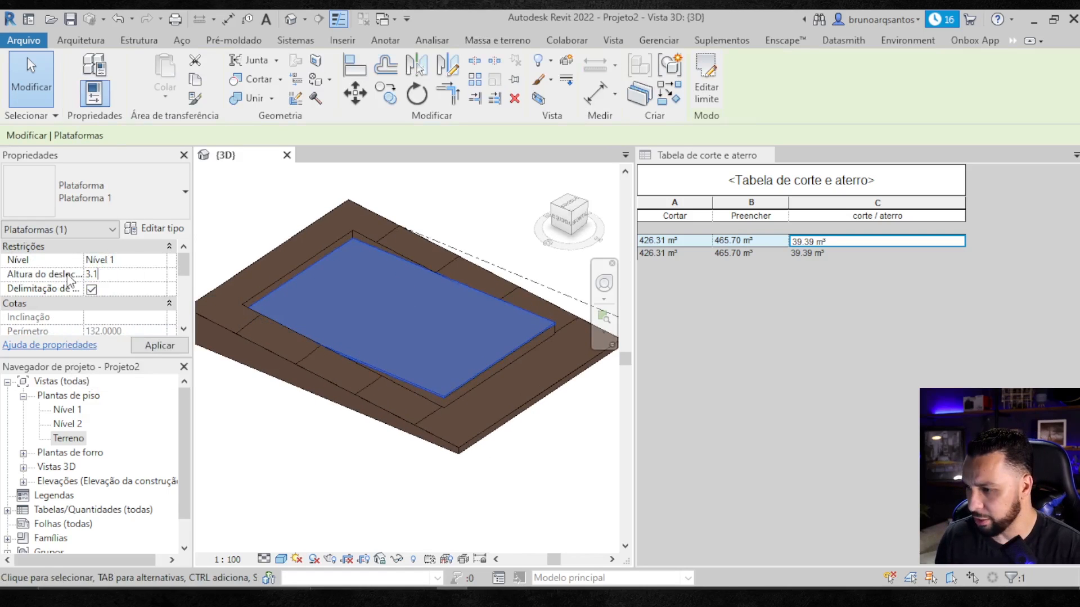
left_click(143, 345)
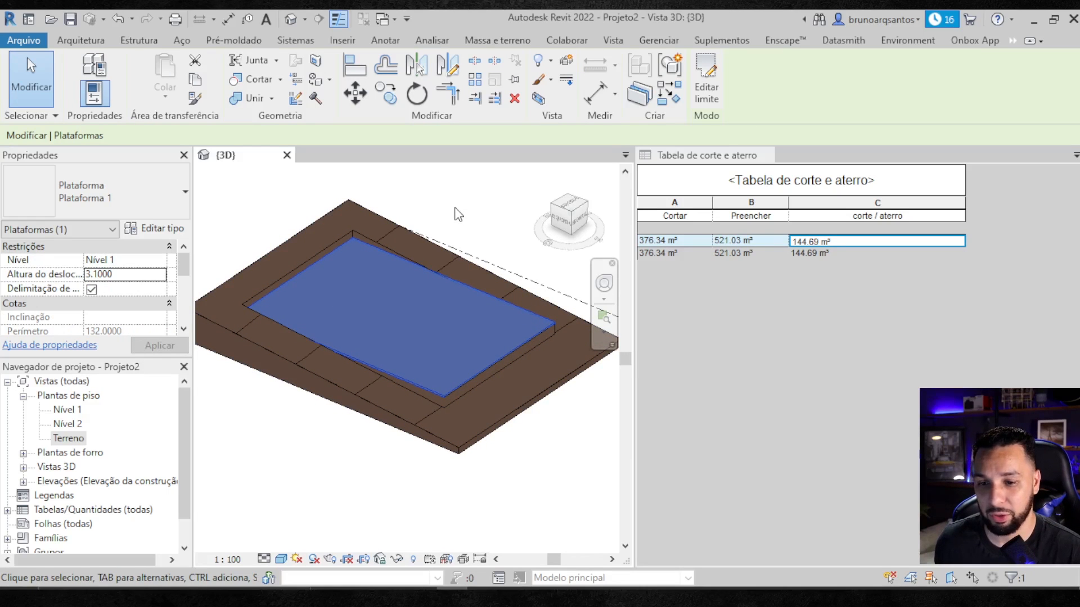
left_click_drag(115, 274, 55, 274)
type("3.5000")
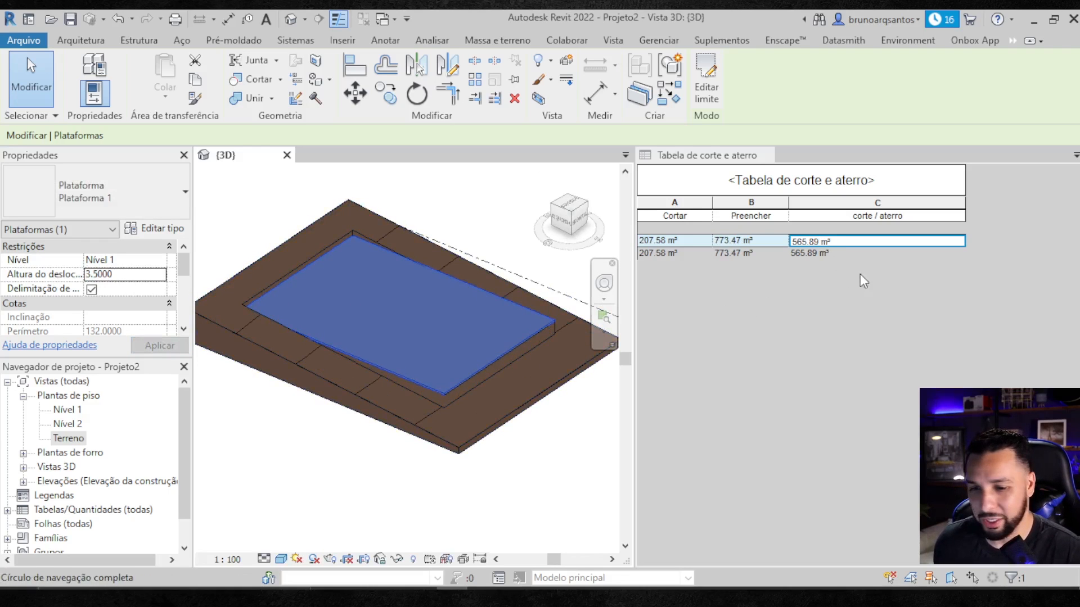
- Lower the building pad's height offset to 2.90 and raise it back to 3
left_click_drag(133, 274, 89, 273)
type("2.90")
left_click(159, 347)
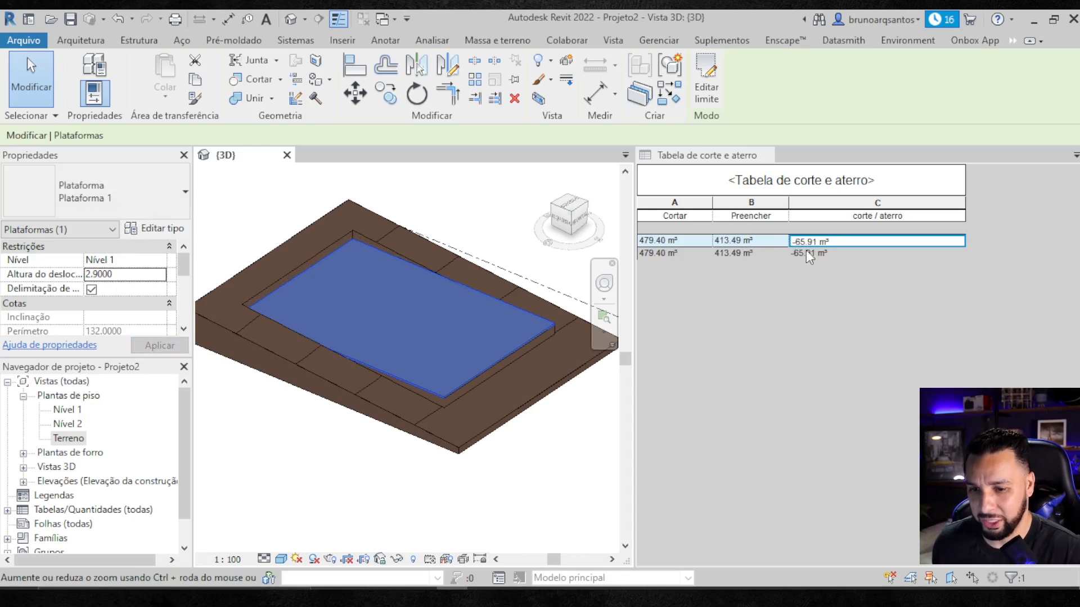
left_click_drag(124, 274, 68, 275)
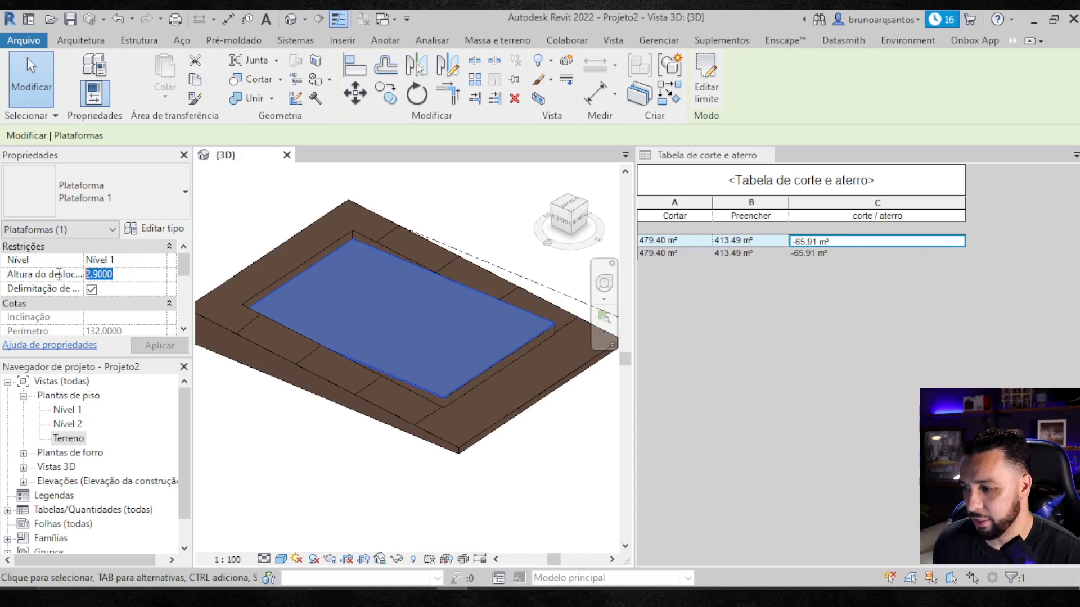
type("3")
left_click(162, 346)
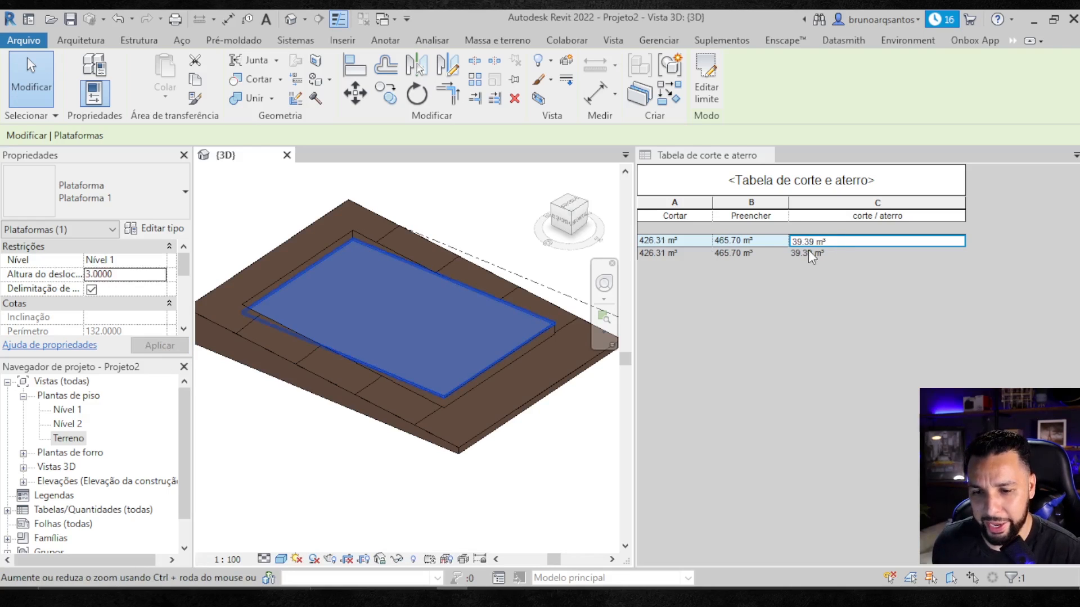
- Fine-tune the building pad's height offset with trial values of 2.95 and 2.97
left_click_drag(141, 275, 76, 269)
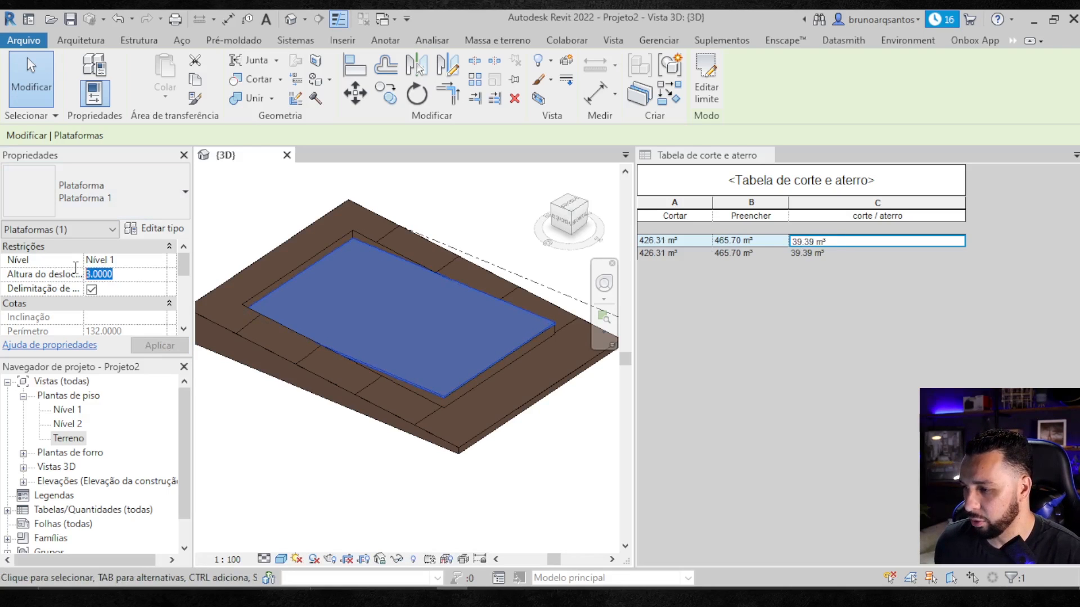
type("2.95")
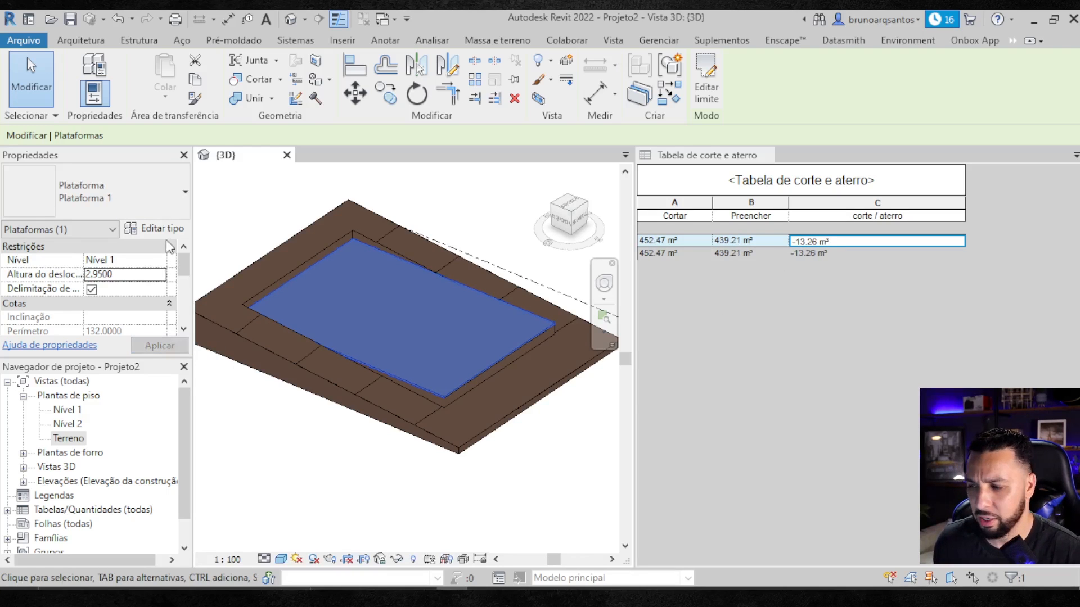
left_click_drag(140, 274, 98, 274)
type("7")
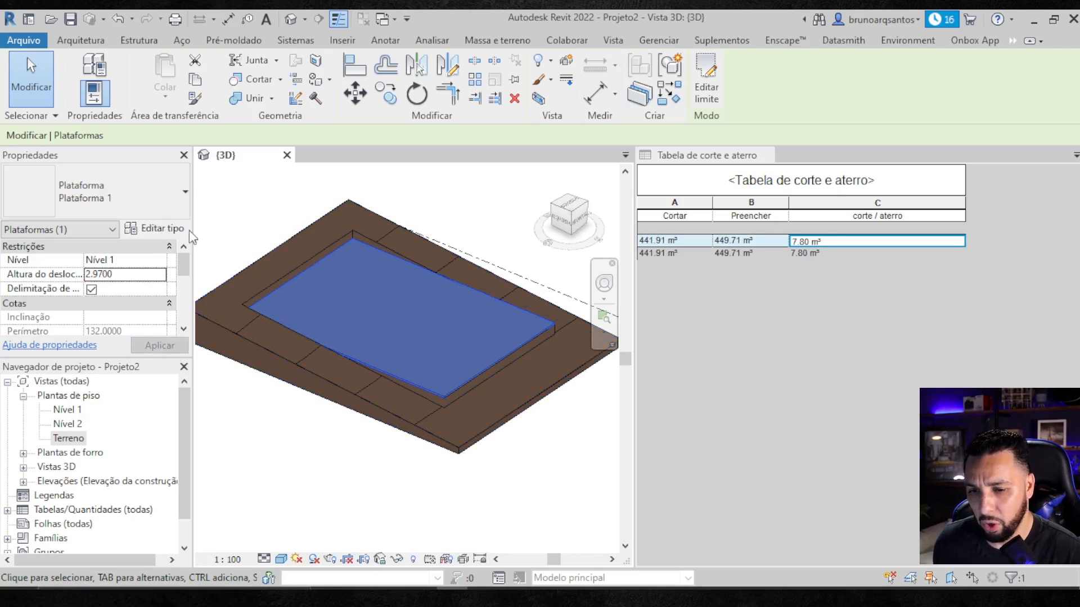
- Set the building pad's height offset to 2.96 and deselect the pad
left_click_drag(113, 274, 94, 274)
type("6")
left_click(163, 345)
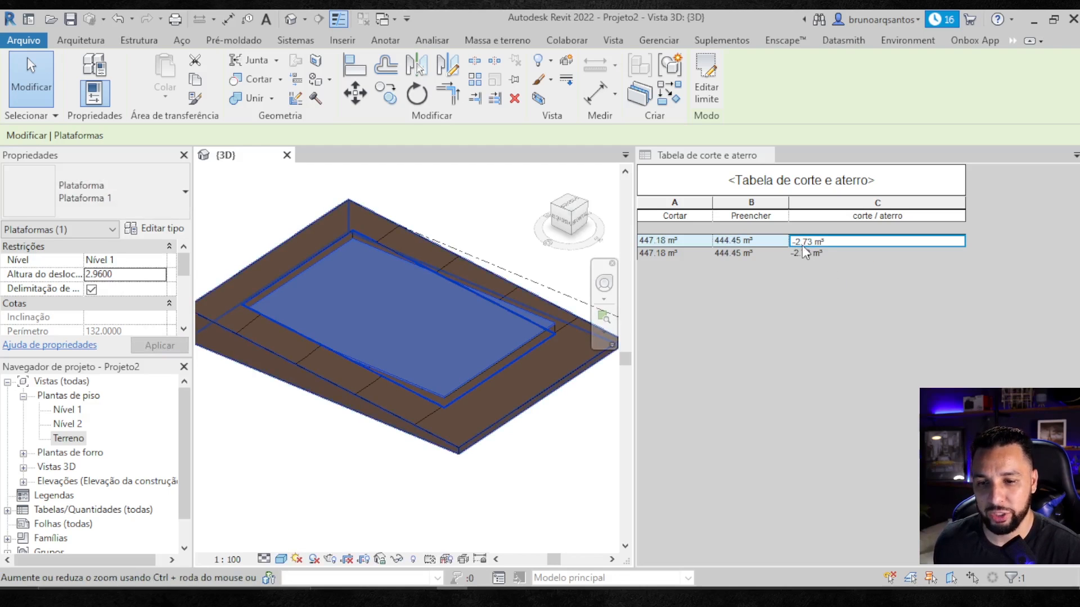
left_click(489, 212)
- Return the tiled 3D view and cut and fill schedule to tabbed views
middle_click_drag(489, 365, 493, 388, "shift")
middle_click_drag(472, 337, 706, 279)
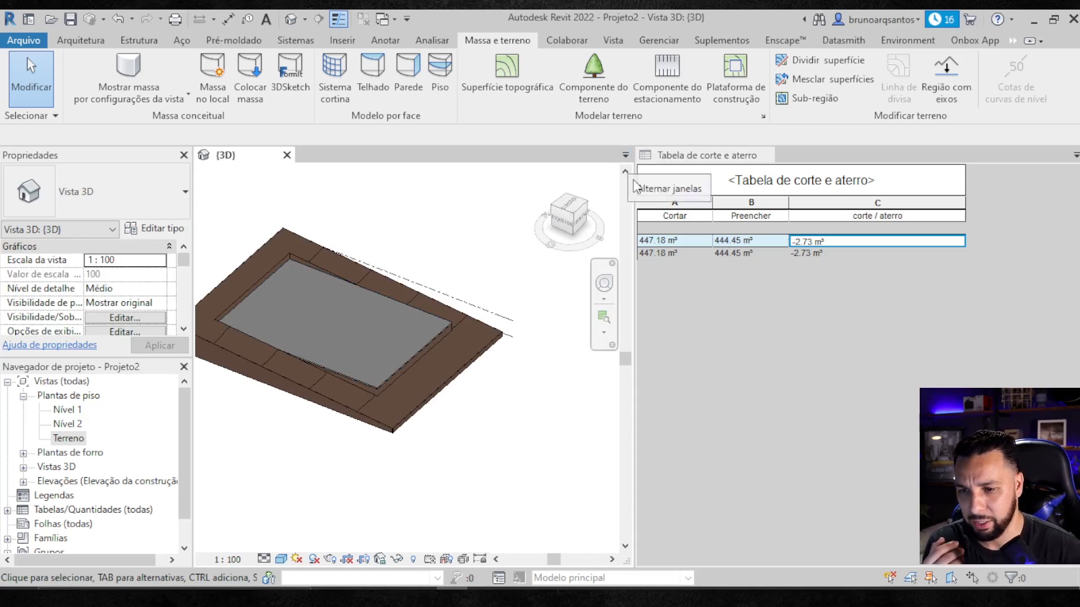
left_click(743, 378)
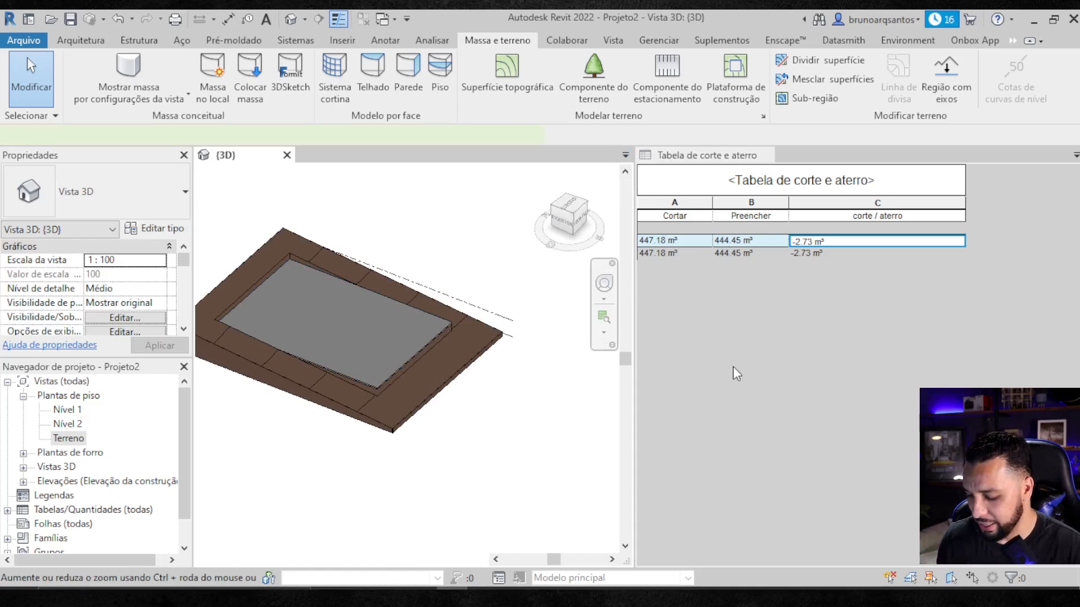
left_click(252, 155)
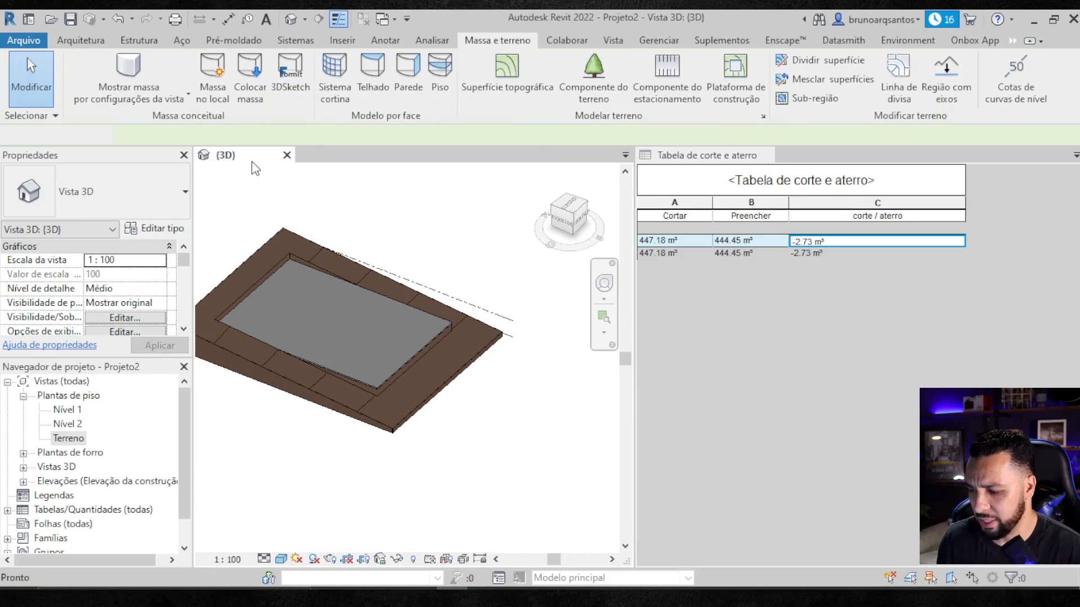
key("t")
key("w")
scroll(494, 304, "down", 1)
middle_click_drag(493, 302, 577, 305)
- Show the schedule Tabela de corte e aterro and narrow its corte / aterro column
left_click(350, 152)
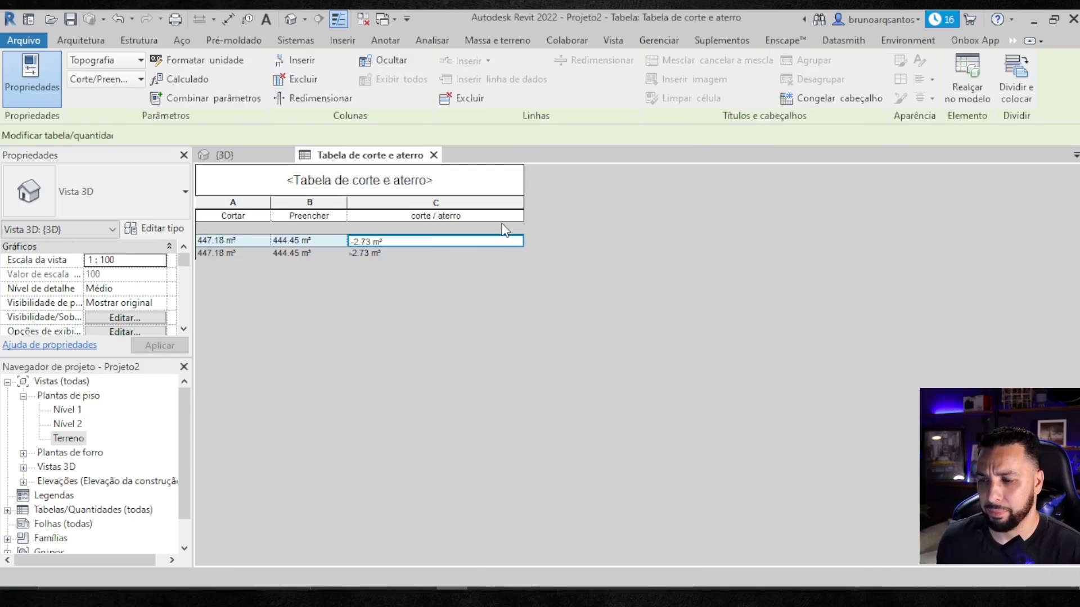
left_click_drag(523, 203, 453, 203)
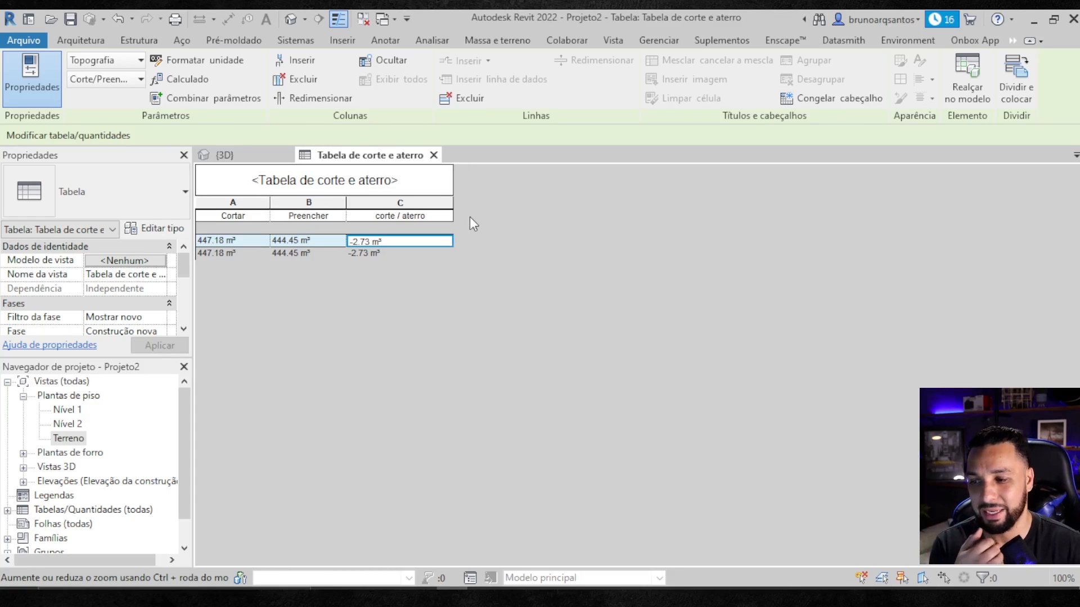
- Slightly narrow the corte / aterro column and start a new calculated value in the schedule's fields
left_click_drag(454, 200, 447, 200)
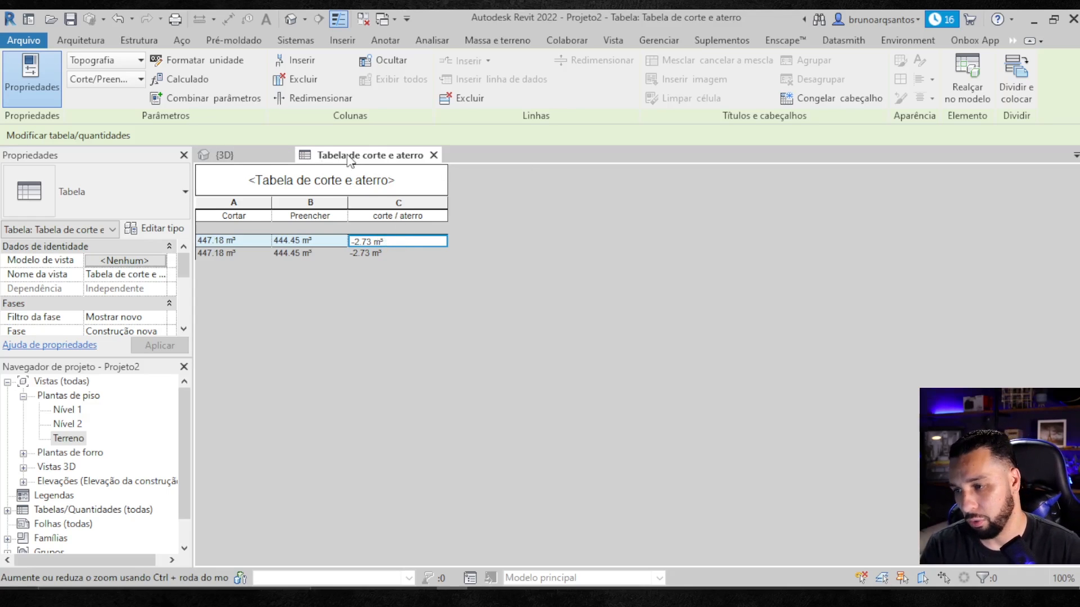
left_click_drag(185, 273, 180, 299)
left_click(129, 274)
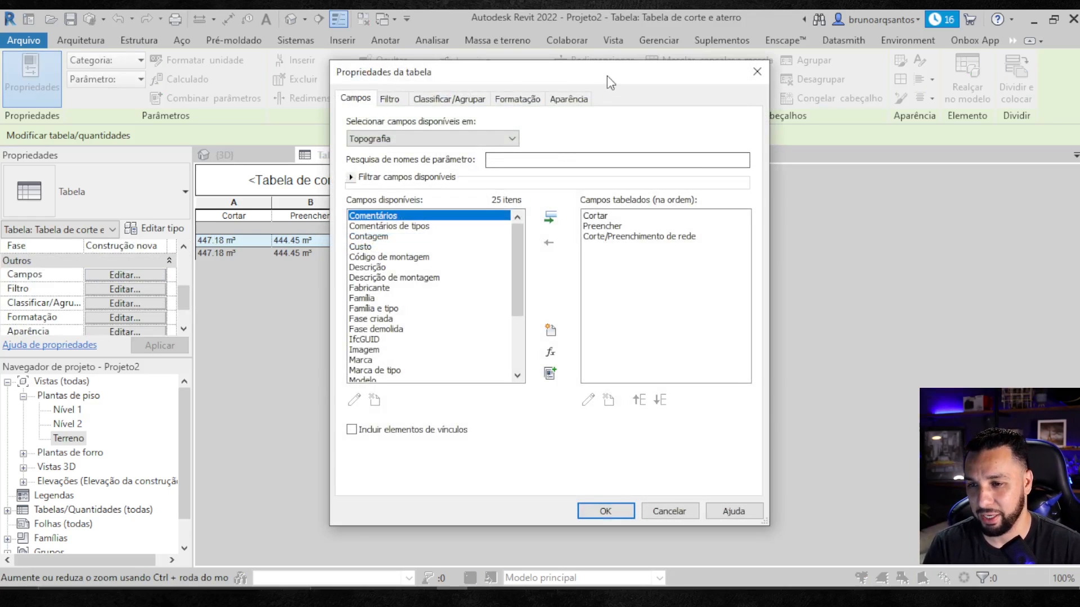
left_click_drag(606, 76, 691, 85)
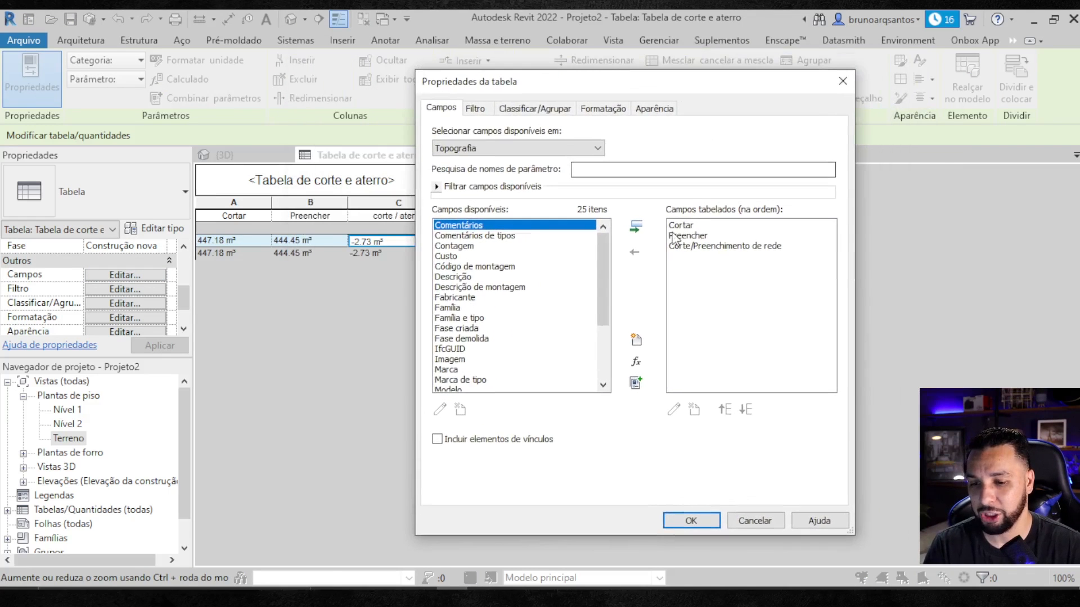
left_click(637, 363)
left_click_drag(720, 267, 573, 198)
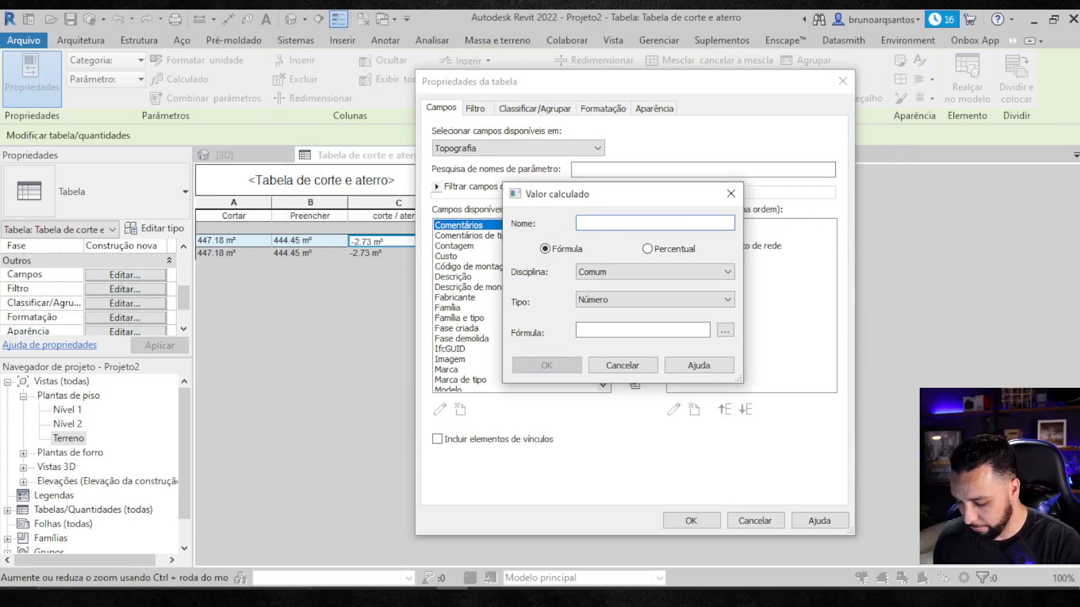
- Name the calculated value Qt caminhões, keeping the common discipline and the number type
type("Caminh")
key("BackSpace")
key("BackSpace")
key("BackSpace")
key("BackSpace")
key("BackSpace")
type("Qt")
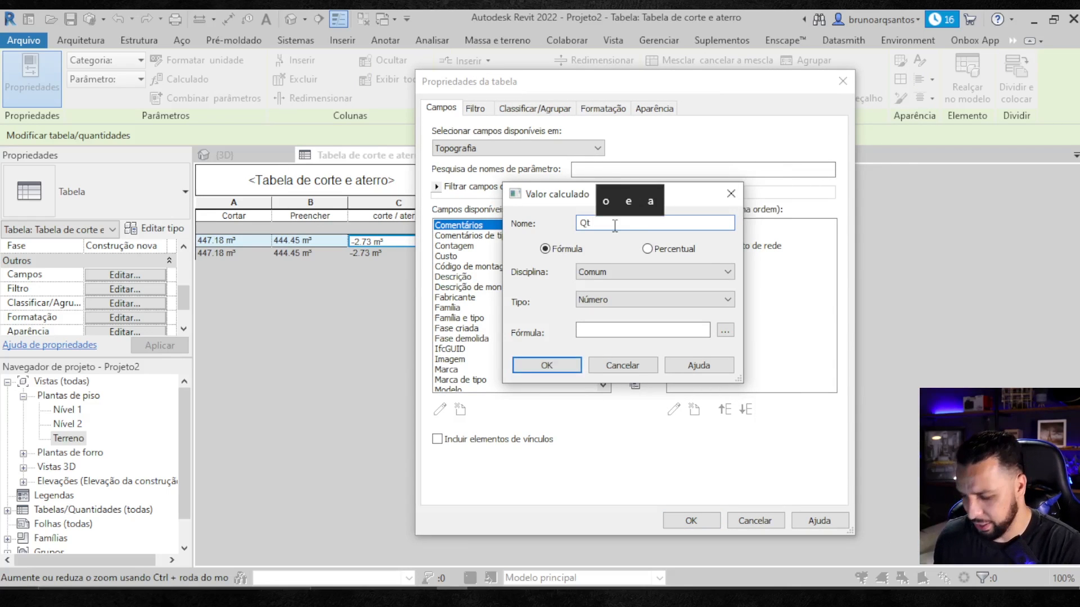
type("nhões")
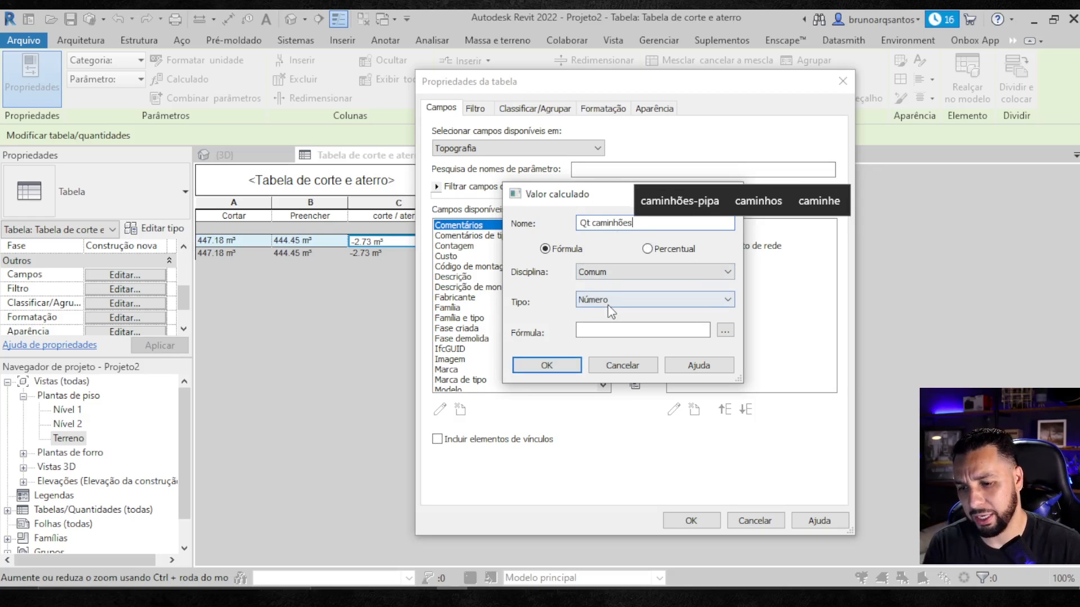
left_click(623, 300)
left_click(626, 301)
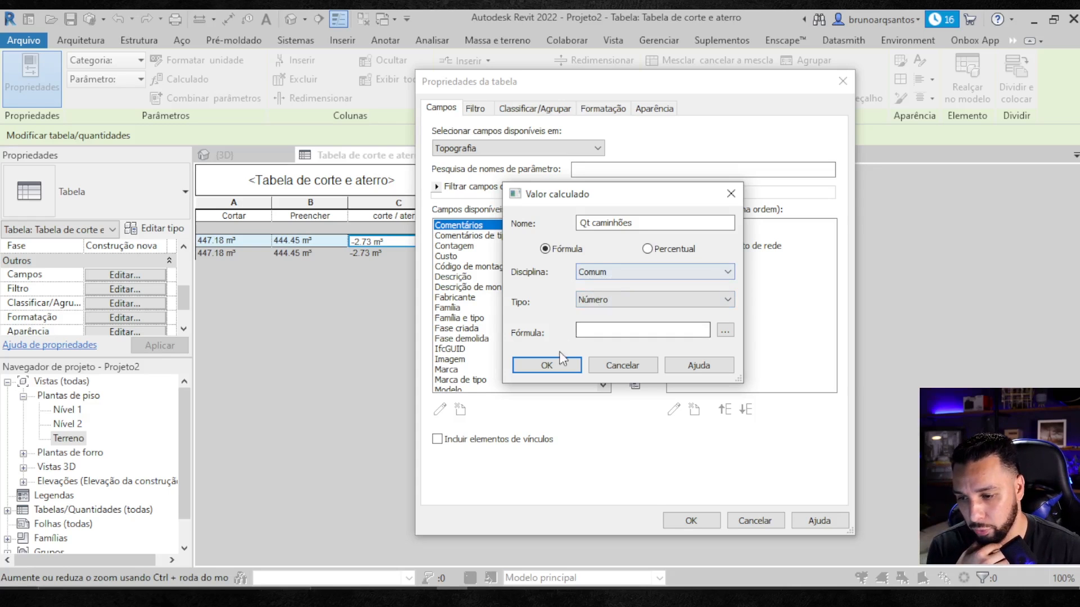
- Define the Qt caminhões formula as [Corte/Preenchimento de rede]/6 and add the calculated field to the schedule
left_click(728, 331)
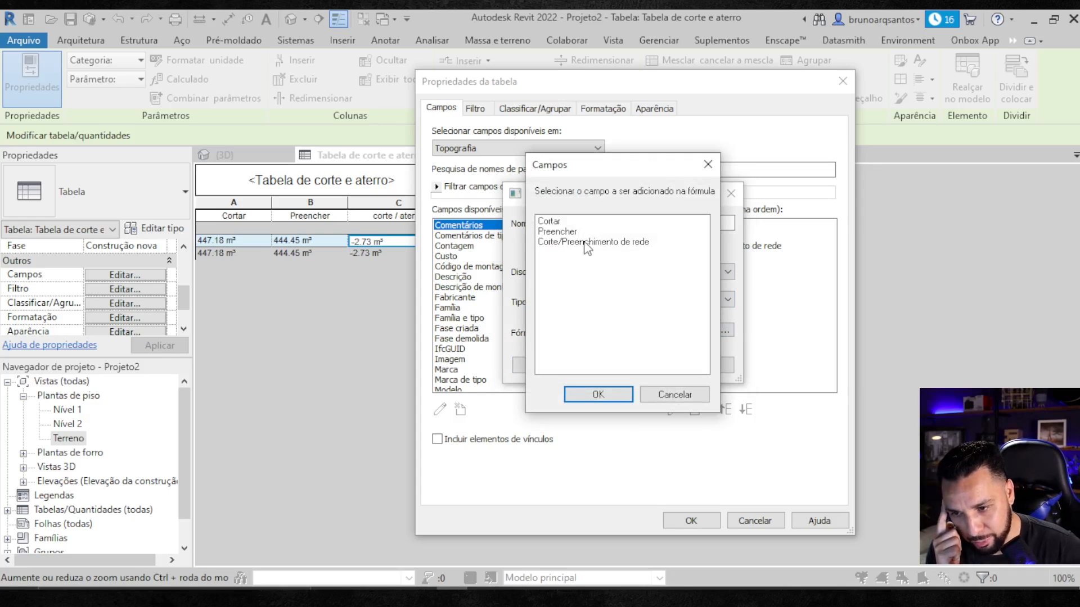
left_click(585, 242)
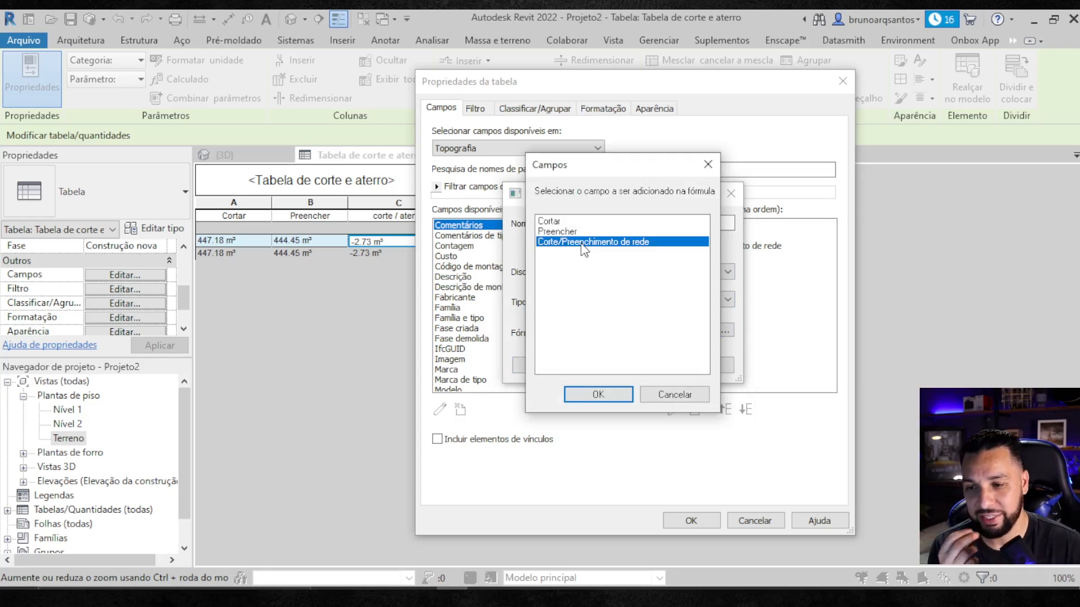
left_click(599, 395)
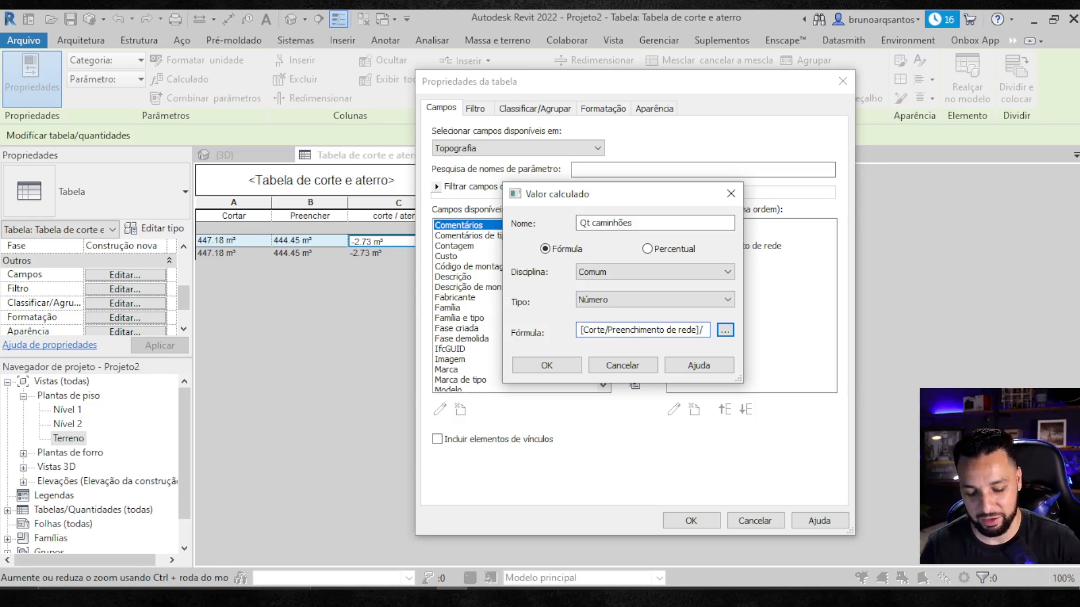
type("6")
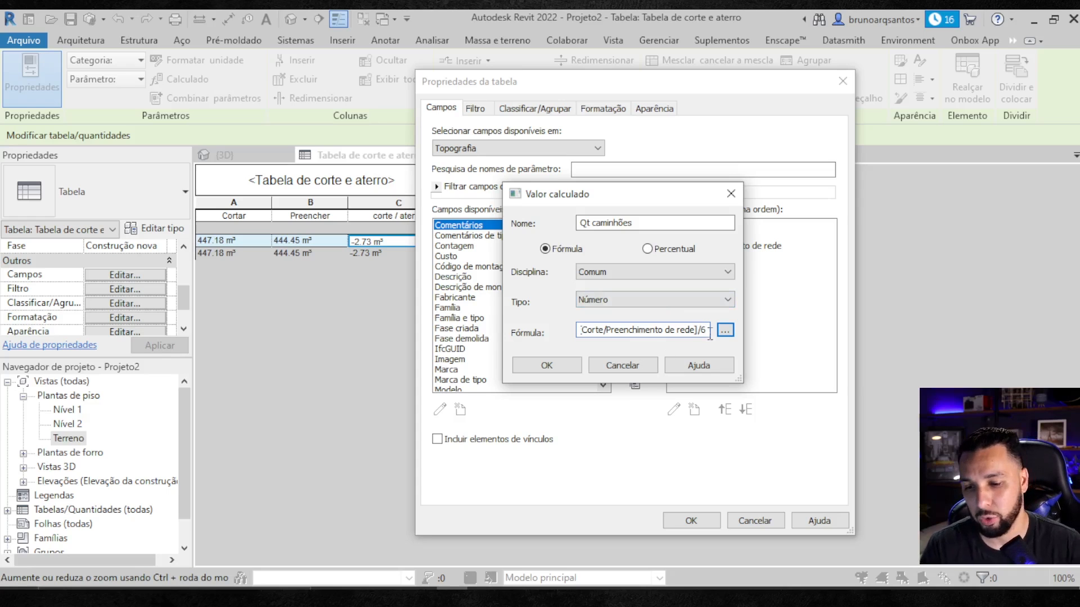
left_click(547, 365)
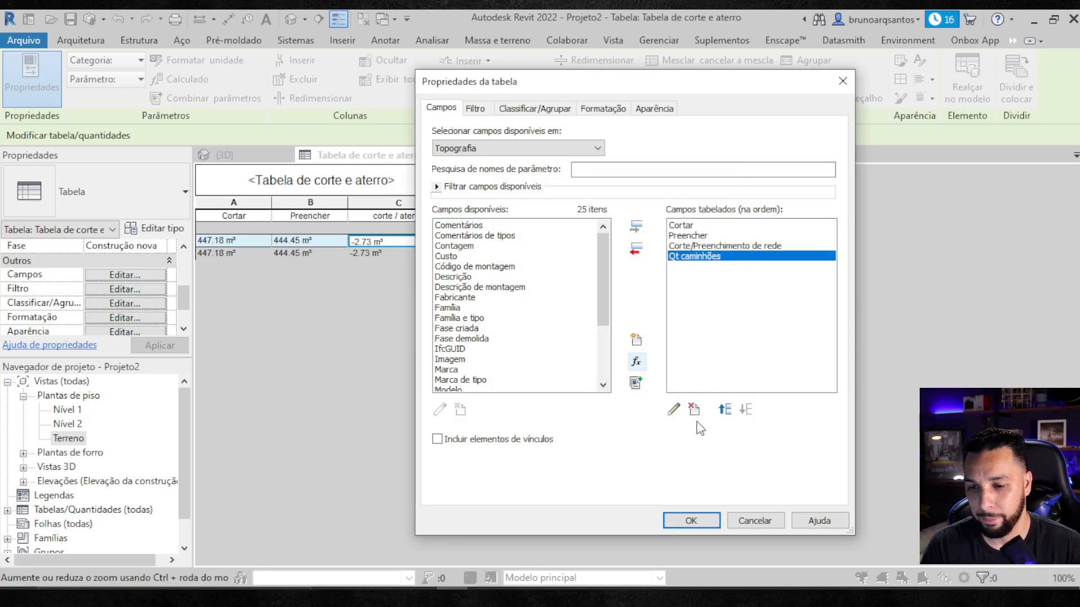
- Set the Qt caminhões field to calculate totals and apply the schedule changes
left_click(603, 110)
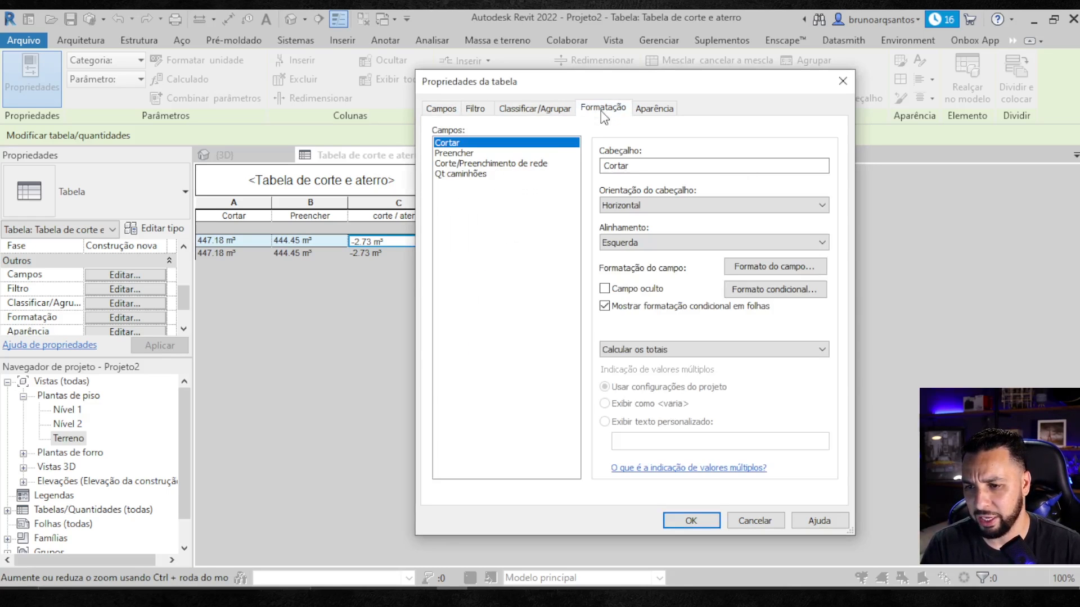
left_click(472, 174)
left_click(643, 349)
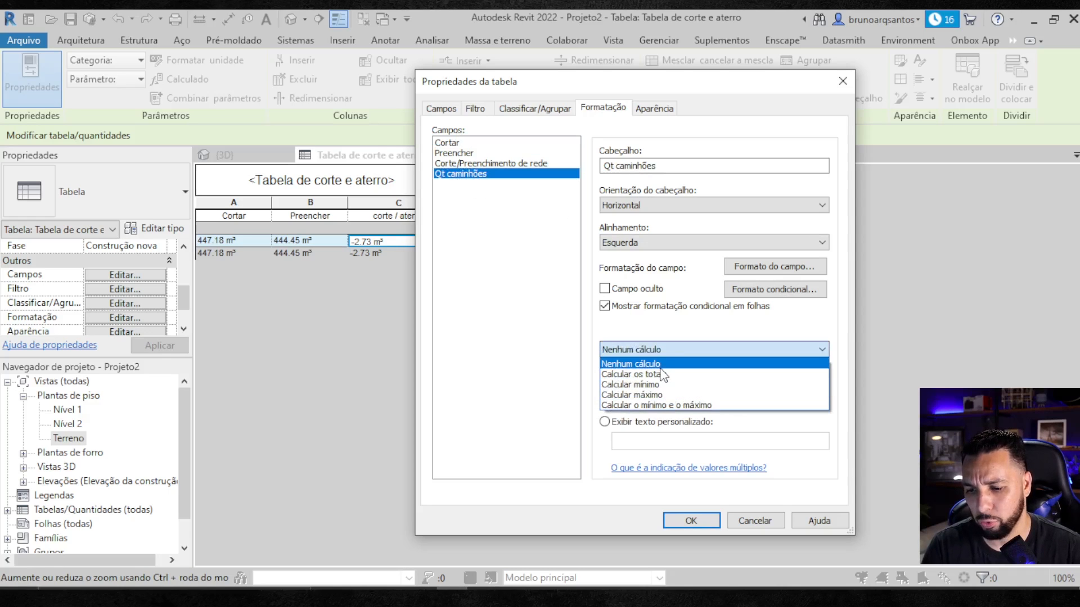
left_click(663, 375)
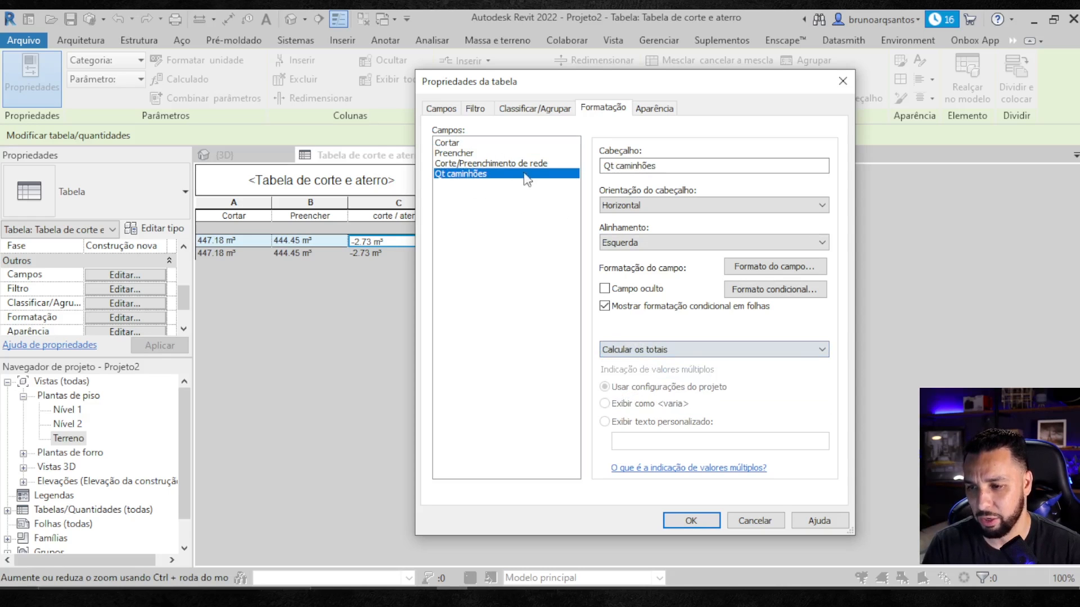
left_click(693, 521)
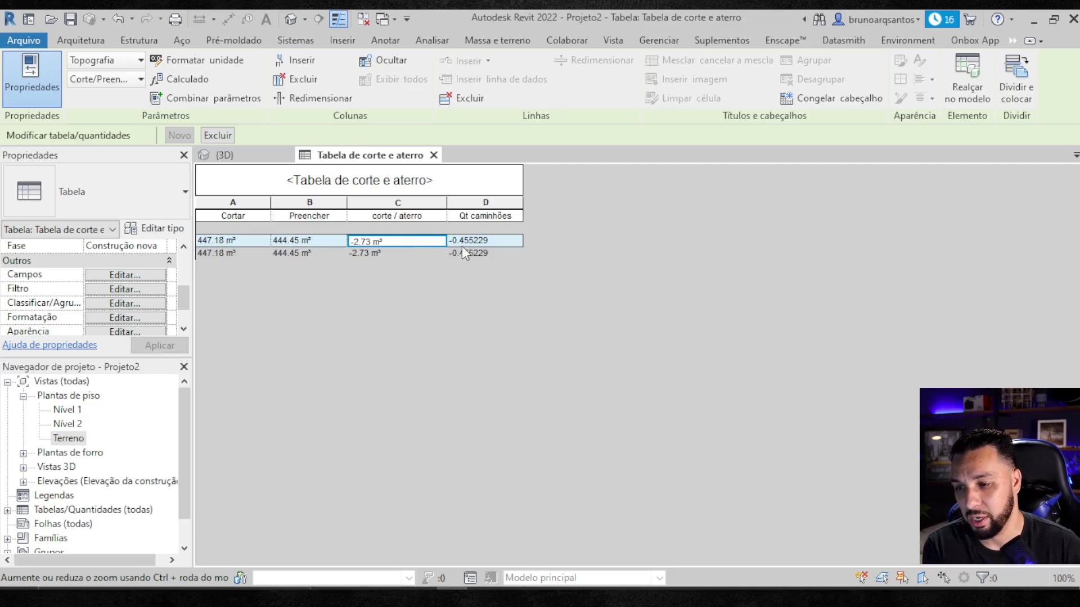
- Switch to the 3D view, dismiss the save reminder, and tile the view beside the cut and fill schedule
left_click(246, 156)
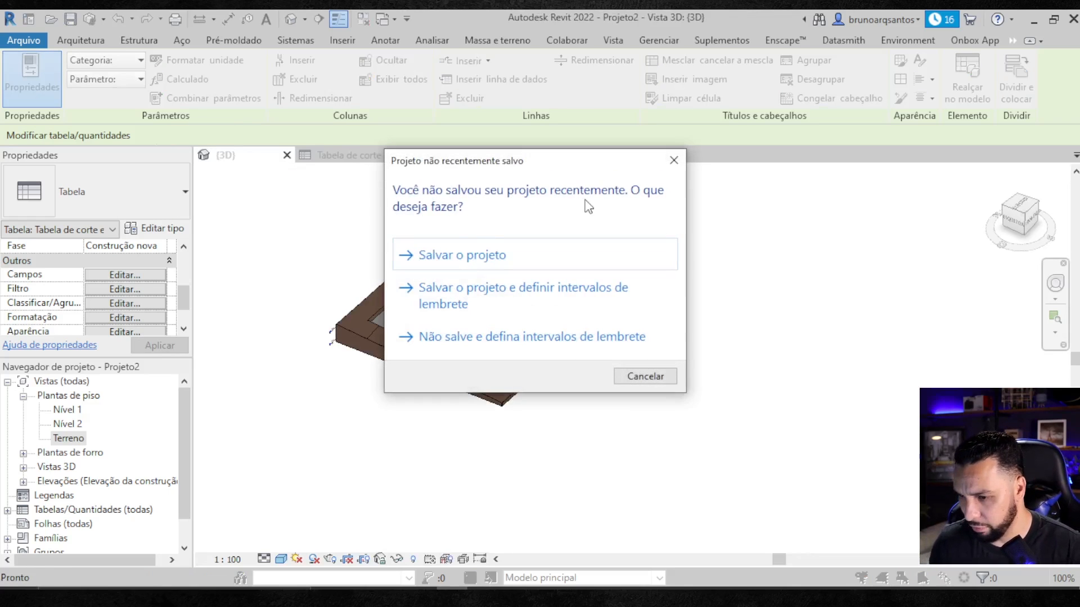
left_click(665, 162)
key("w")
key("t")
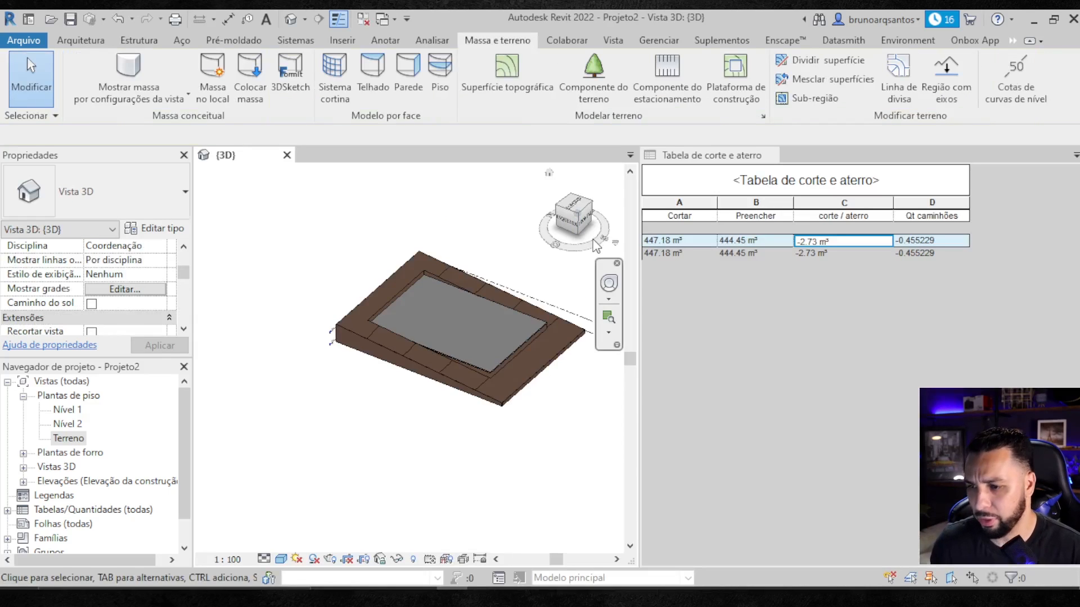
middle_click_drag(517, 271, 457, 266)
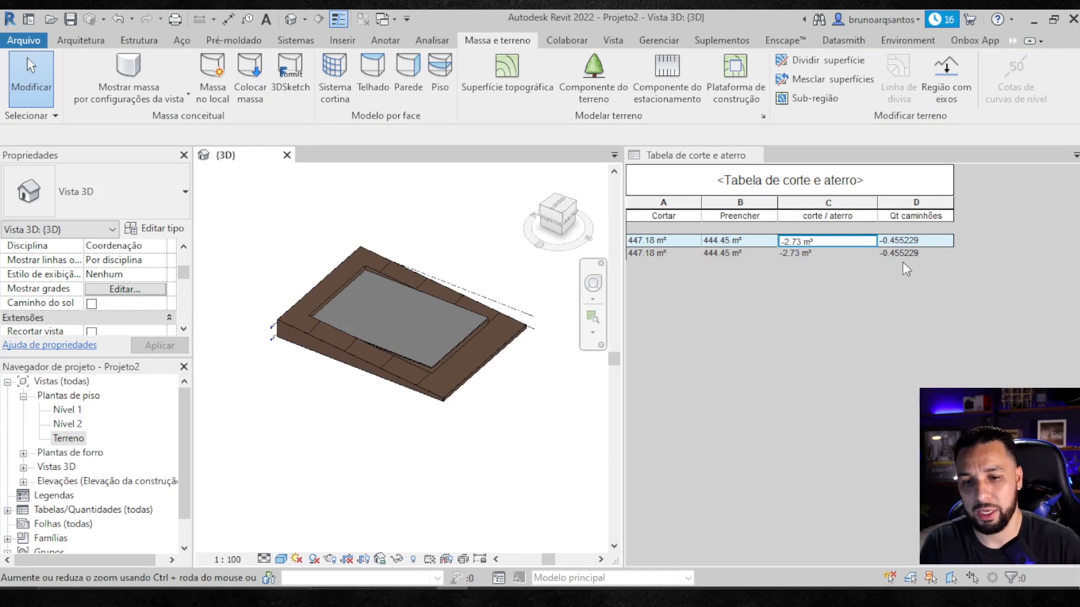
- Set the building pad's height offset to 2
left_click(408, 311)
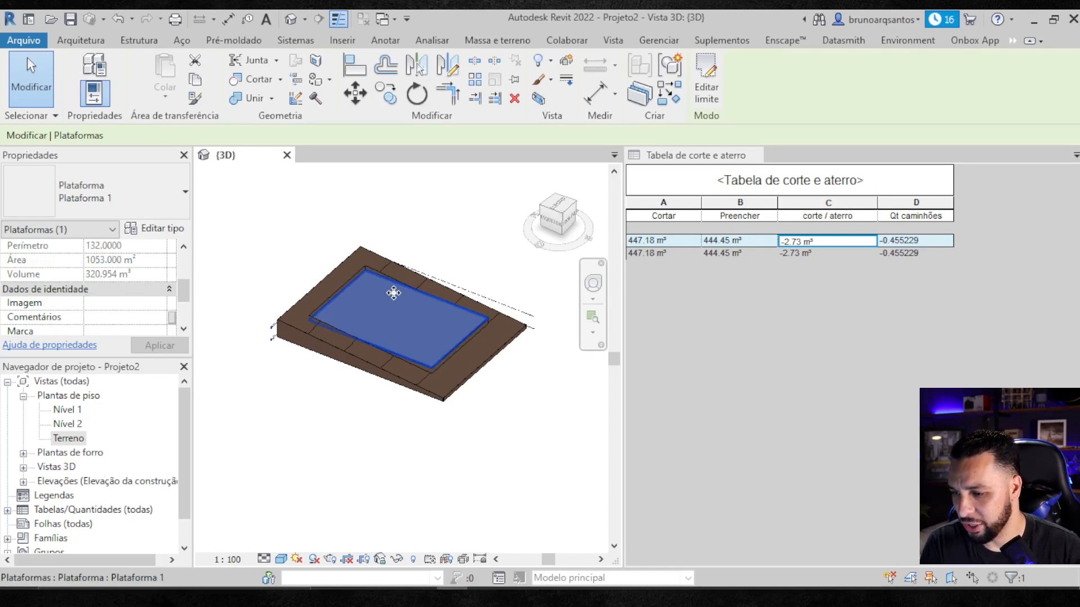
scroll(409, 311, "up", 1)
middle_click_drag(409, 311, 401, 309)
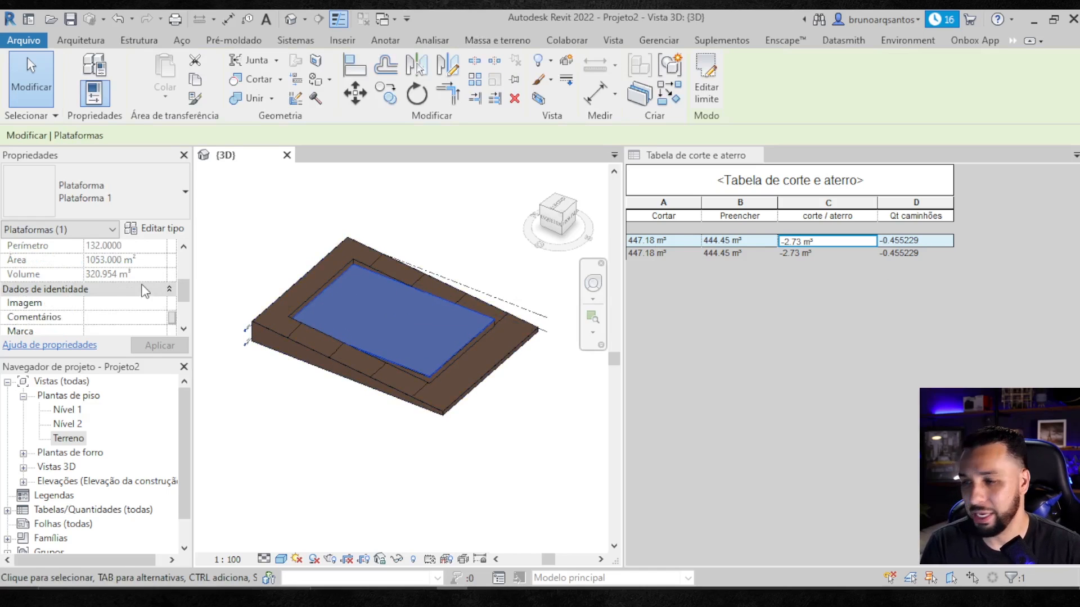
scroll(152, 284, "up", 2)
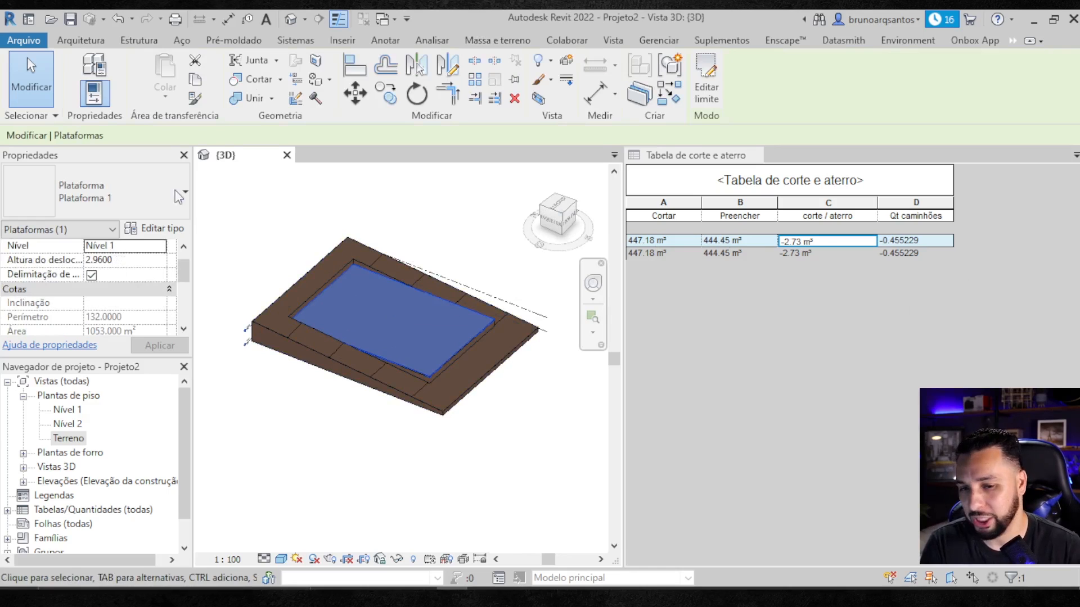
left_click(135, 260)
double_click(98, 260)
type("2.0000")
key("Return")
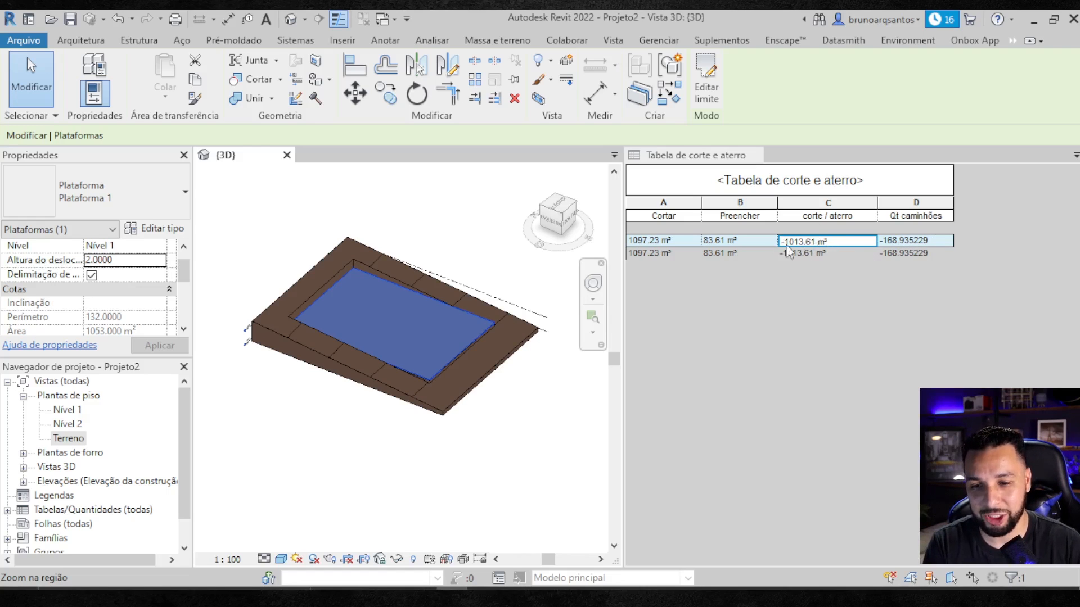
left_click(943, 224)
left_click(913, 233)
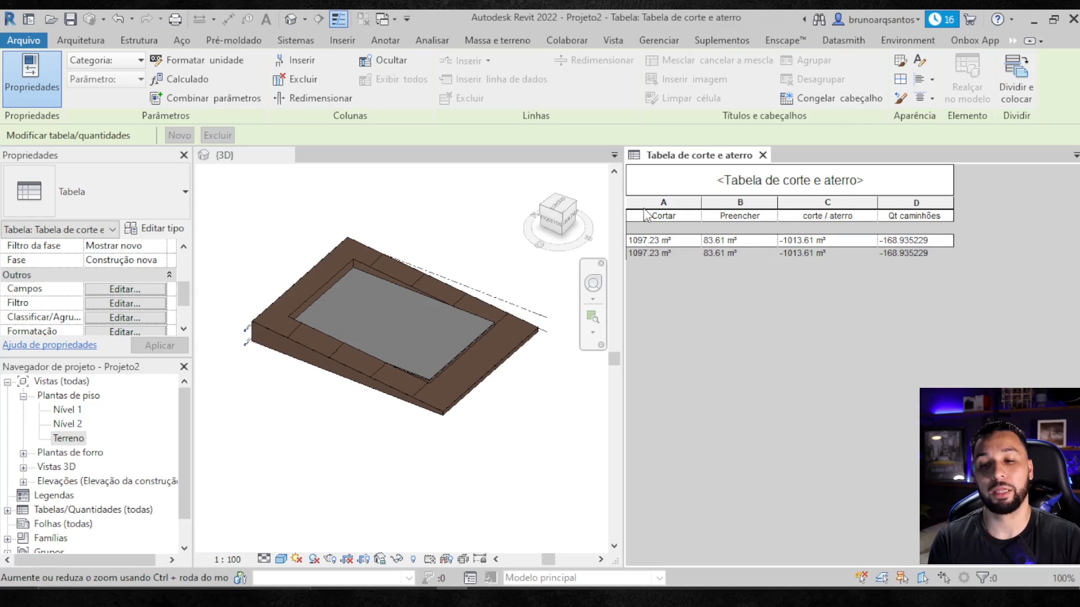
- Set the building pad's height offset to 2.5 and deselect the pad
left_click(453, 340)
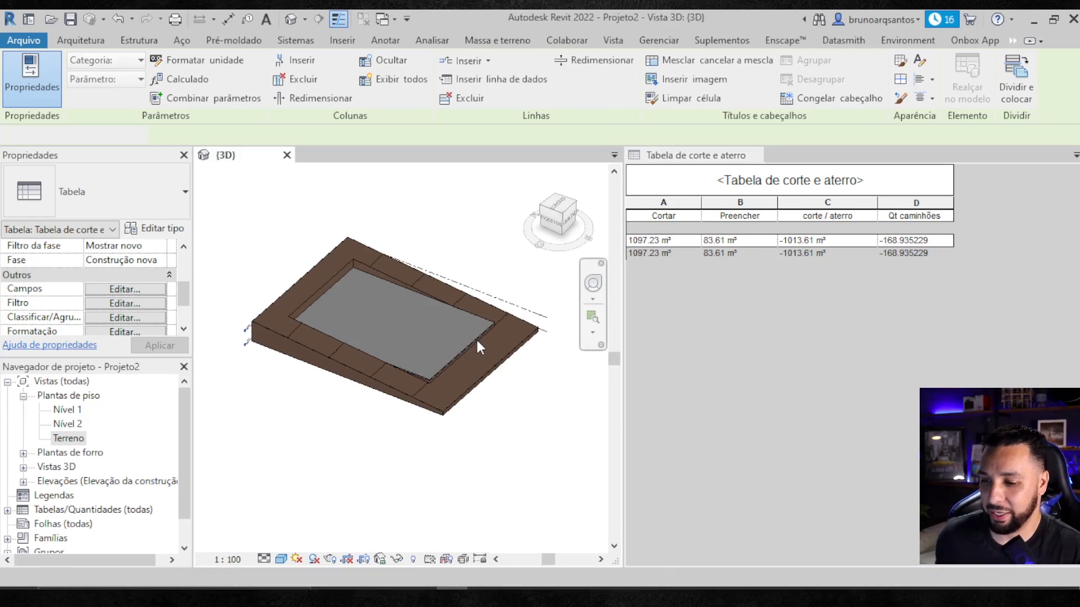
left_click(471, 336)
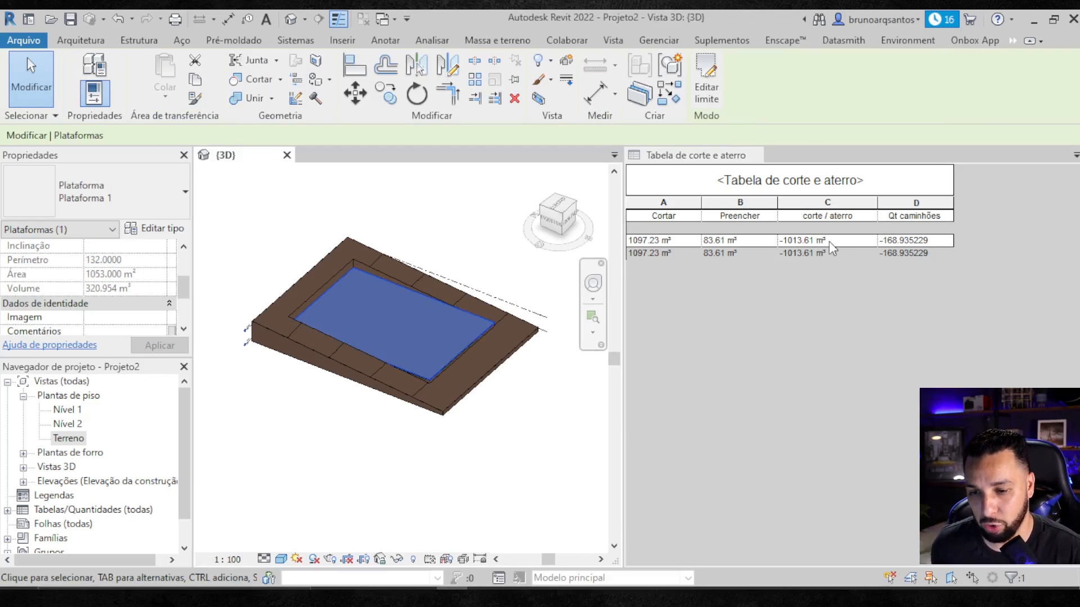
scroll(112, 260, "up", 1)
scroll(112, 259, "up", 2)
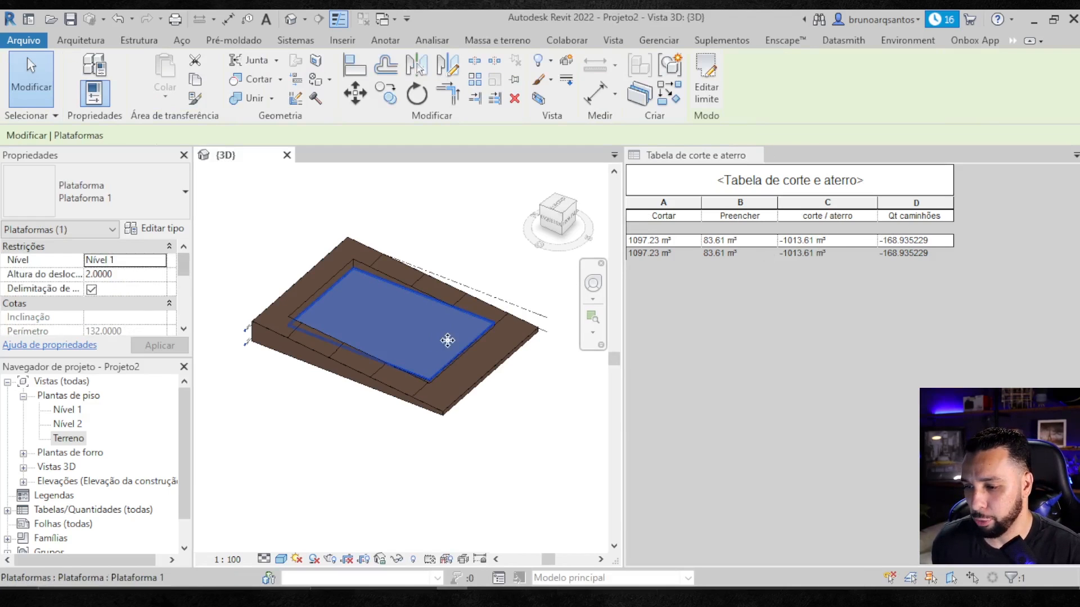
scroll(436, 337, "up", 2)
middle_click_drag(436, 337, 444, 366, "shift")
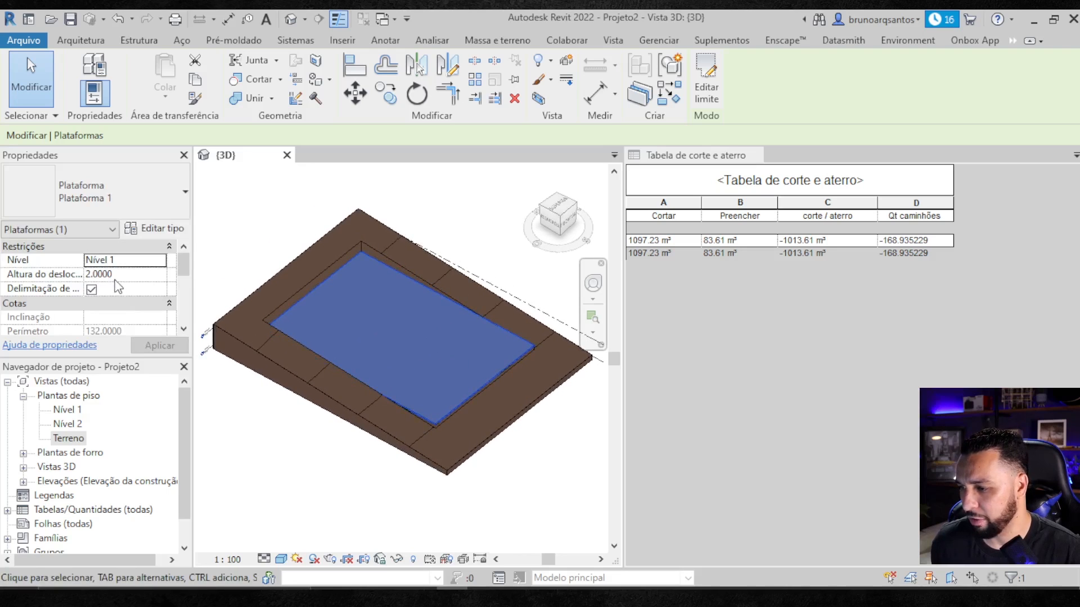
double_click(132, 275)
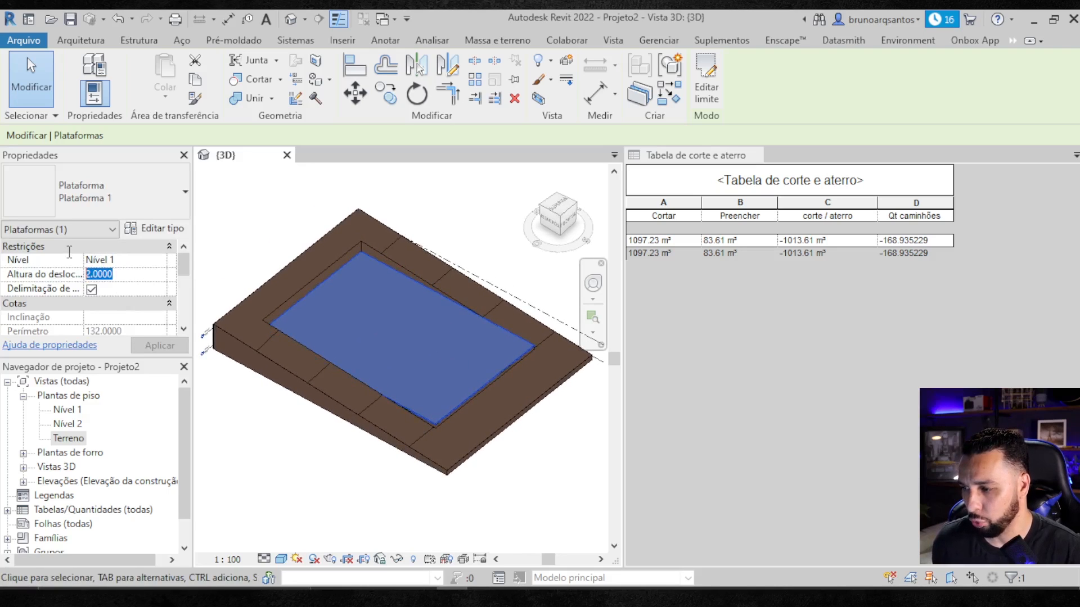
type("2.5")
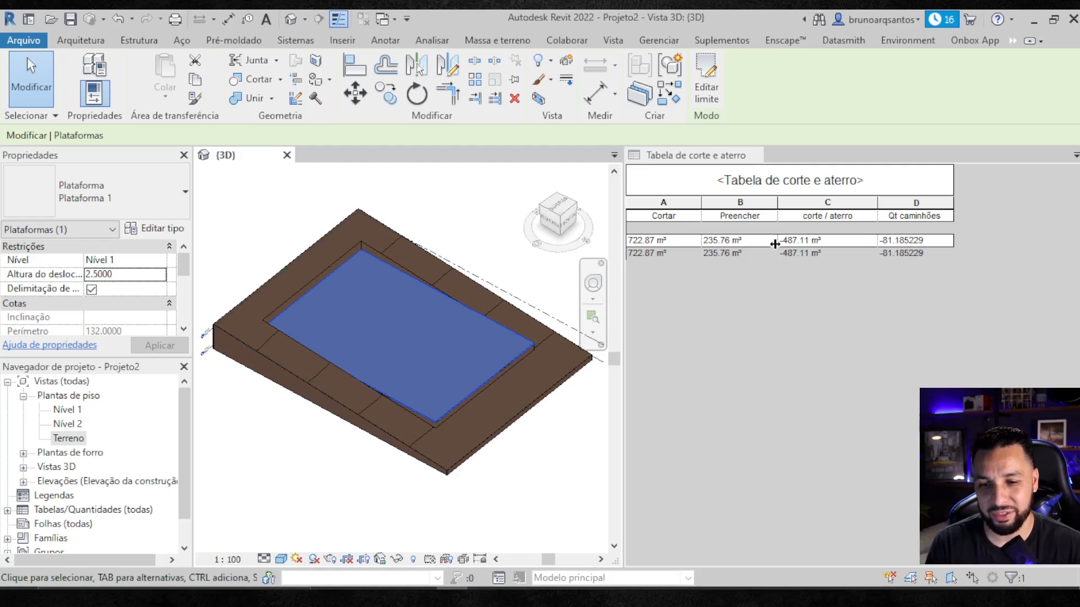
scroll(450, 295, "down", 1)
left_click(482, 210)
- Open the Terreno floor plan and return the tiled windows to tabbed views
middle_click_drag(489, 304, 379, 347, "shift")
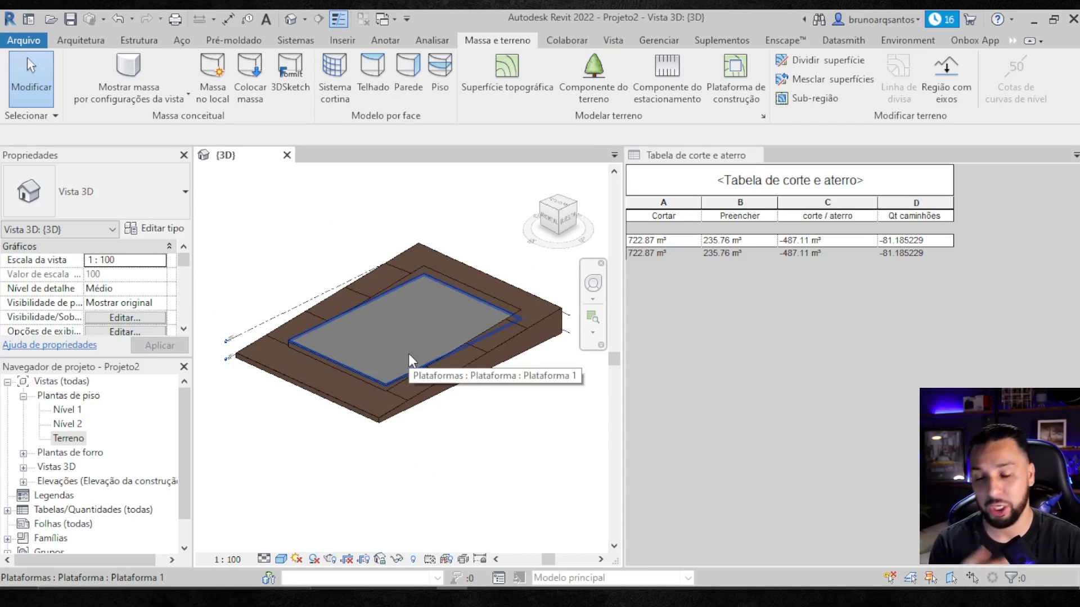
middle_click_drag(416, 354, 478, 370, "shift")
left_click(892, 278)
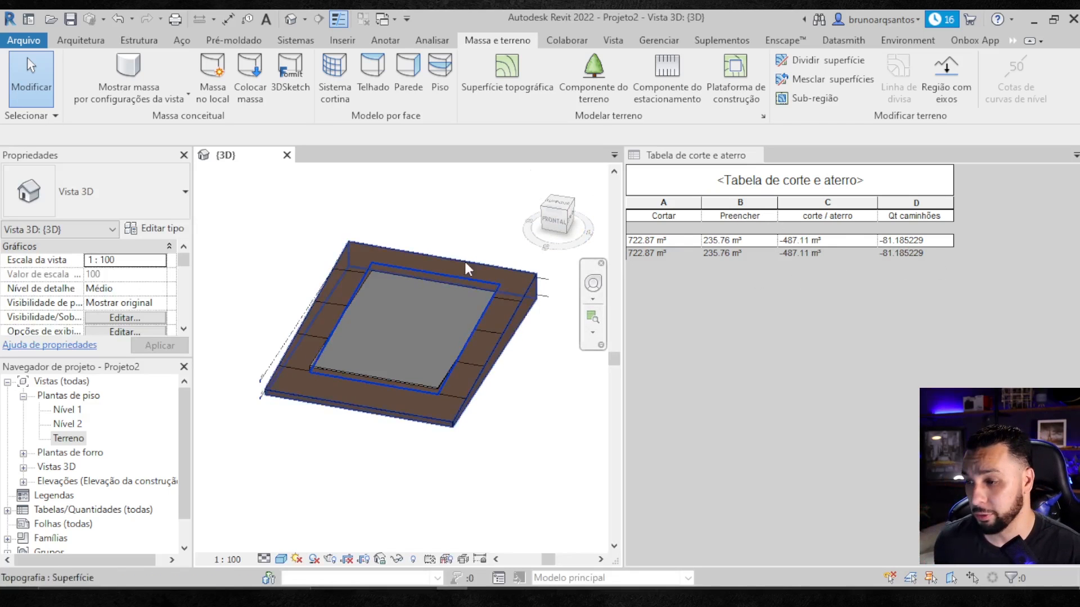
scroll(414, 242, "up", 1)
double_click(65, 438)
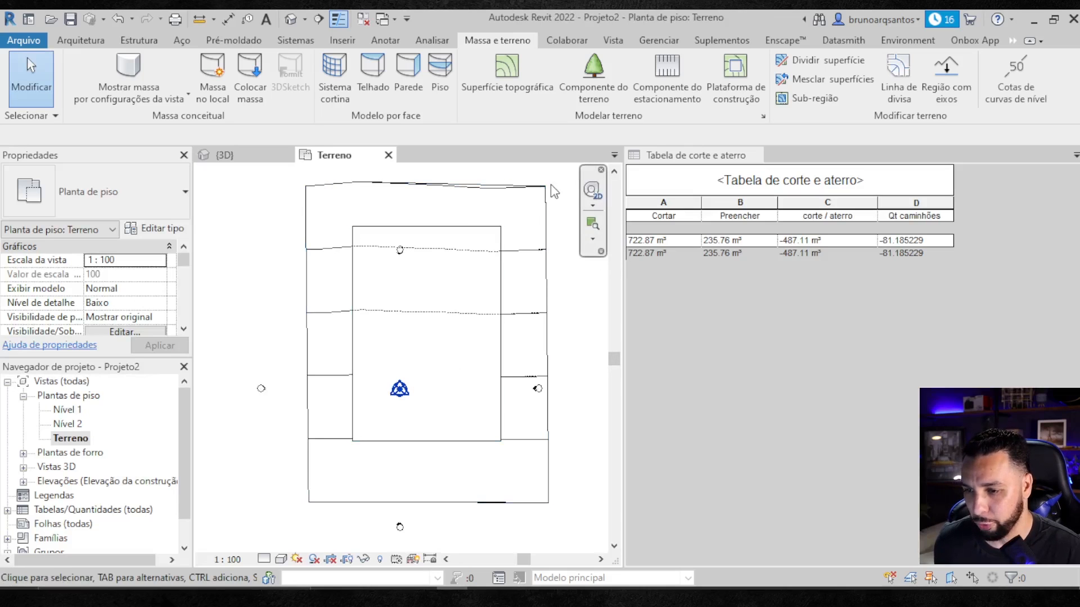
key("t")
key("w")
middle_click_drag(461, 295, 618, 304)
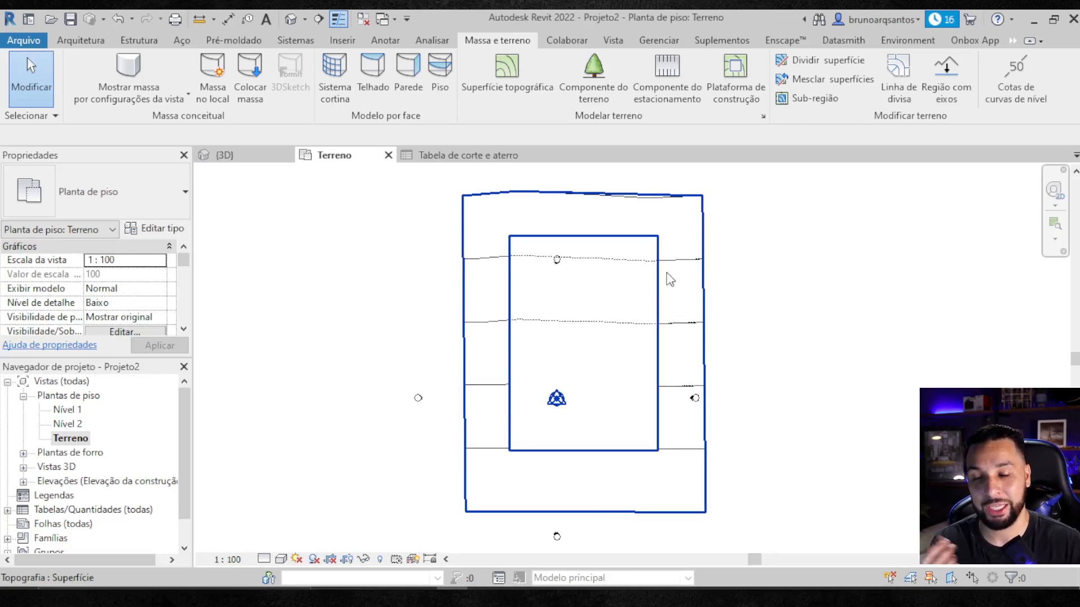
middle_click_drag(667, 274, 654, 293)
- Measure the building pad's width and length between its corners in the Terreno plan
left_click(199, 19)
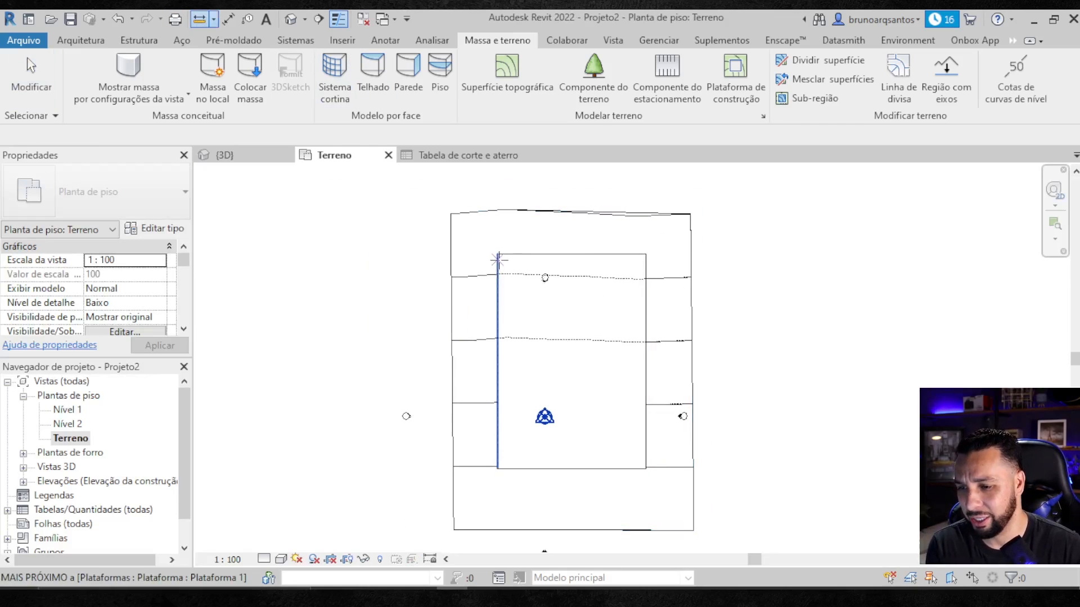
left_click(497, 254)
left_click(646, 254)
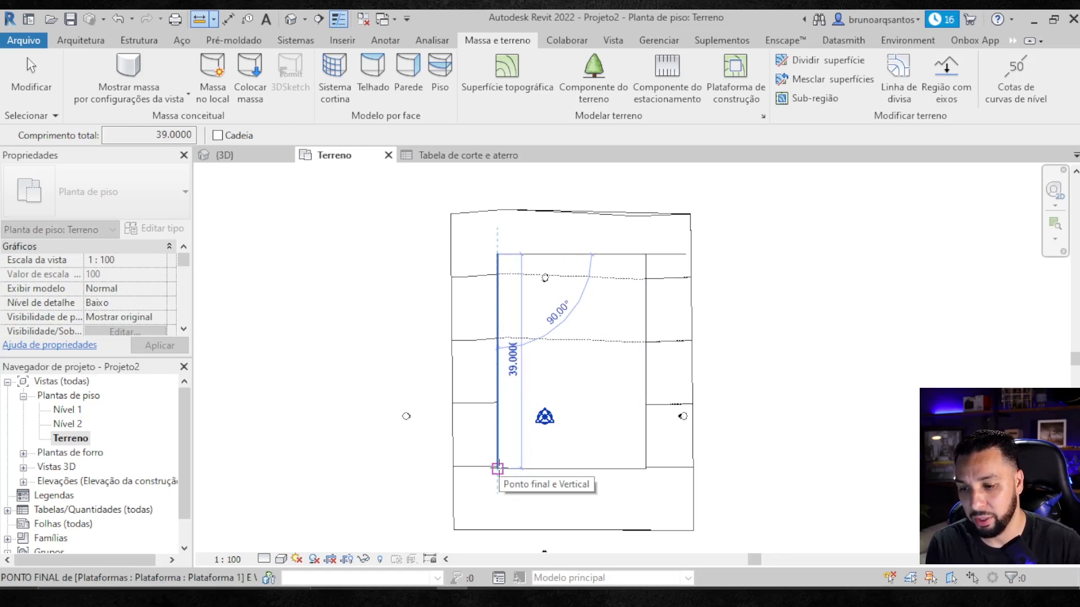
left_click(497, 468)
key("Escape")
key("Escape")
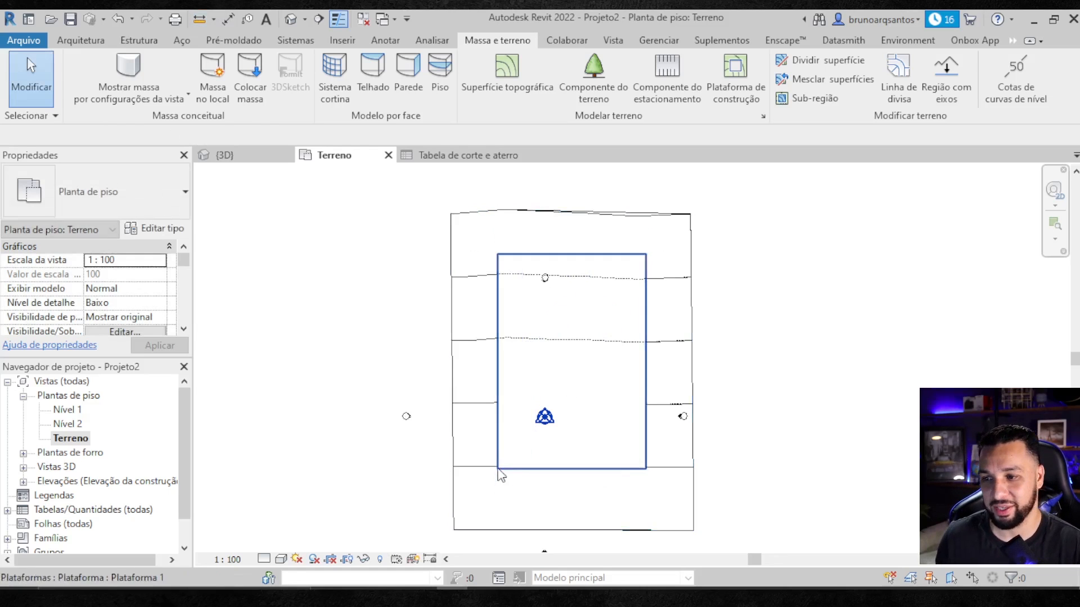
- Return to the 3D view and examine the pad and graded terrain from another angle
left_click(251, 165)
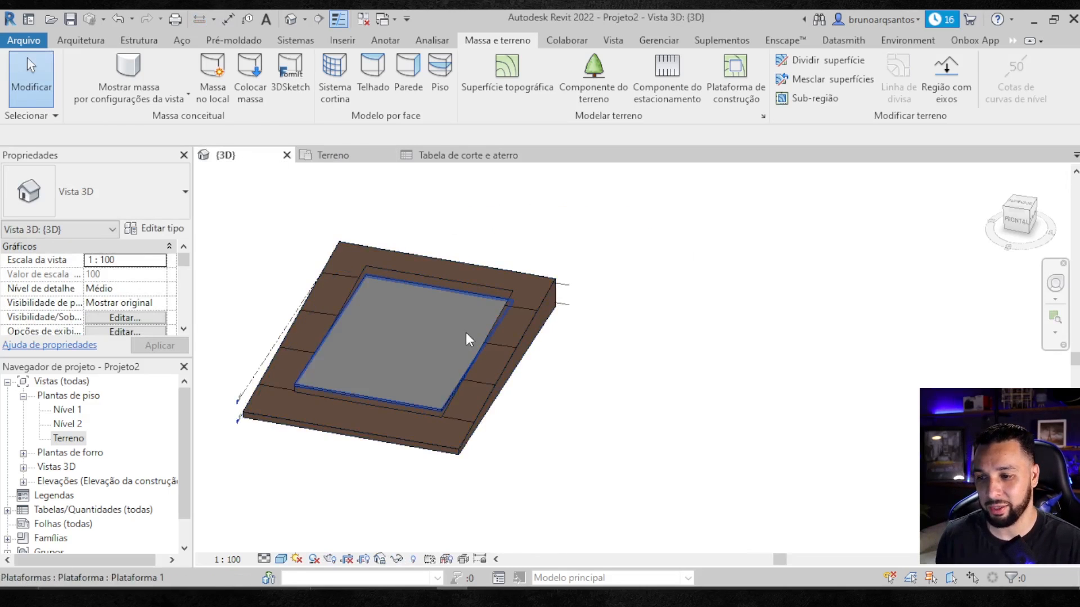
middle_click_drag(437, 393, 521, 362)
middle_click_drag(675, 360, 573, 338, "shift")
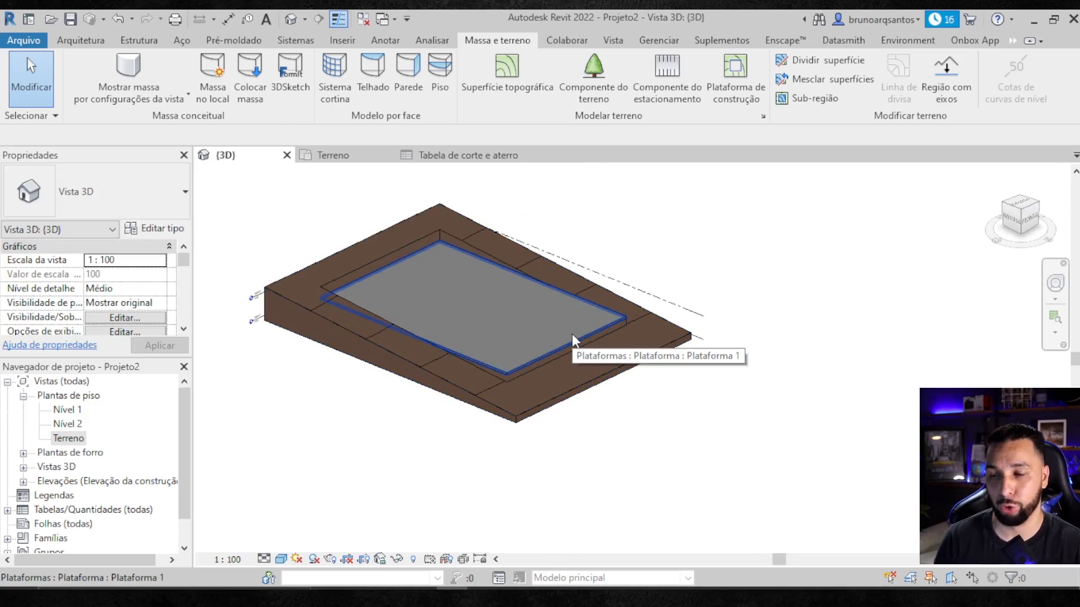